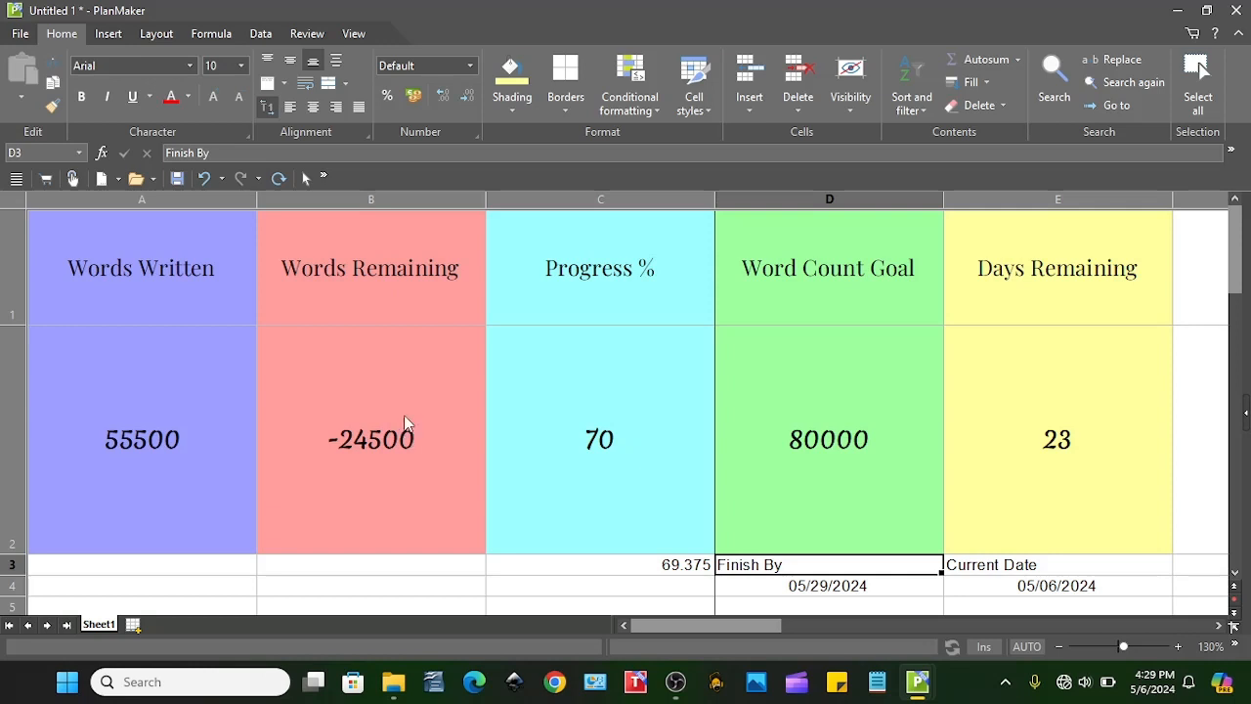
pyautogui.click(640, 431)
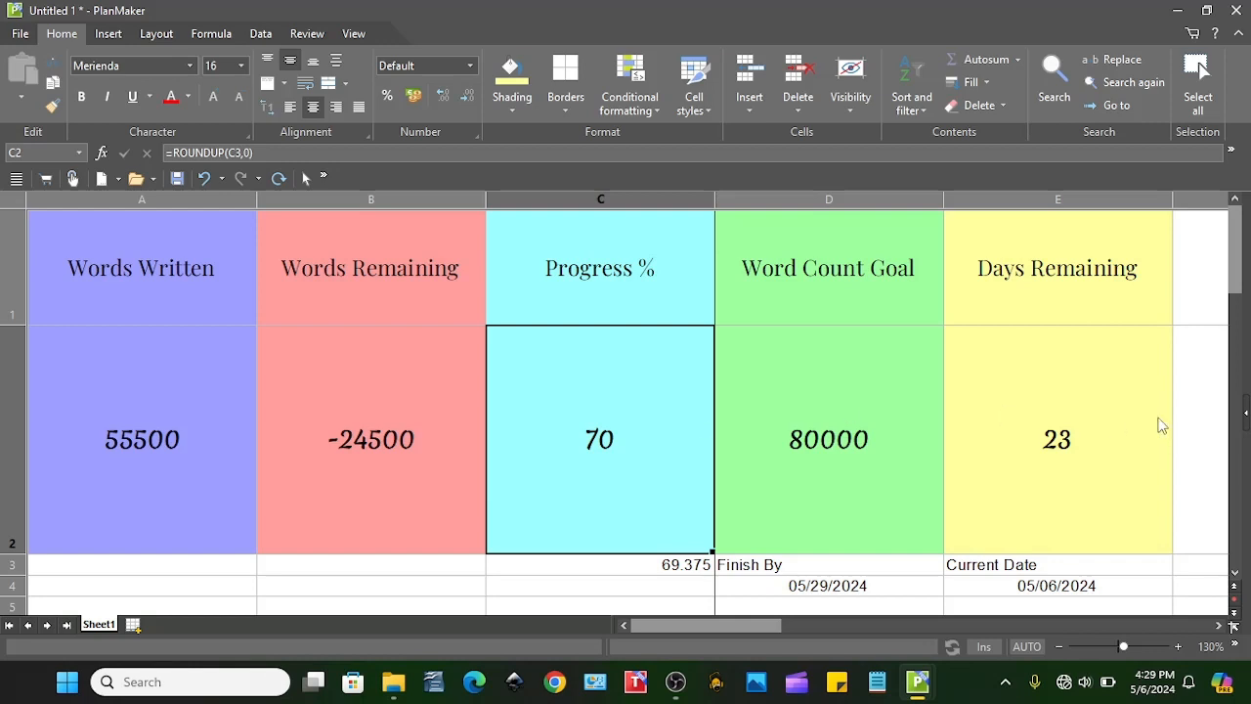
pyautogui.click(1116, 423)
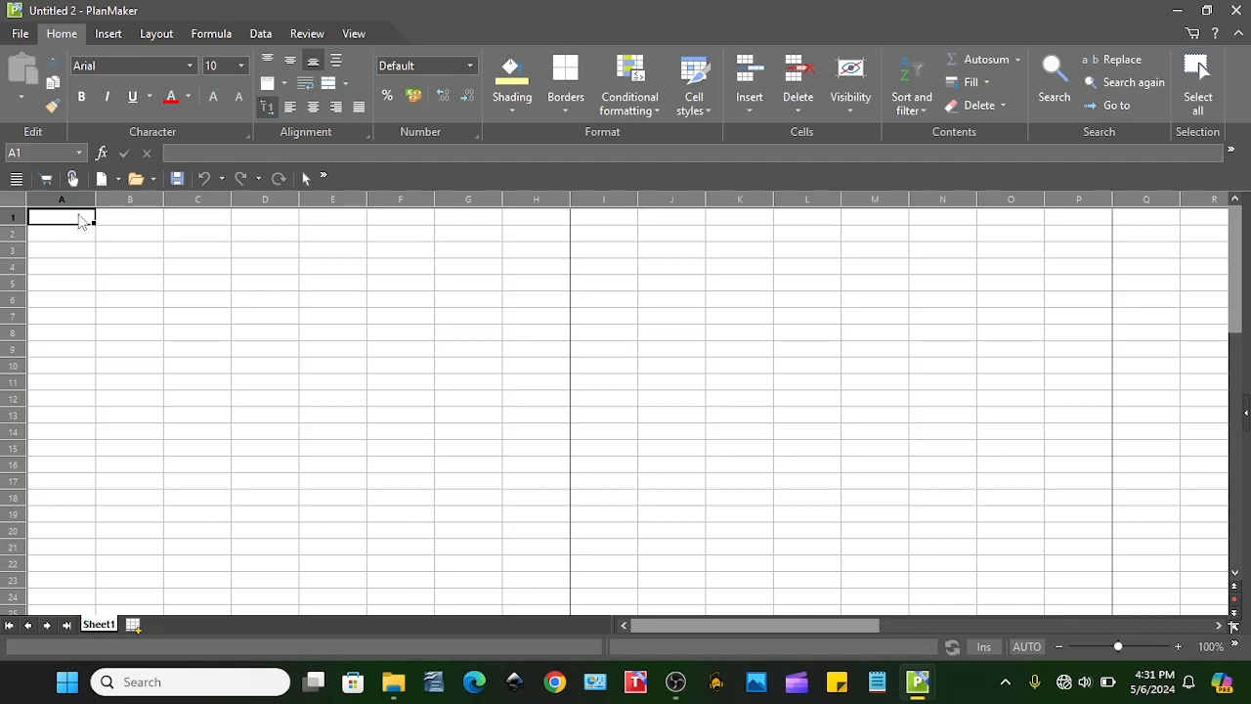
# Step: Set cells A1:E1 to a row height of 1 in and a column width of 2 in
pyautogui.moveTo(83, 221); pyautogui.dragTo(323, 228)
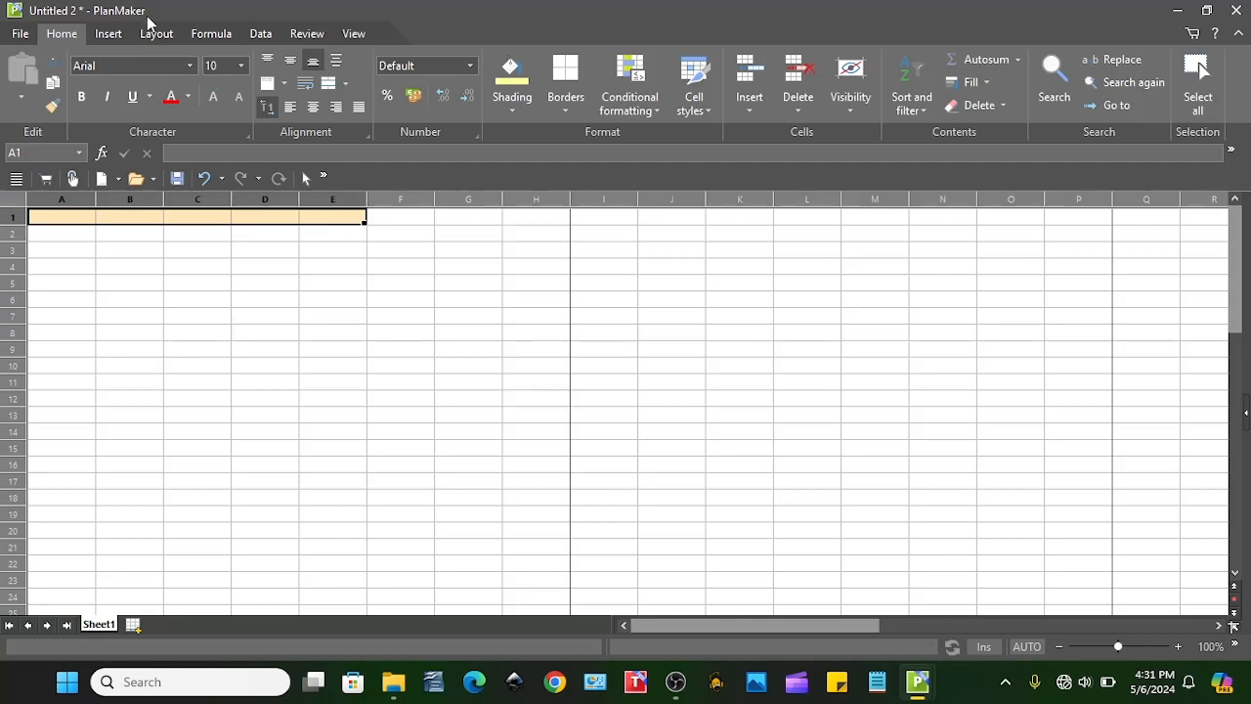
pyautogui.click(106, 35)
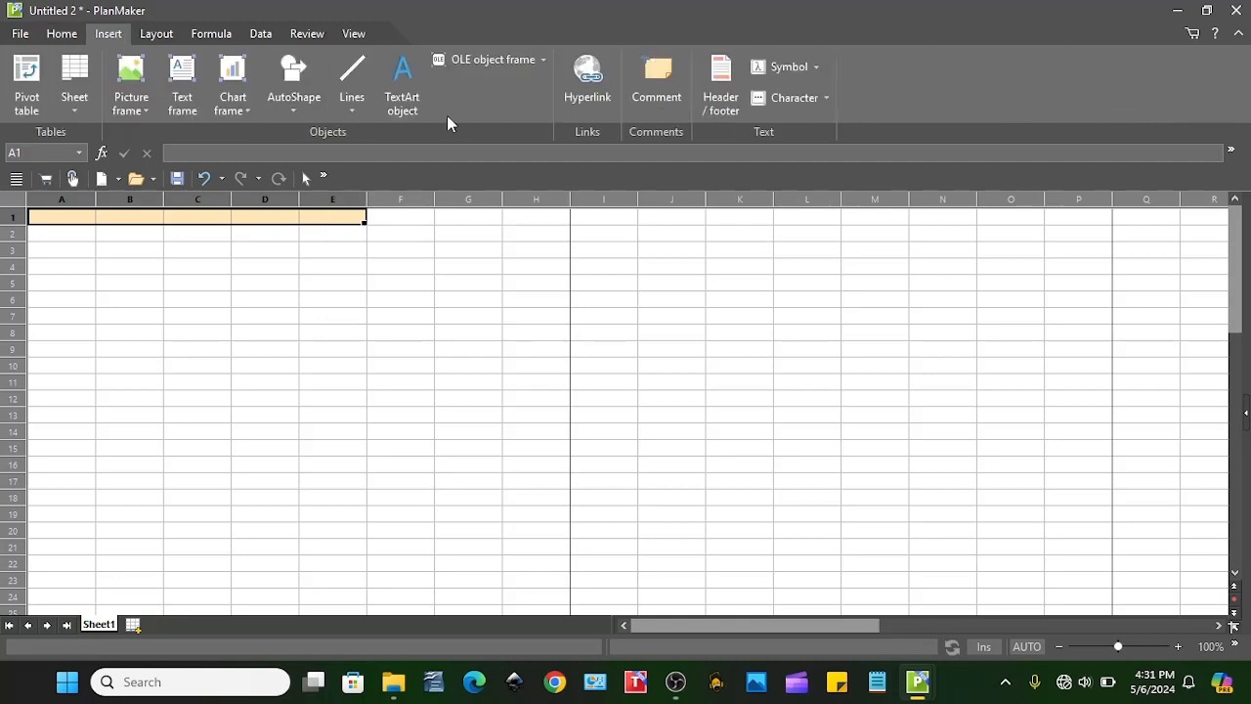
pyautogui.click(152, 34)
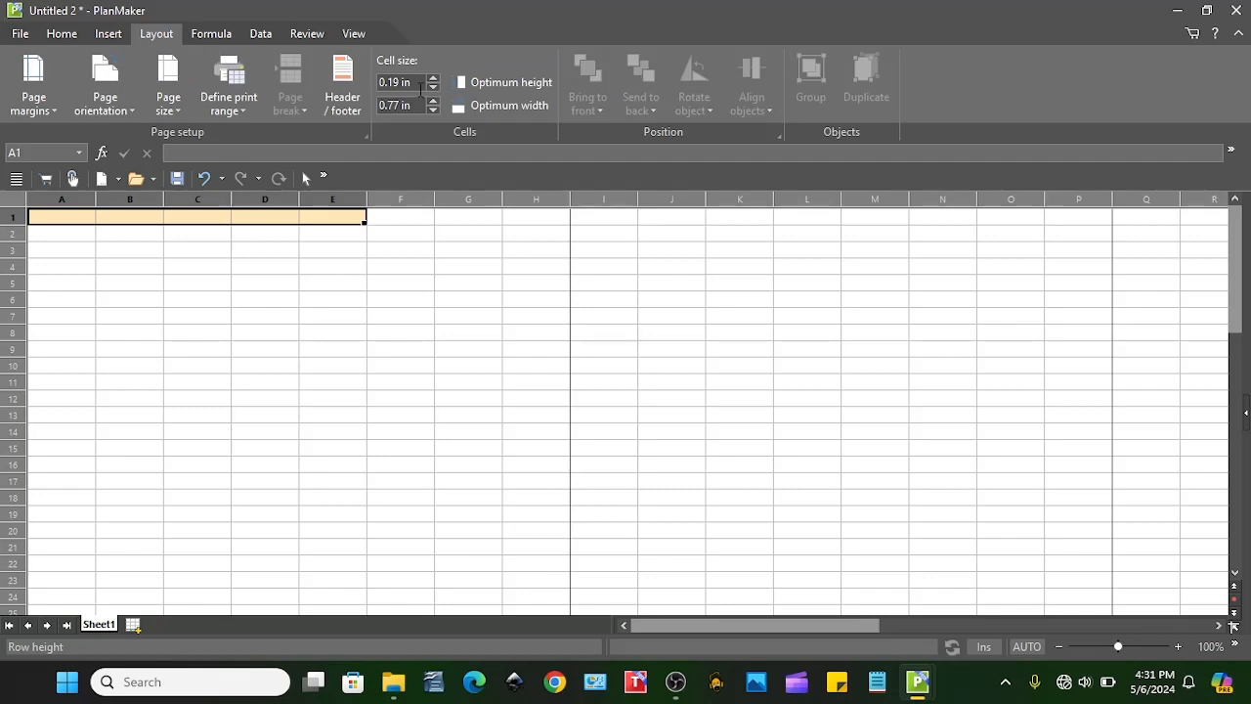
pyautogui.click(420, 86)
pyautogui.write('1')
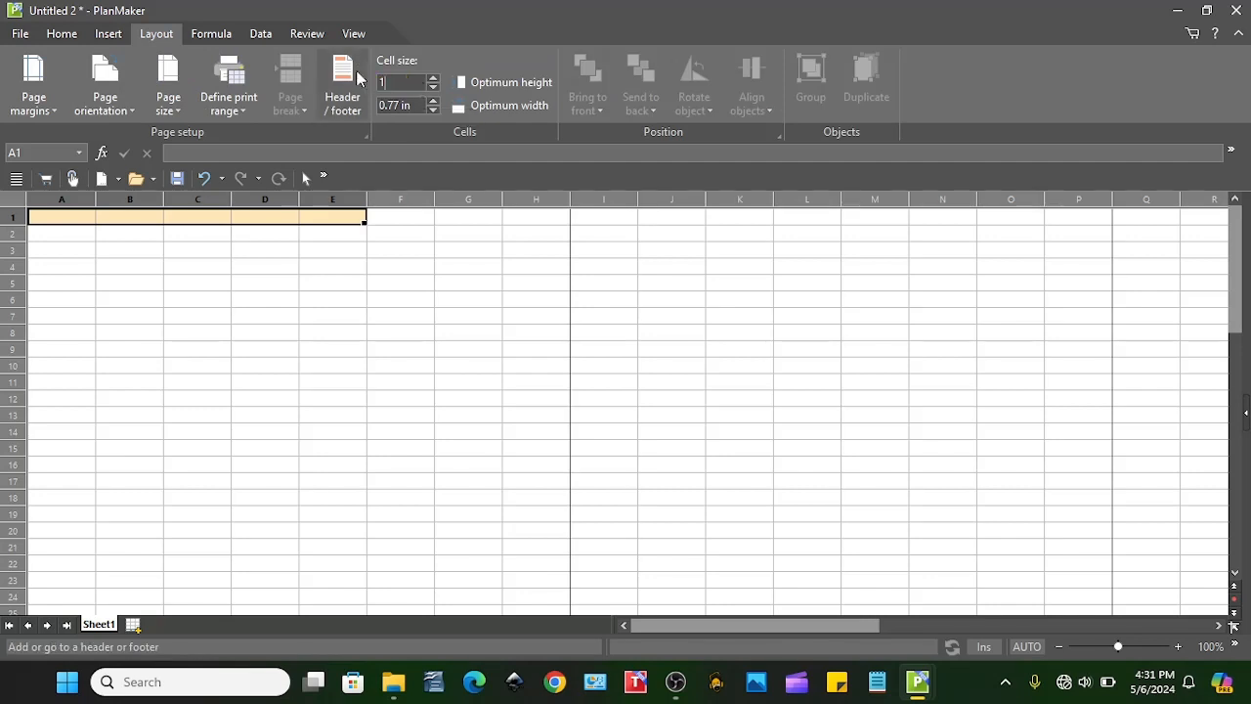
pyautogui.press('Return')
pyautogui.click(415, 108)
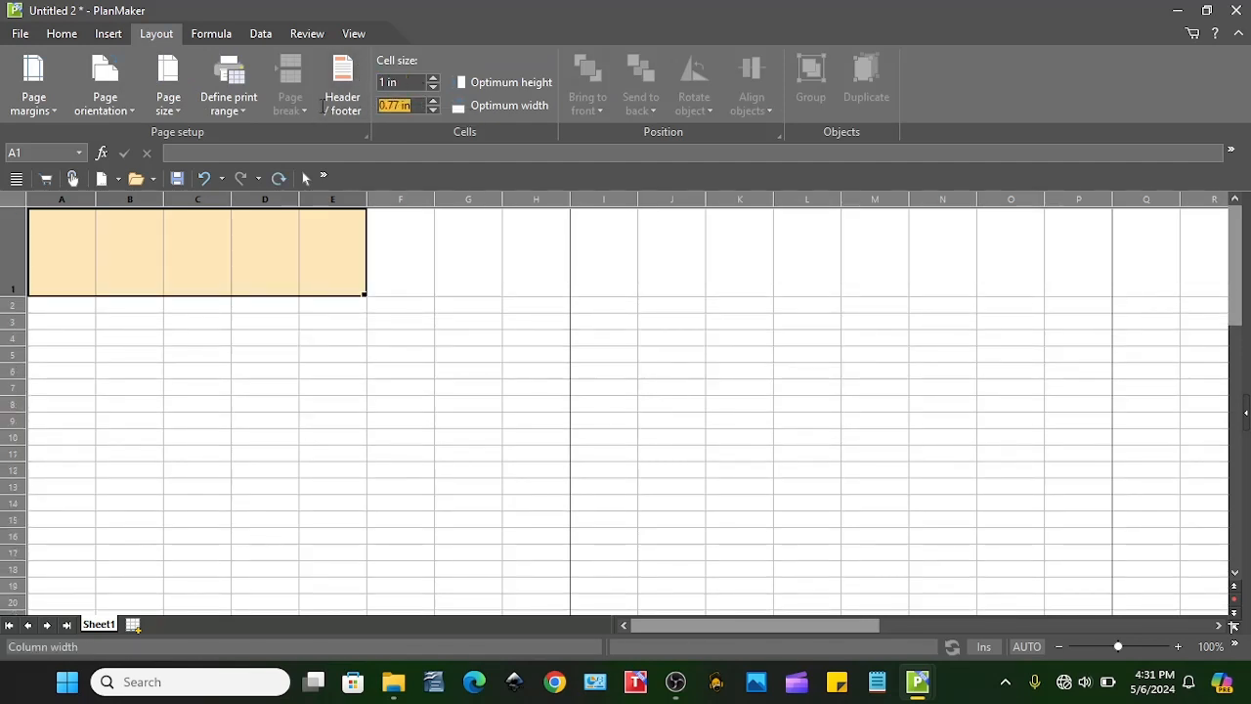
pyautogui.write('2')
pyautogui.press('Return')
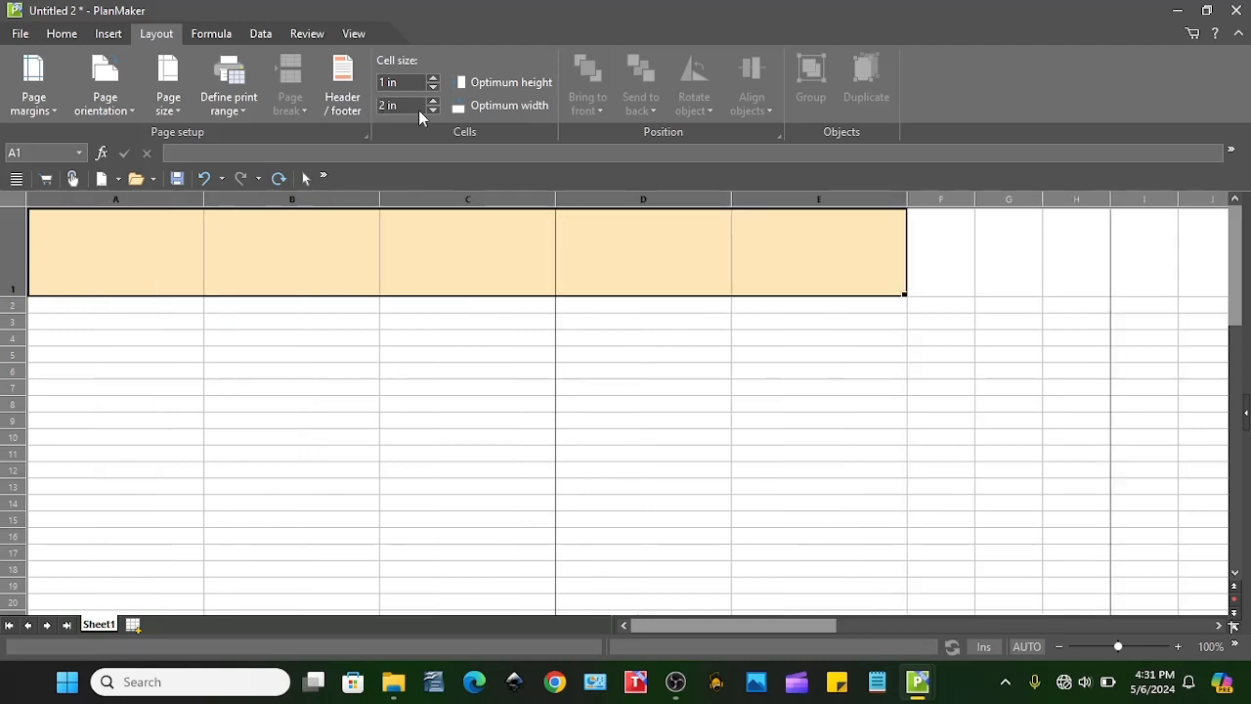
# Step: Set the row height of cells A2:E2 to 2 in
pyautogui.moveTo(122, 299); pyautogui.dragTo(817, 307)
pyautogui.click(416, 83)
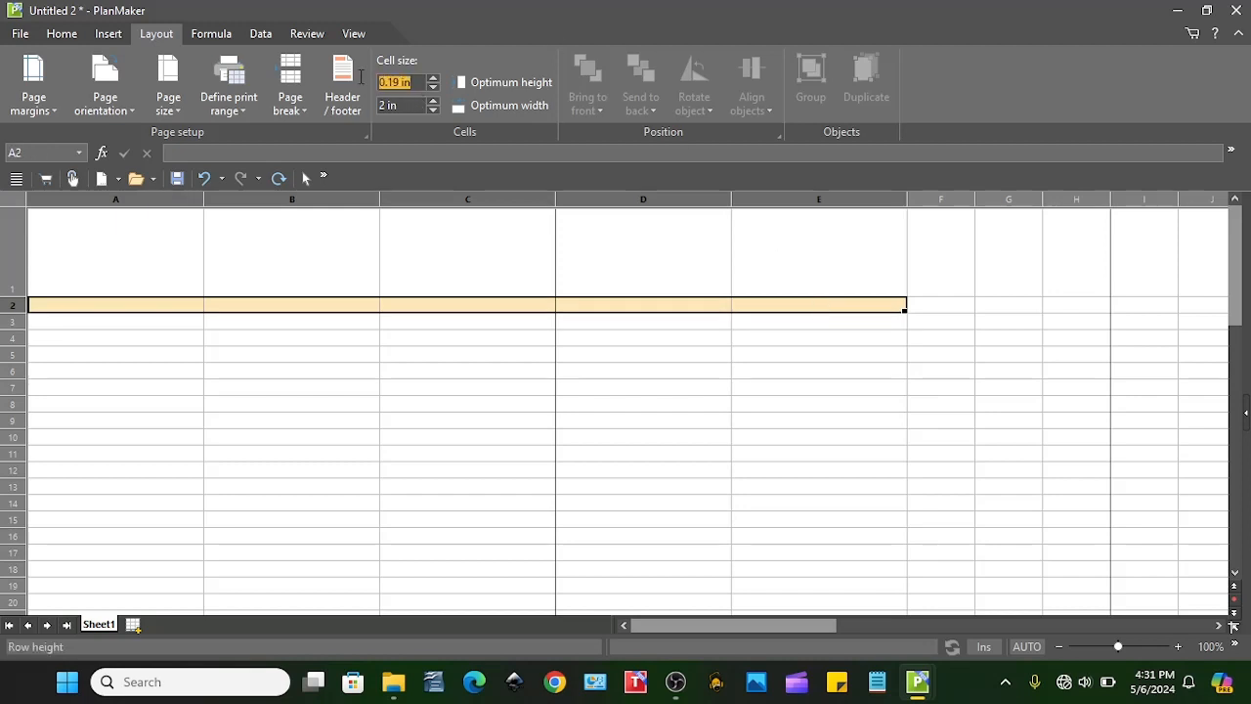
pyautogui.write('2')
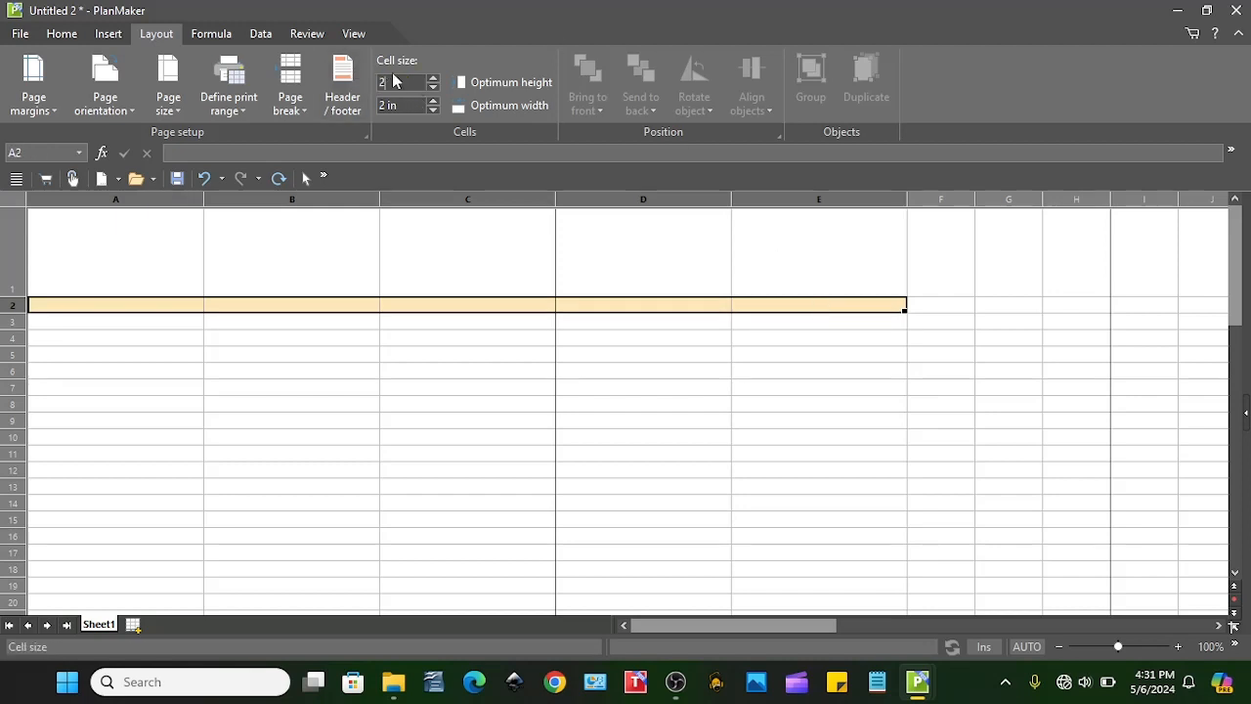
pyautogui.press('Tab')
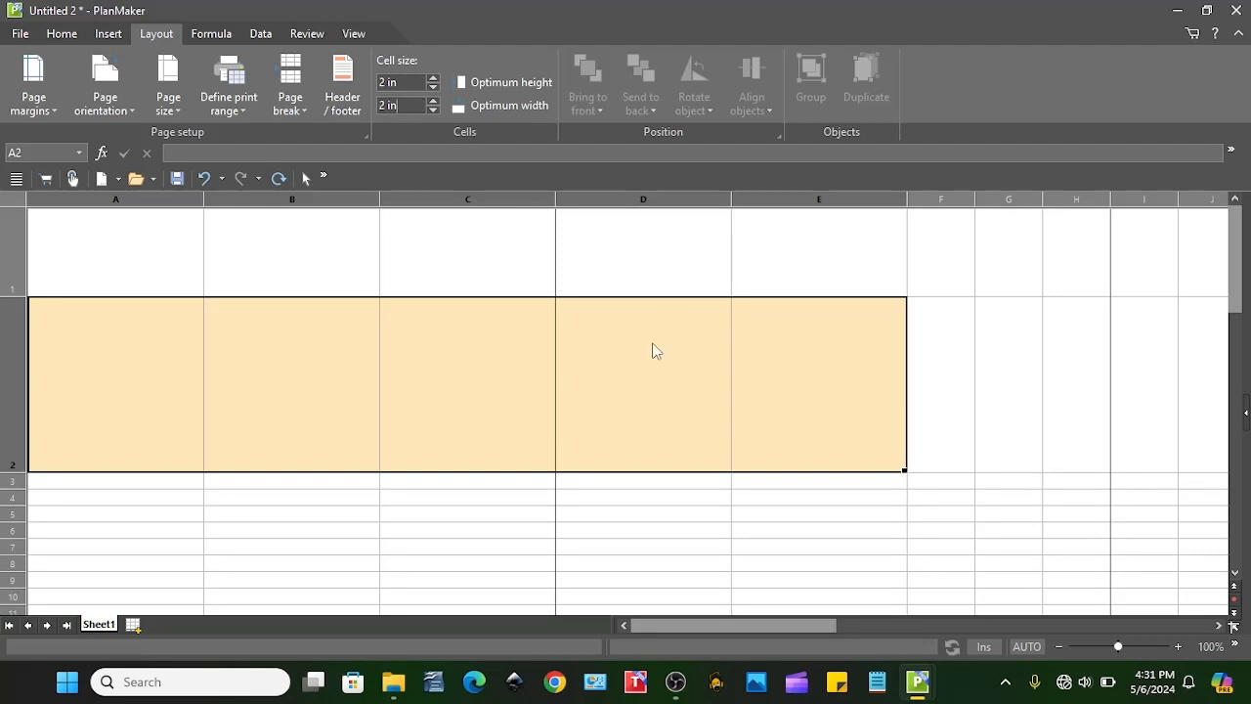
pyautogui.click(775, 401)
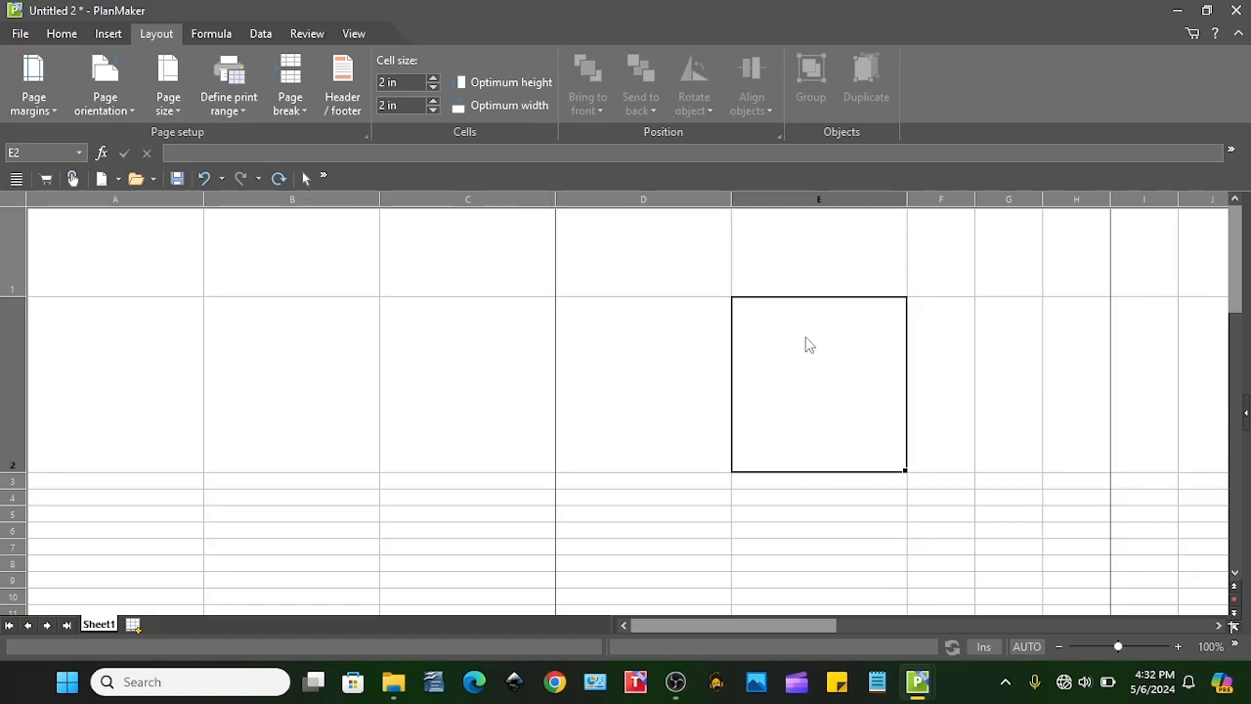
# Step: Centre the contents of cells A1:E2 both vertically and horizontally
pyautogui.moveTo(824, 427); pyautogui.dragTo(153, 275)
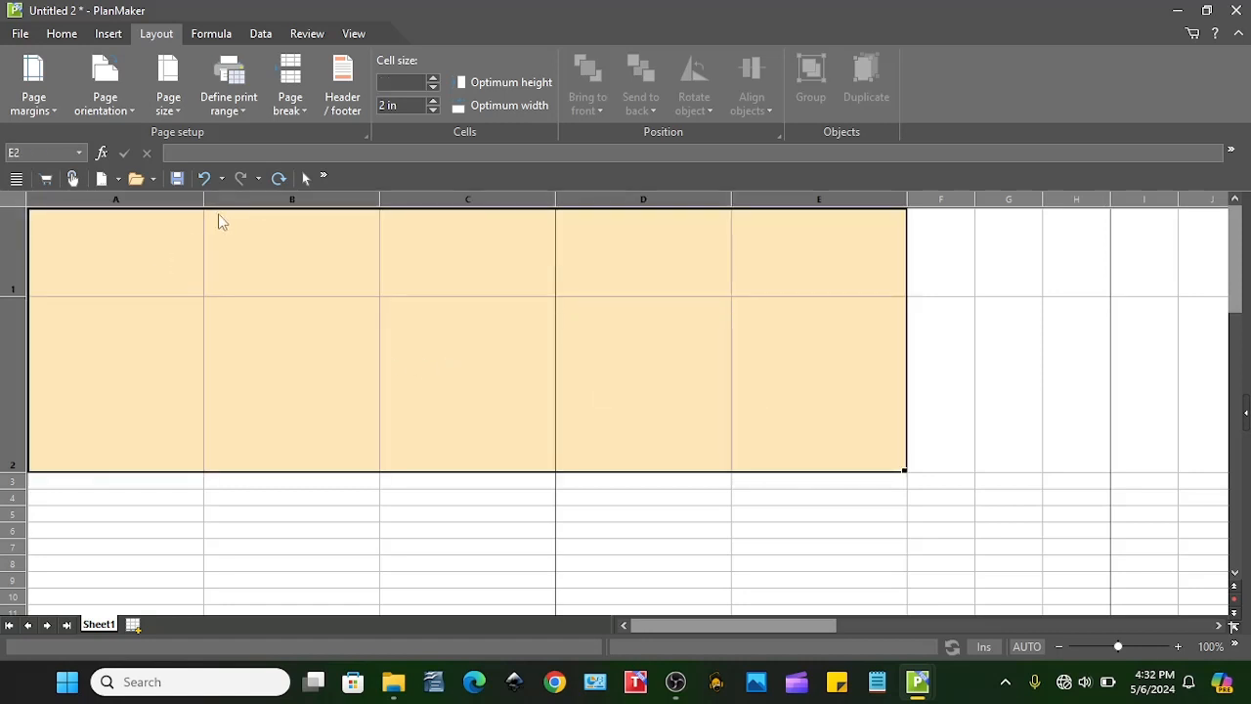
pyautogui.click(60, 34)
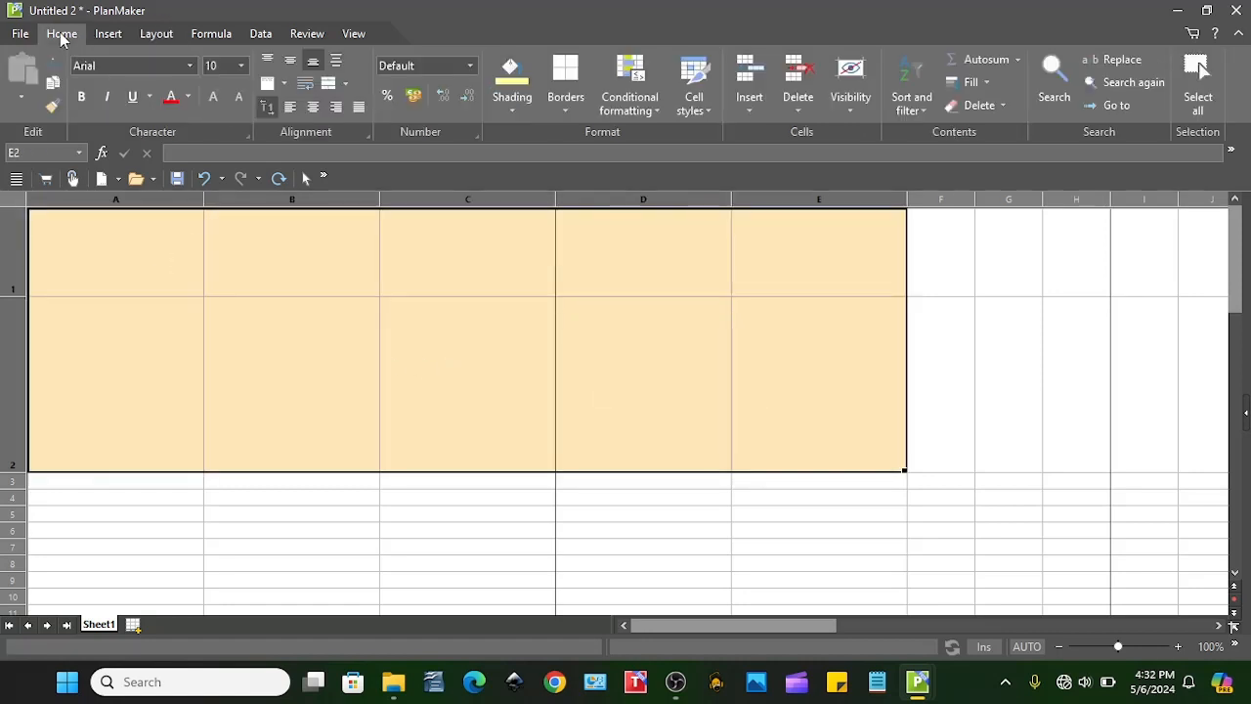
pyautogui.click(289, 64)
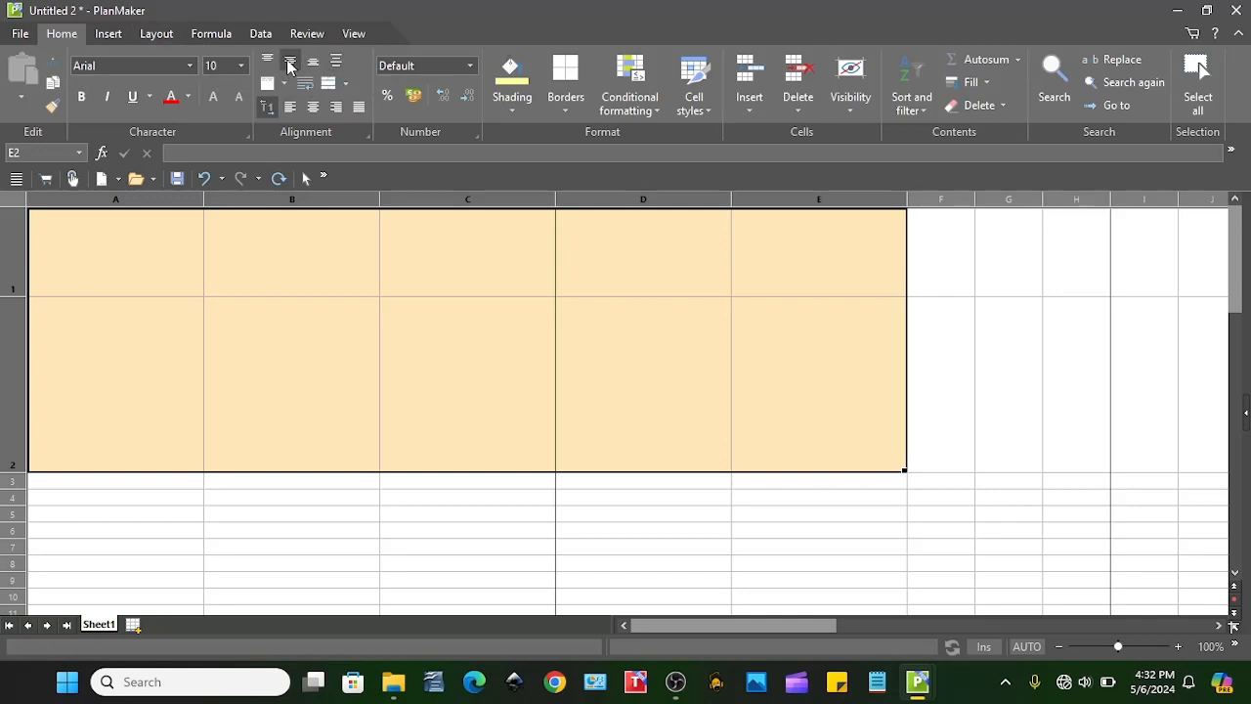
pyautogui.click(314, 107)
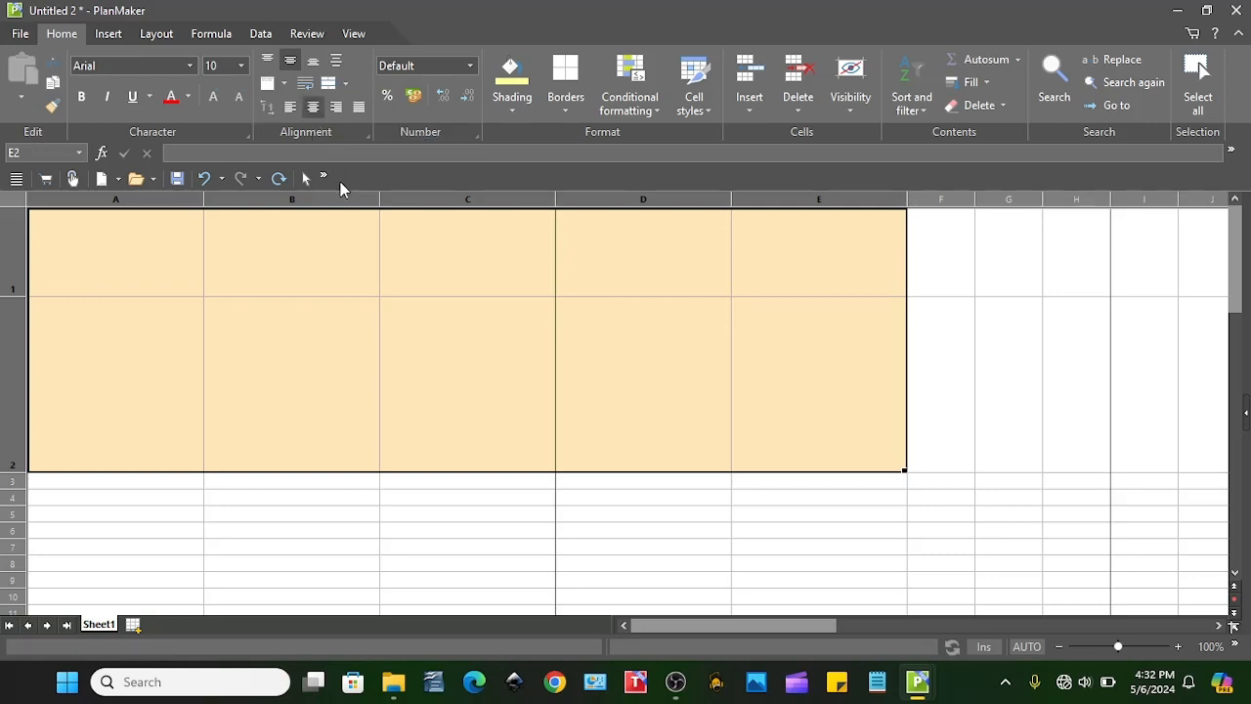
# Step: Shade cells A1:A2 with the light blue colour variation
pyautogui.click(178, 298)
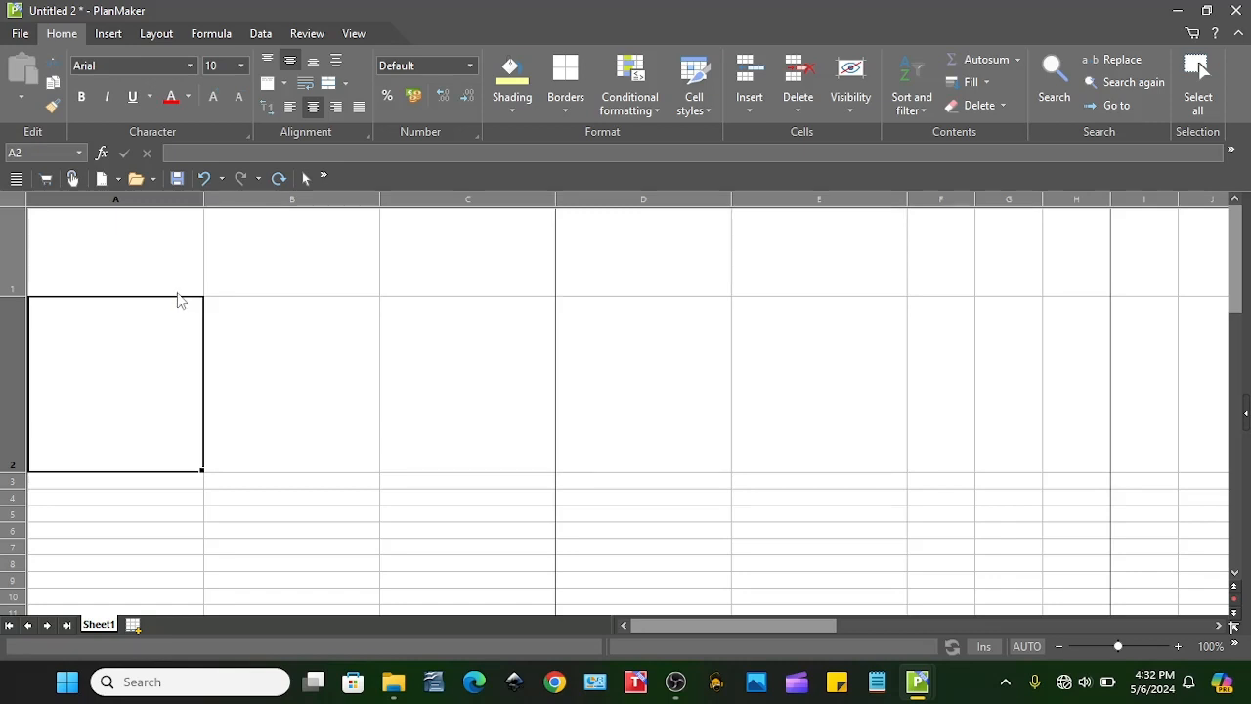
pyautogui.scroll(1, 178, 298)
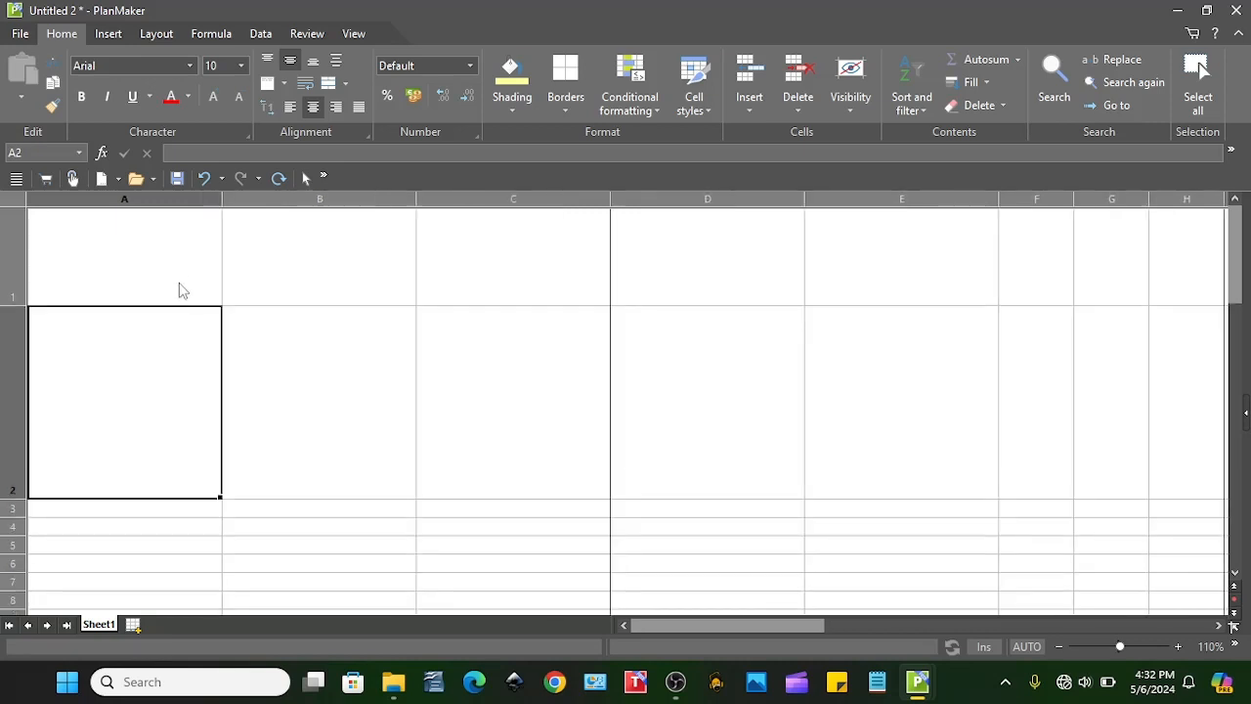
pyautogui.moveTo(169, 252); pyautogui.dragTo(172, 354)
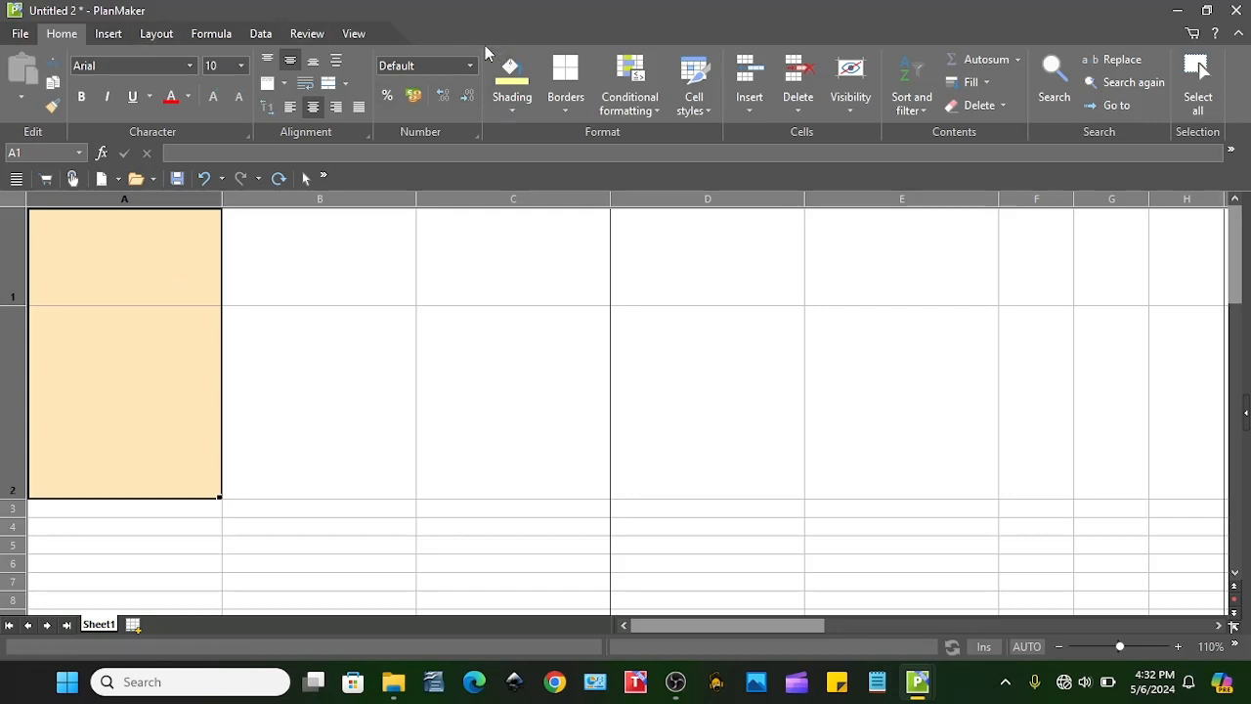
pyautogui.click(564, 112)
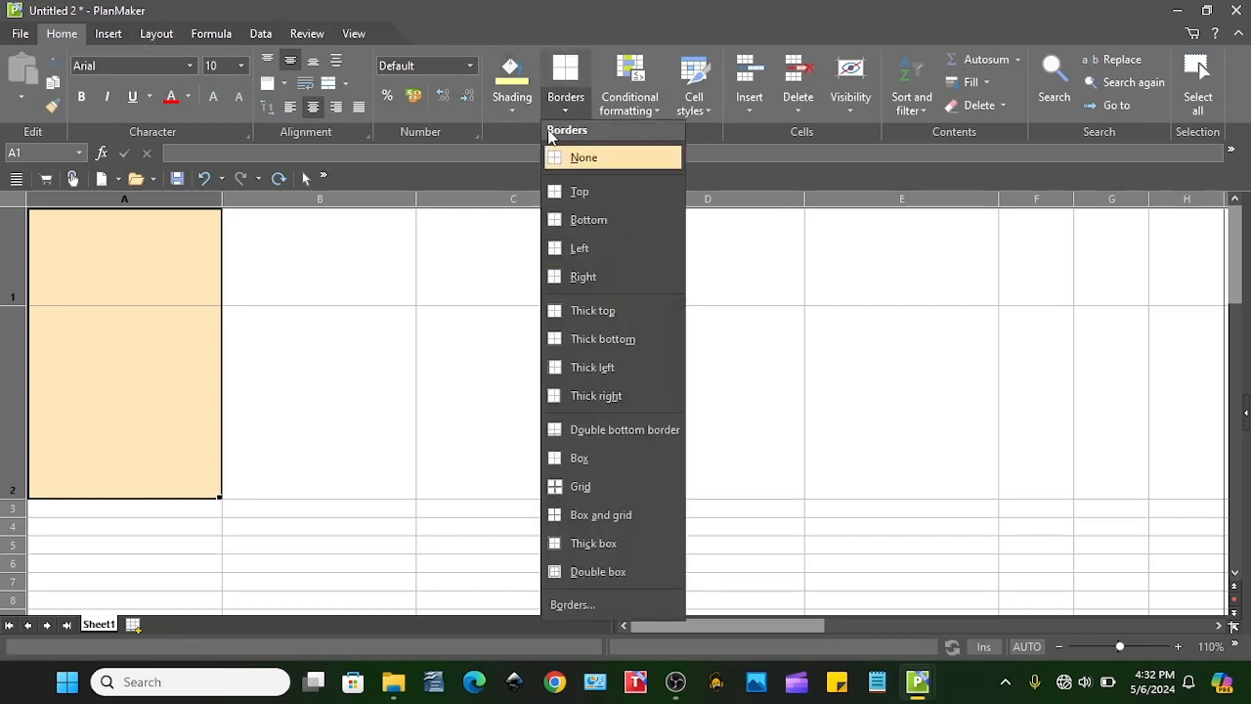
pyautogui.click(513, 110)
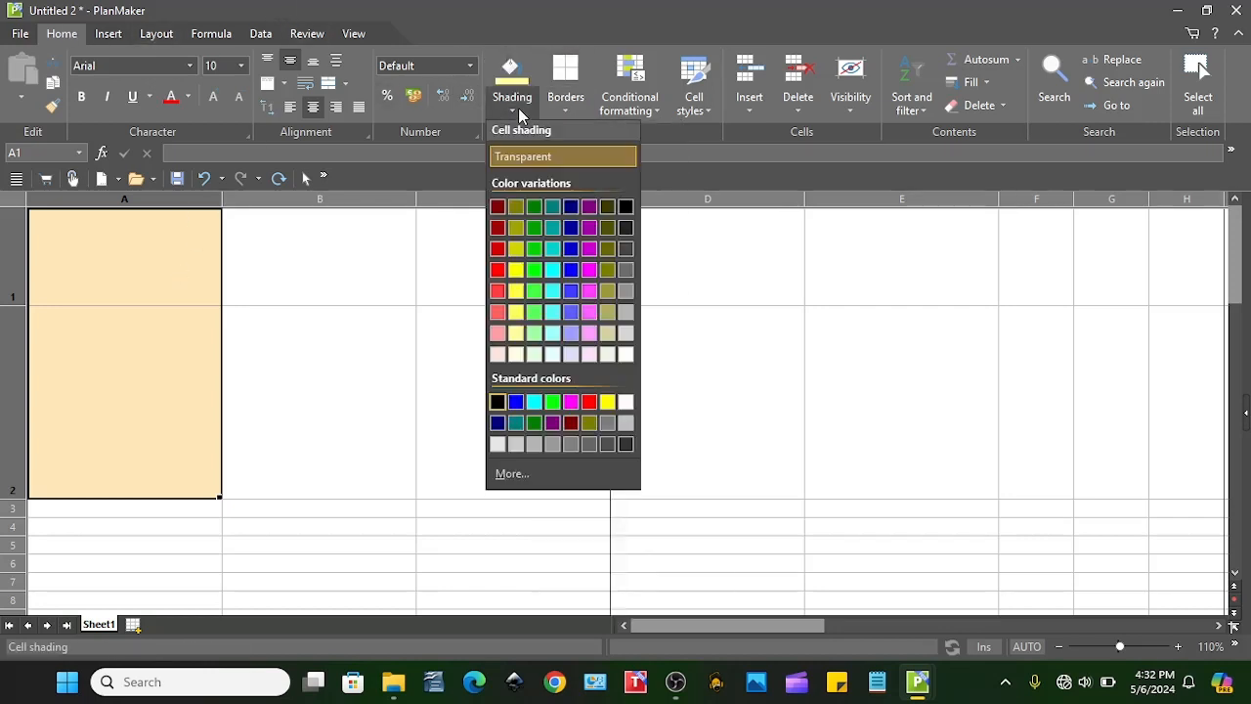
pyautogui.click(569, 335)
# Step: Shade cells B1:B2 light red and cells C1:C2 light cyan
pyautogui.click(362, 288)
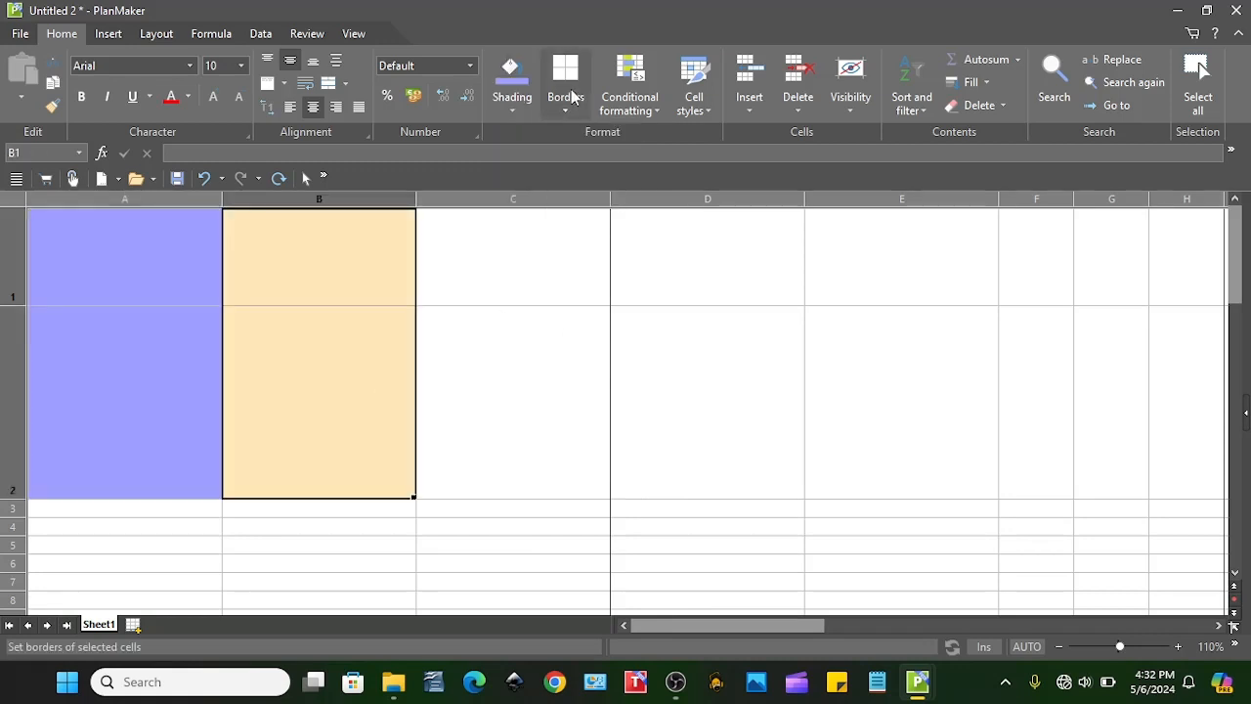
pyautogui.click(516, 103)
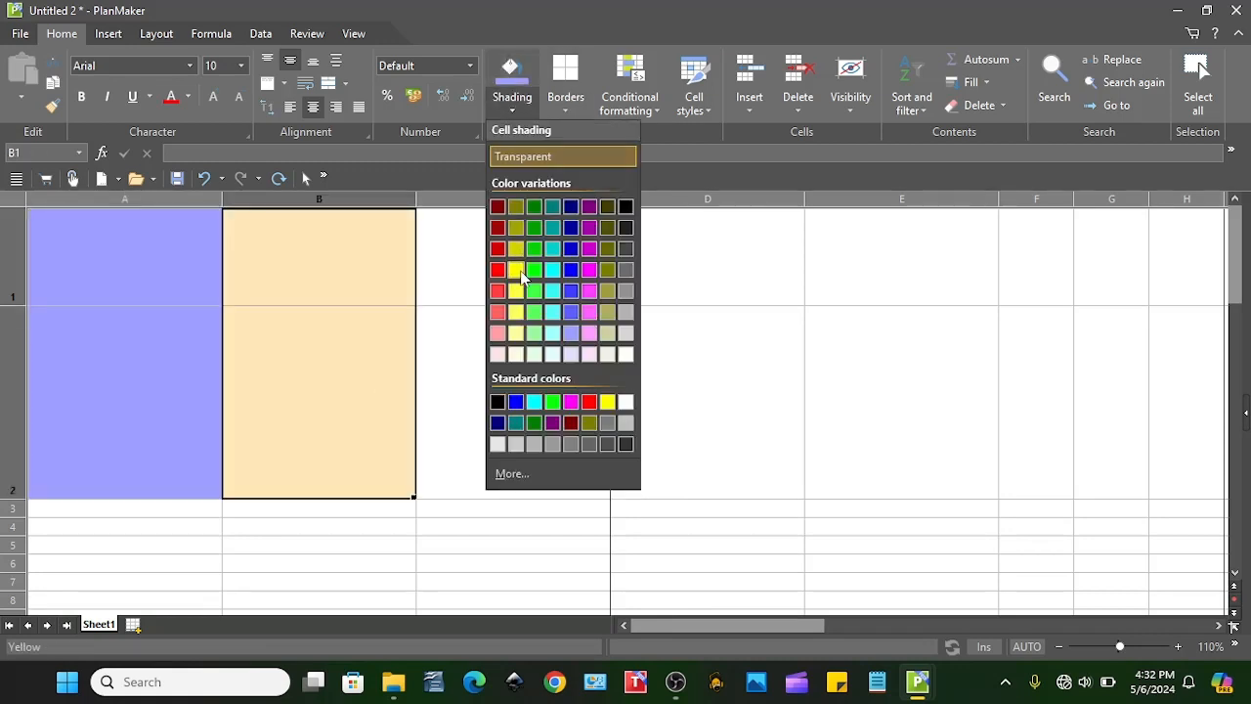
pyautogui.click(497, 333)
pyautogui.moveTo(499, 262); pyautogui.dragTo(520, 377)
pyautogui.click(516, 102)
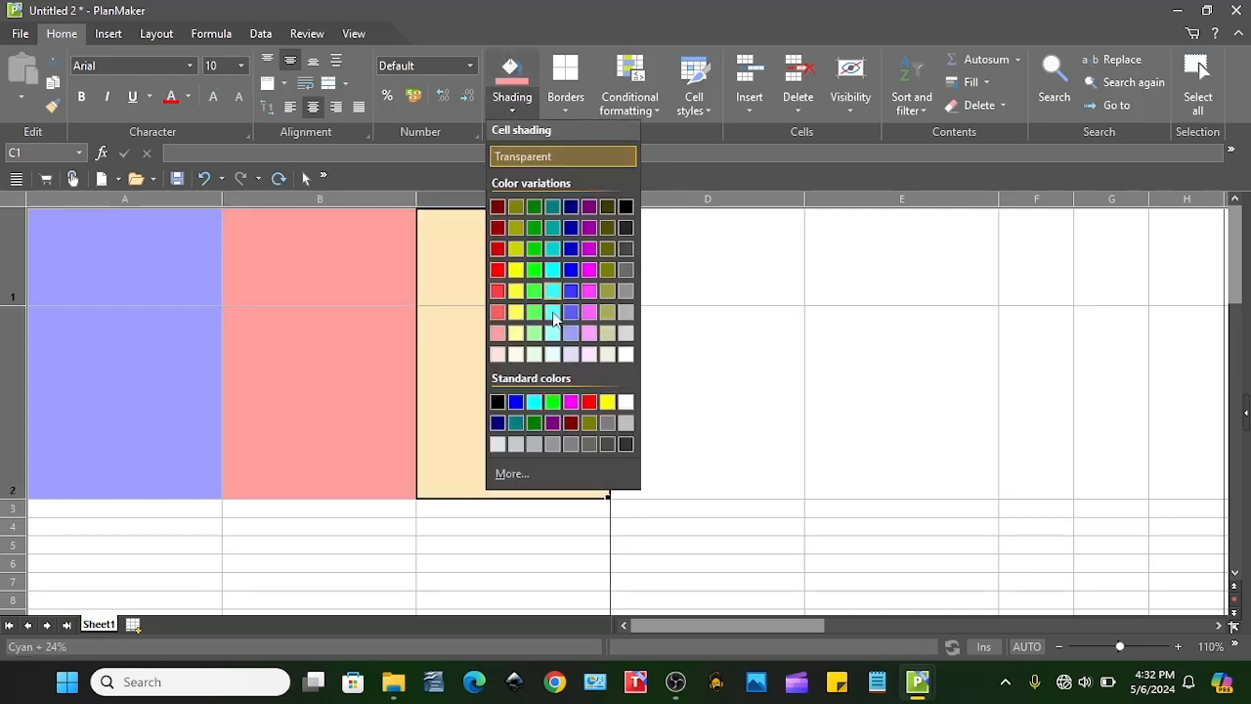
pyautogui.click(552, 323)
# Step: Shade cells D1:D2 light green and cells E1:E2 light yellow
pyautogui.click(682, 296)
pyautogui.moveTo(683, 296); pyautogui.dragTo(679, 368)
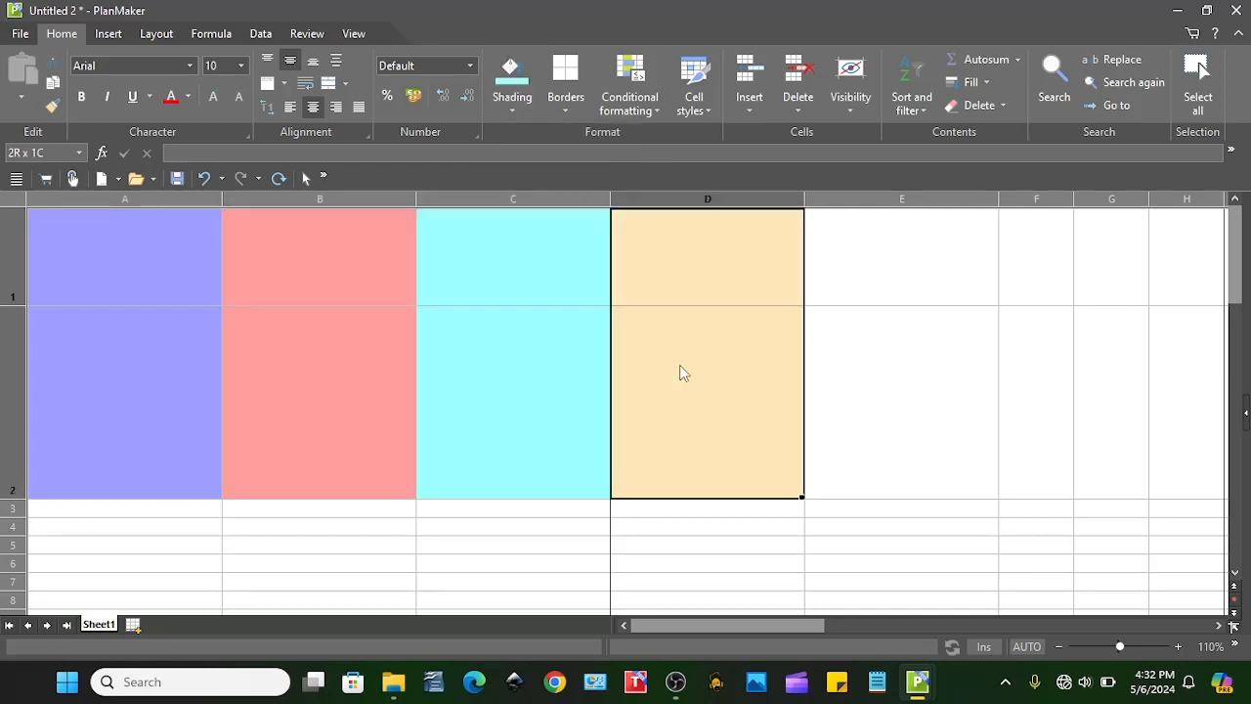
pyautogui.click(506, 109)
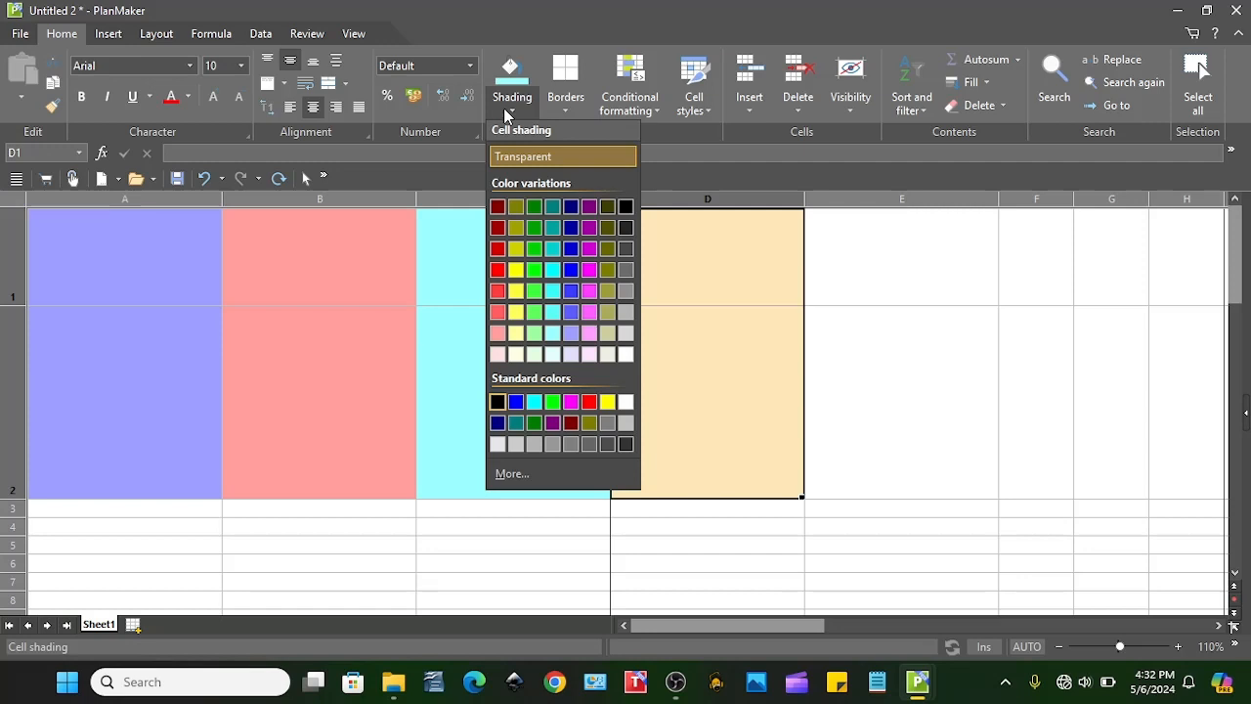
pyautogui.click(538, 333)
pyautogui.moveTo(883, 277); pyautogui.dragTo(887, 349)
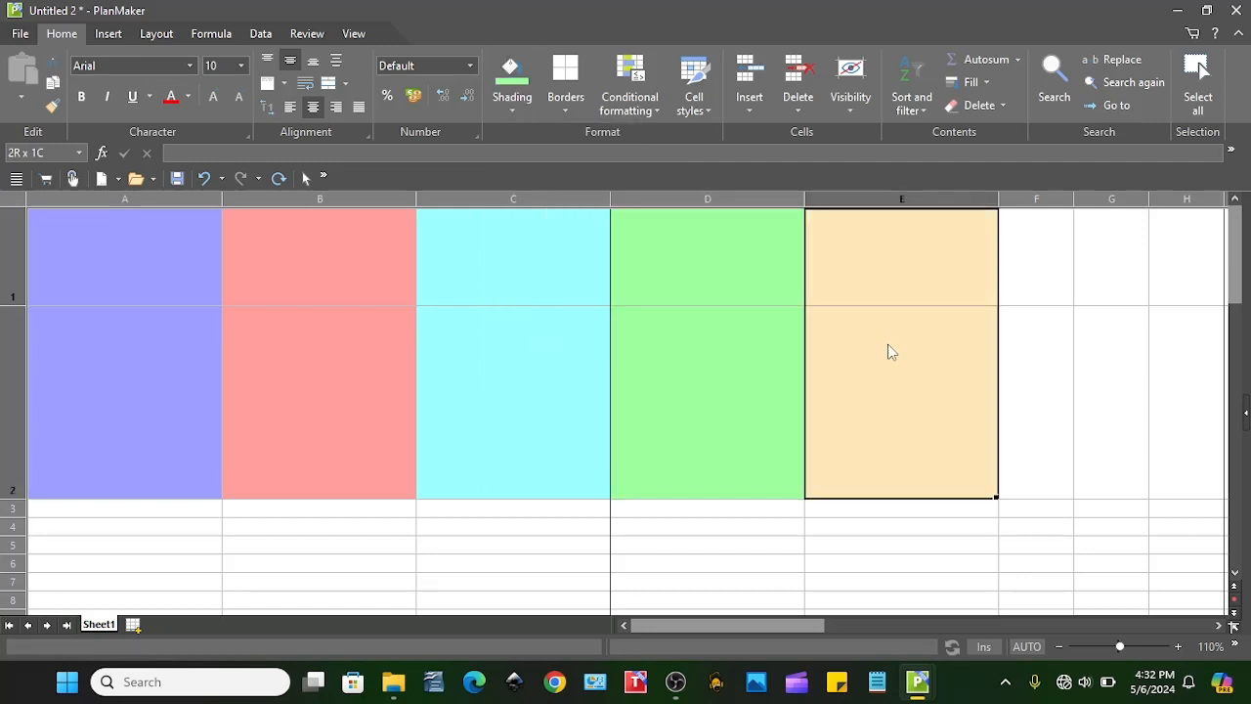
pyautogui.click(503, 113)
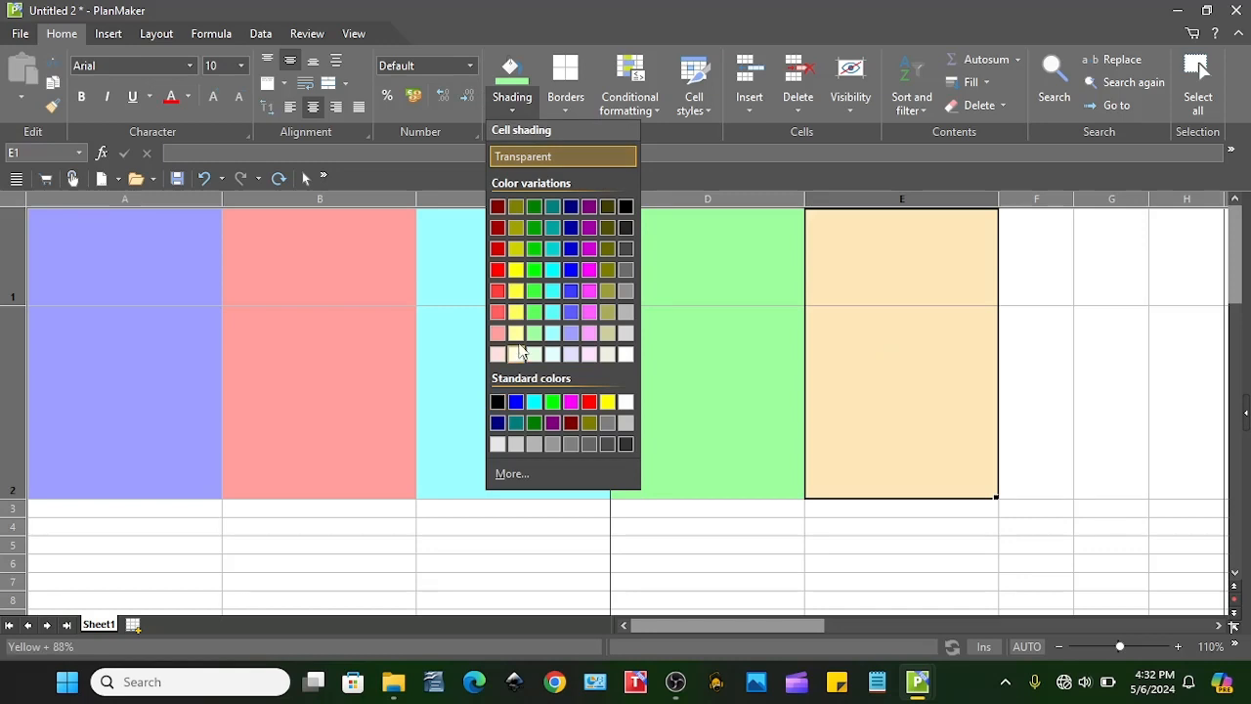
pyautogui.click(523, 340)
pyautogui.click(705, 285)
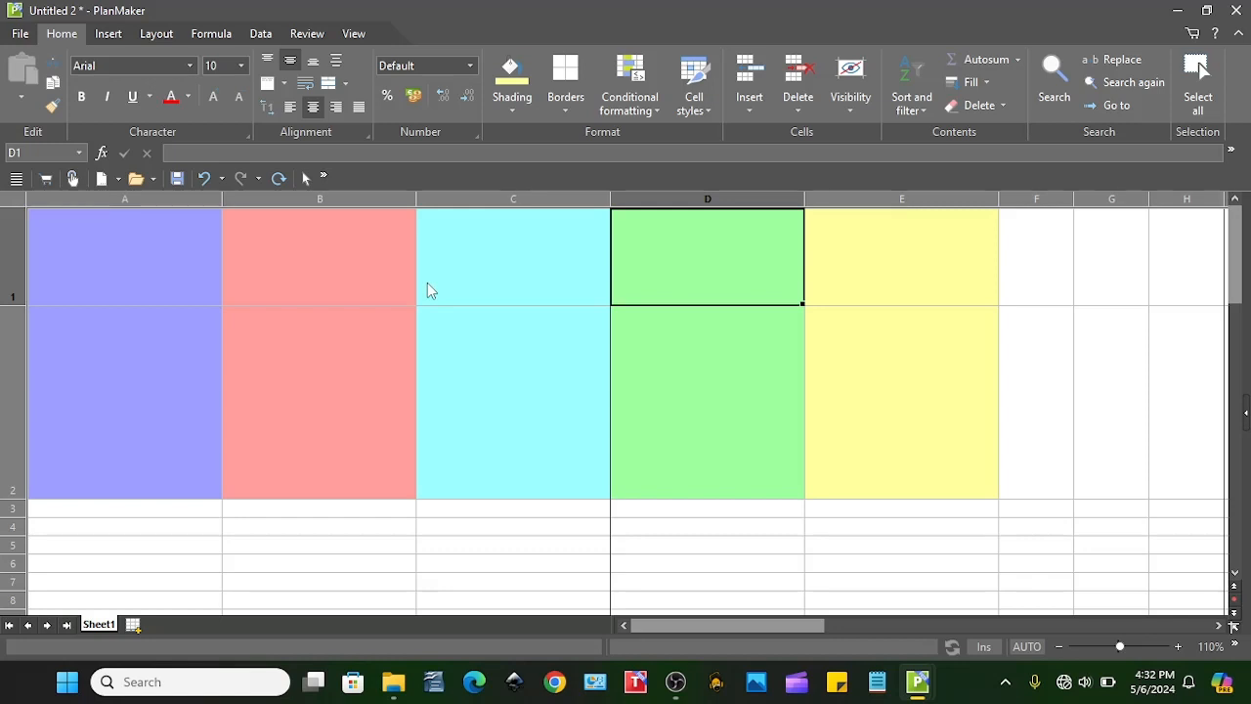
pyautogui.click(167, 248)
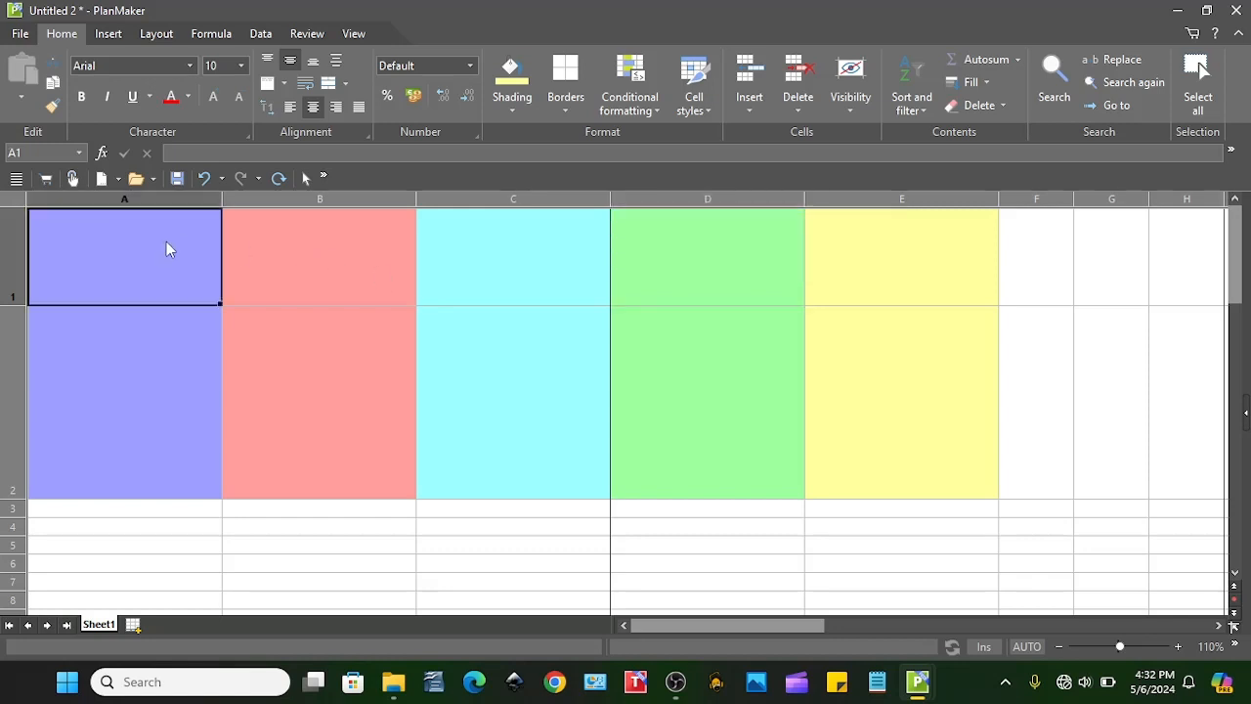
pyautogui.click(315, 272)
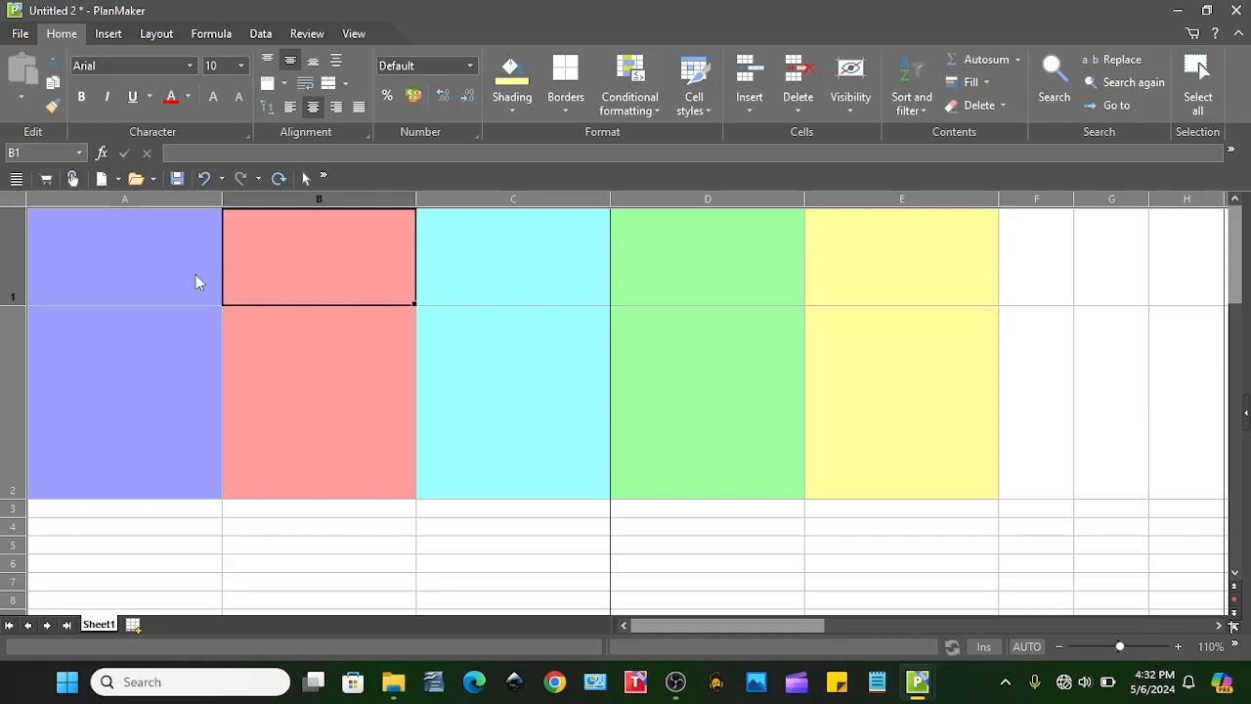
# Step: Format the header cells A1:E1 in Playfair Display at size 16
pyautogui.moveTo(161, 252); pyautogui.dragTo(807, 249)
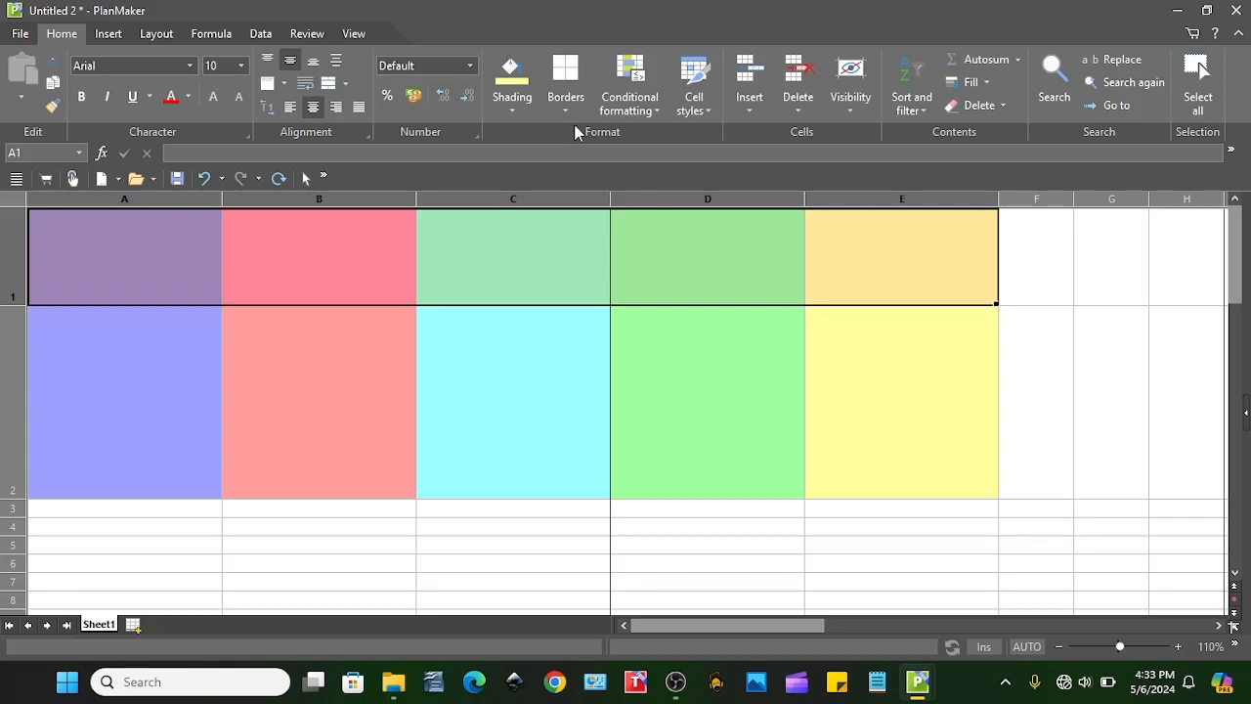
pyautogui.click(192, 66)
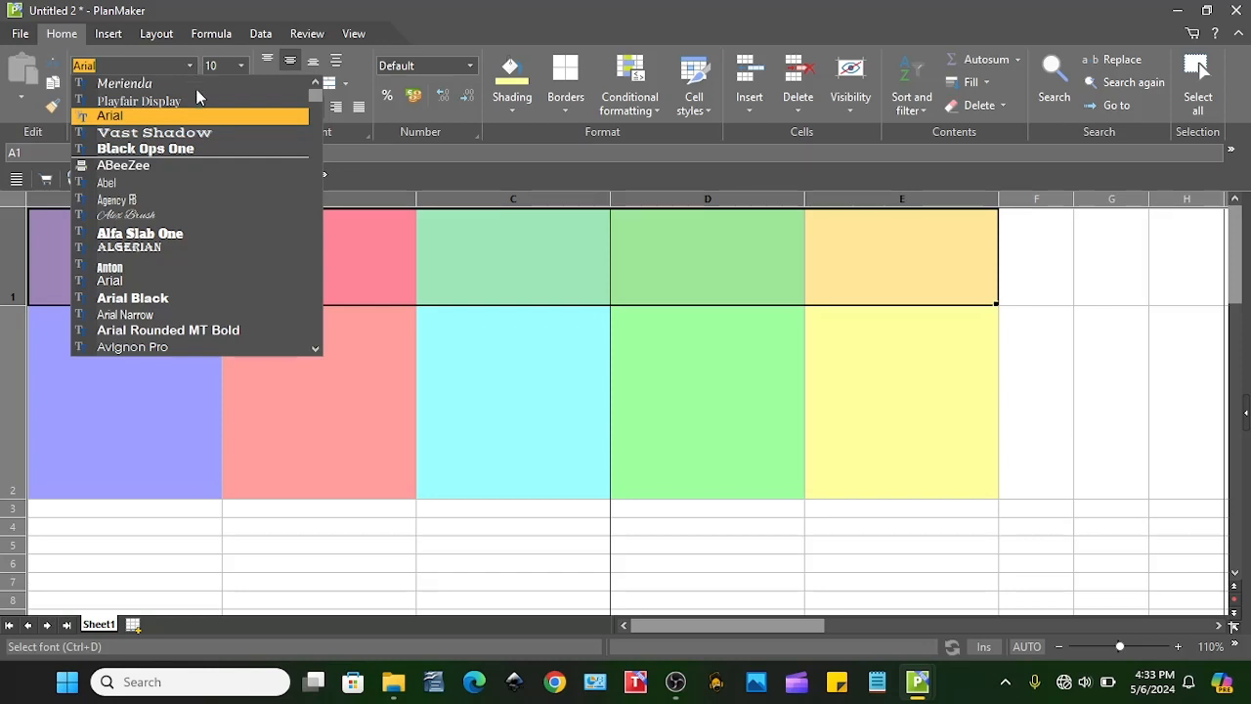
pyautogui.click(162, 101)
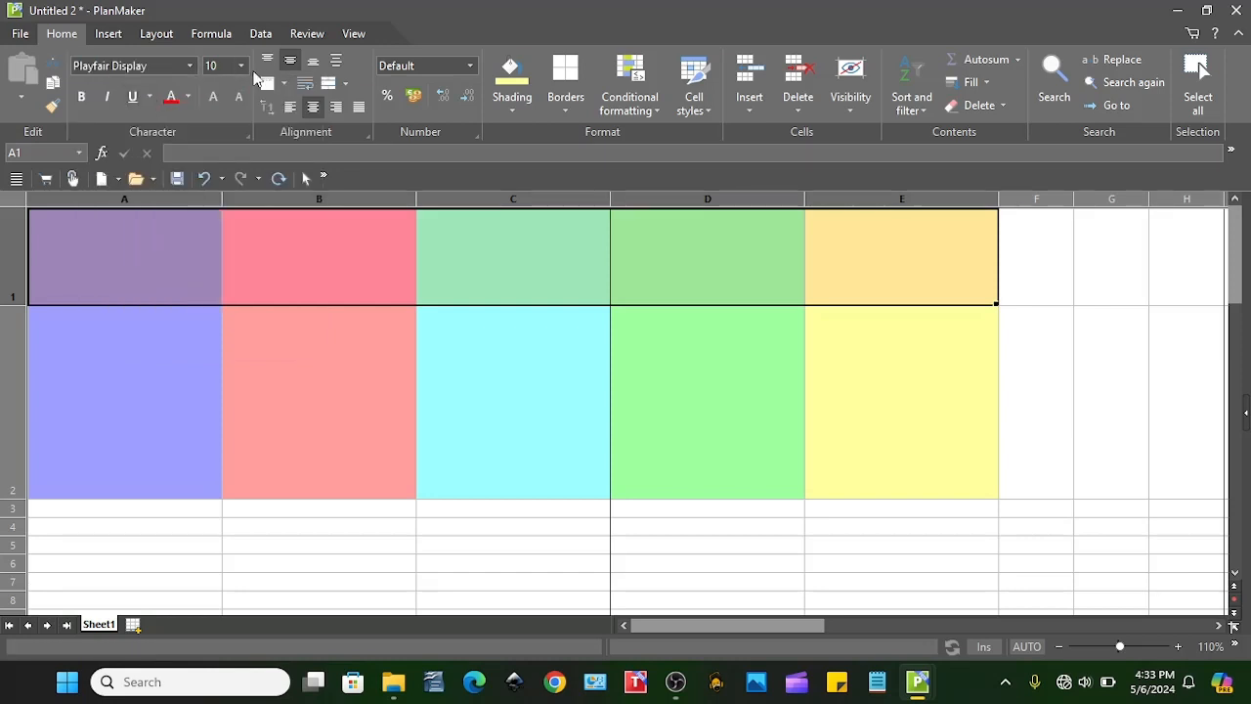
pyautogui.click(229, 69)
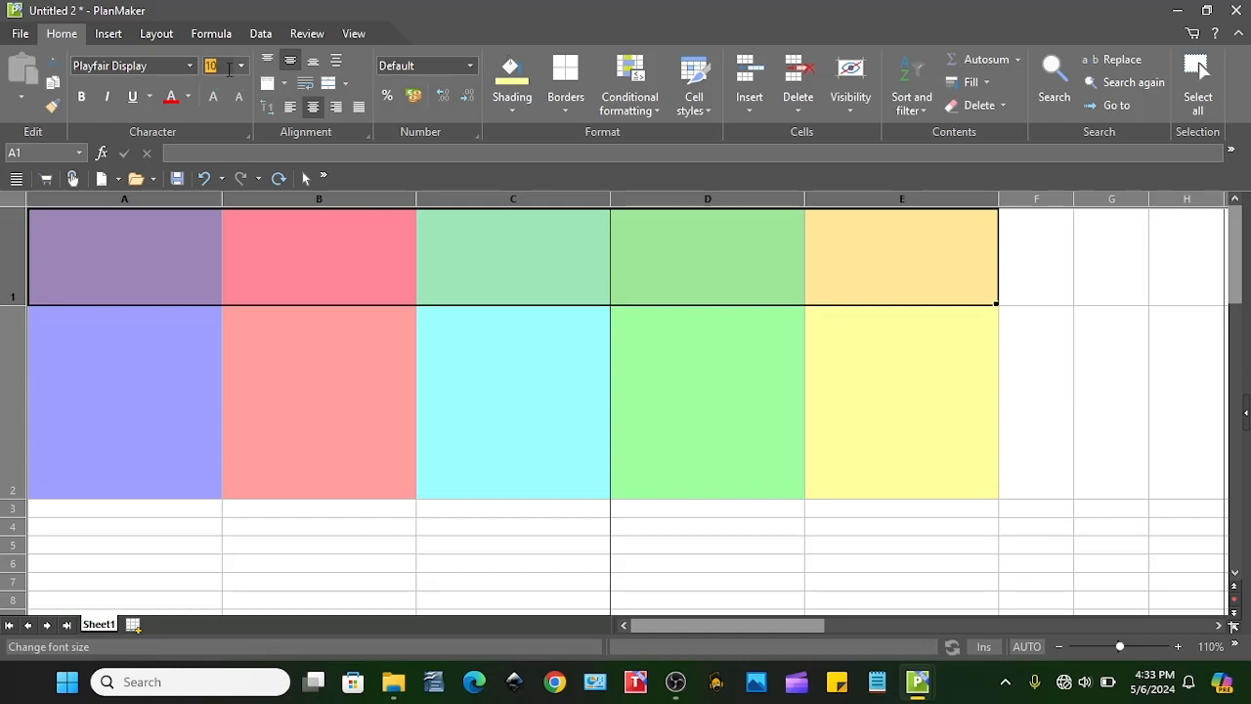
pyautogui.write('14')
pyautogui.doubleClick(207, 66)
pyautogui.write('16')
pyautogui.click(153, 271)
pyautogui.doubleClick(153, 271)
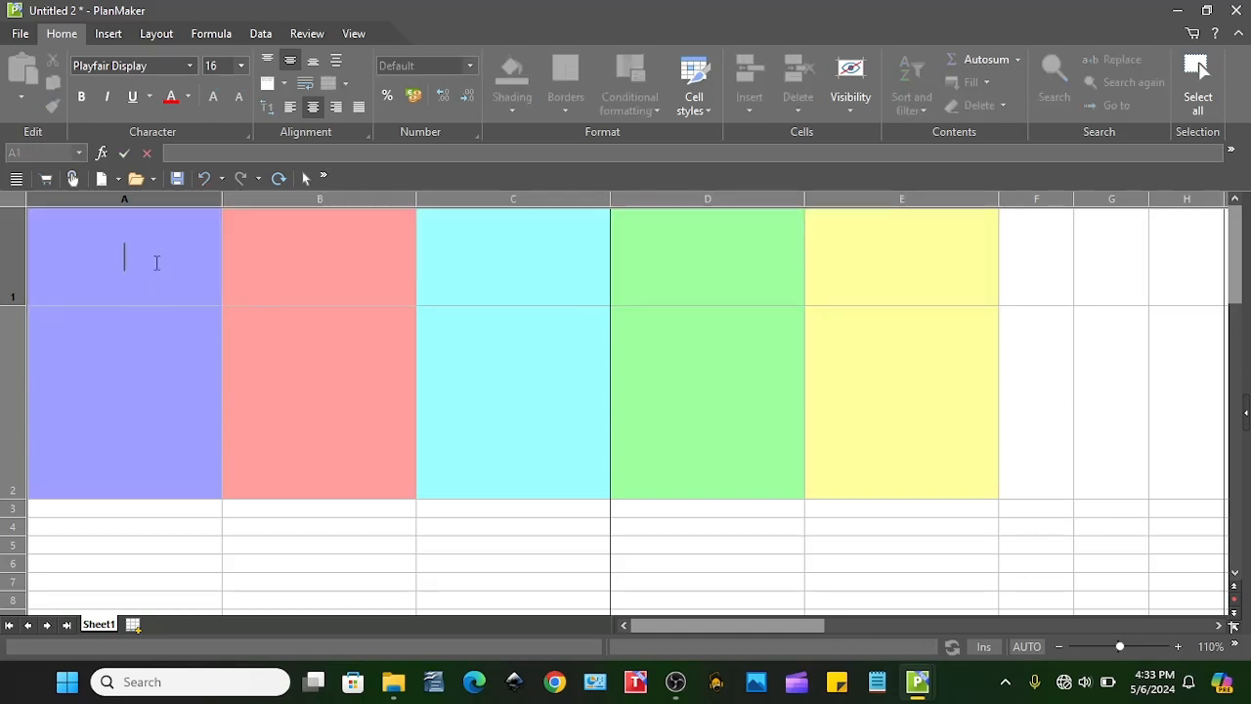
pyautogui.write('wORDS')
pyautogui.press('BackSpace')
pyautogui.press('BackSpace')
pyautogui.press('BackSpace')
pyautogui.press('BackSpace')
pyautogui.press('BackSpace')
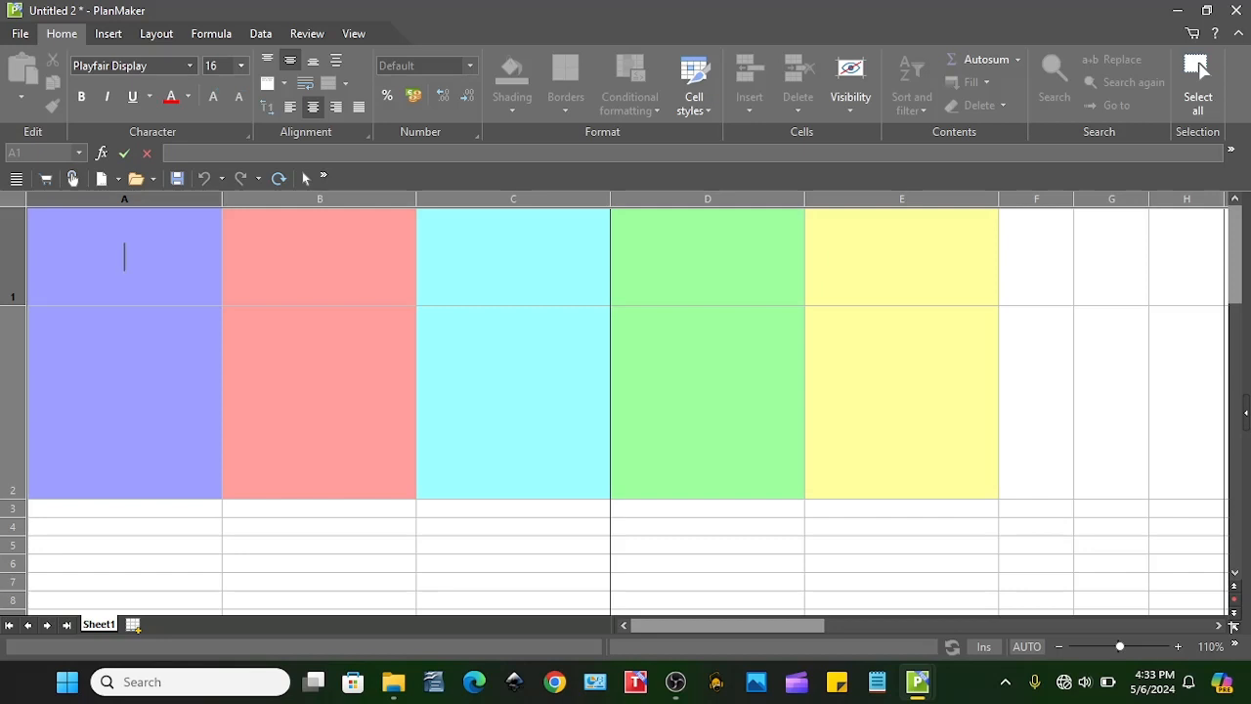
# Step: Enter the headers "Words Written" in A1 and "Words Remaining" in B1
pyautogui.write('Words Written')
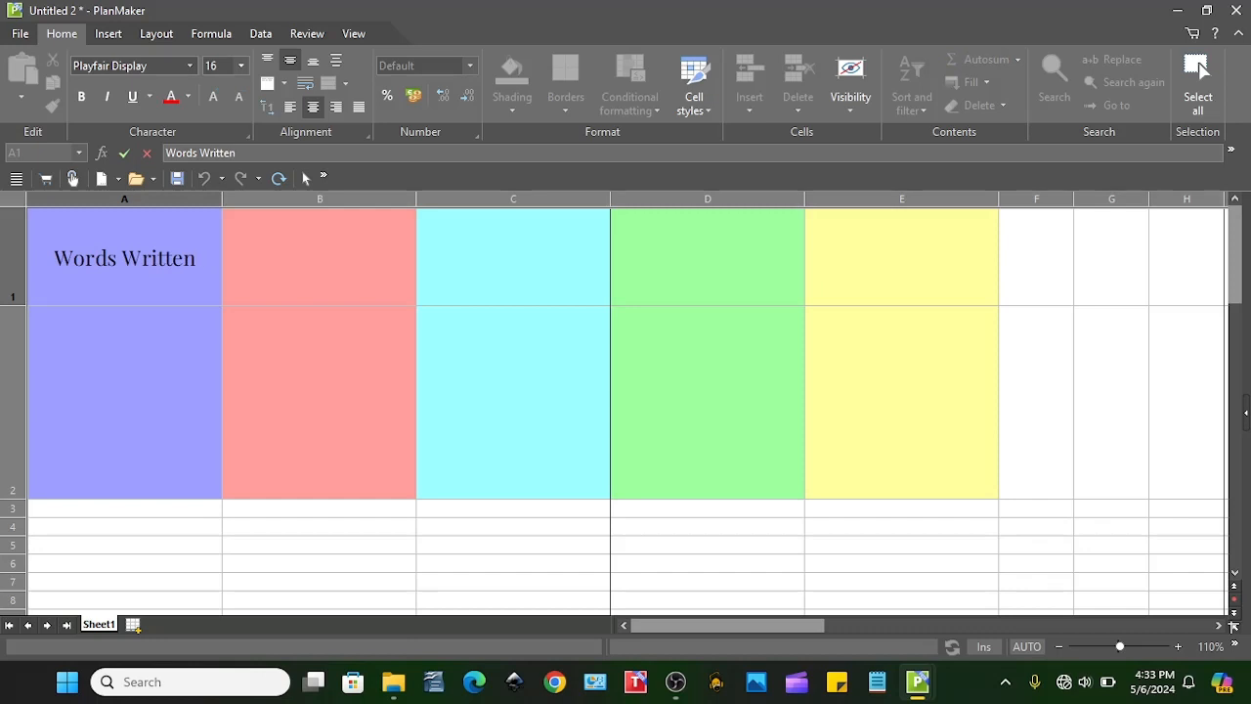
pyautogui.click(322, 282)
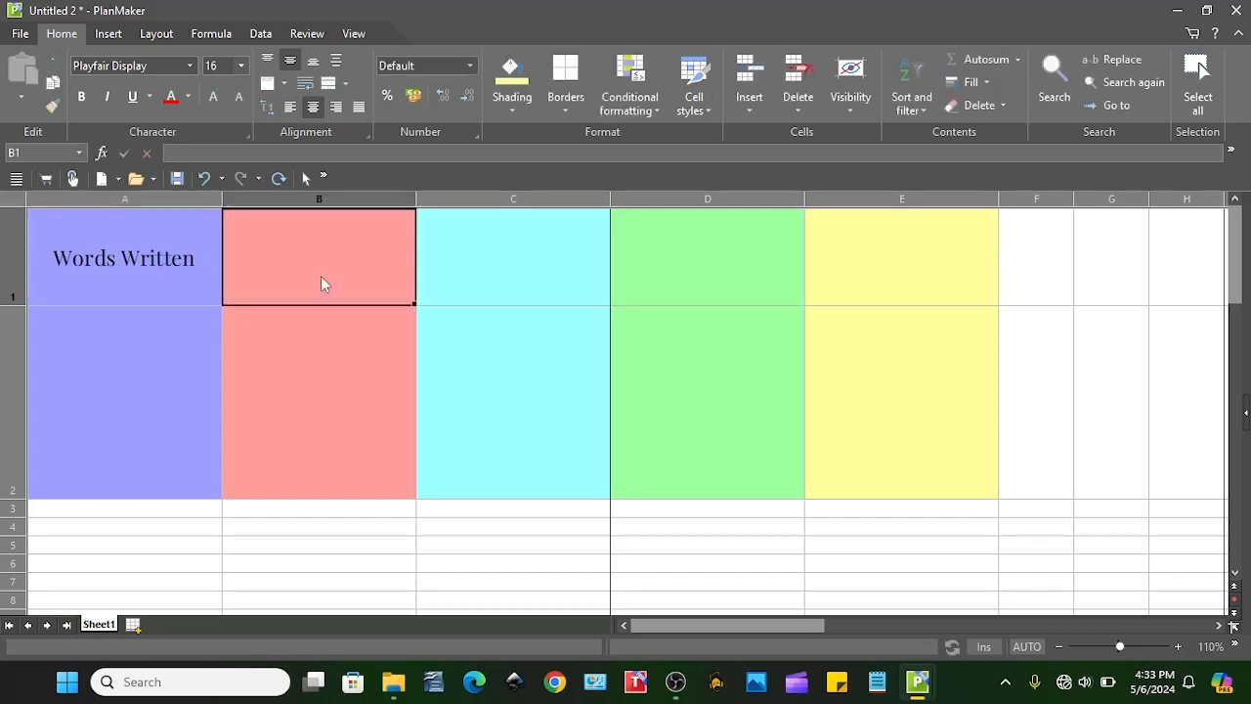
pyautogui.write('Wor')
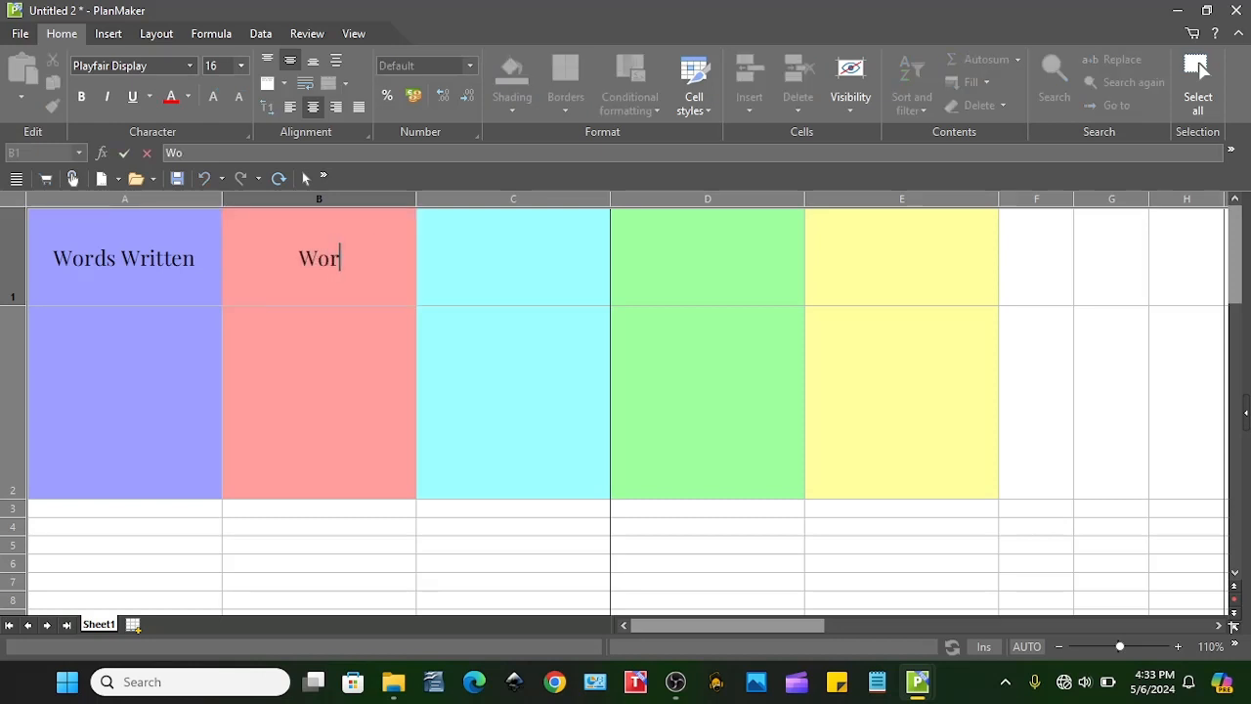
pyautogui.write('ds r')
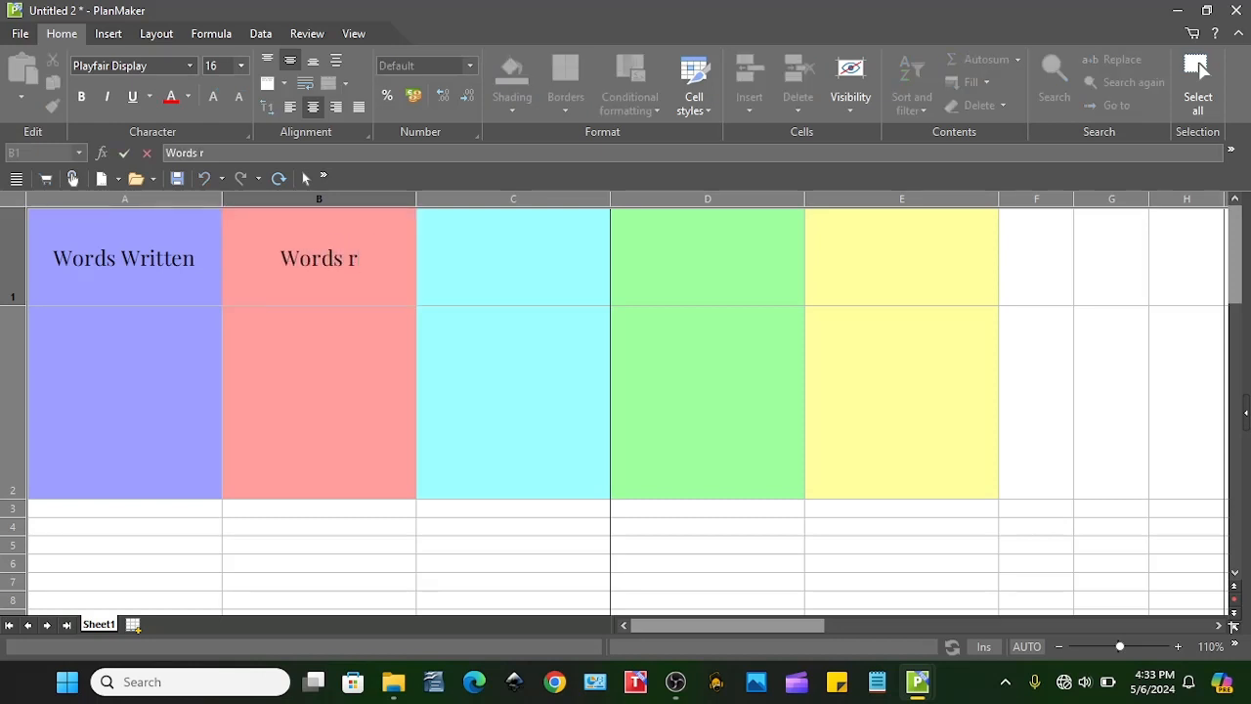
pyautogui.press('BackSpace')
pyautogui.write('Remaining')
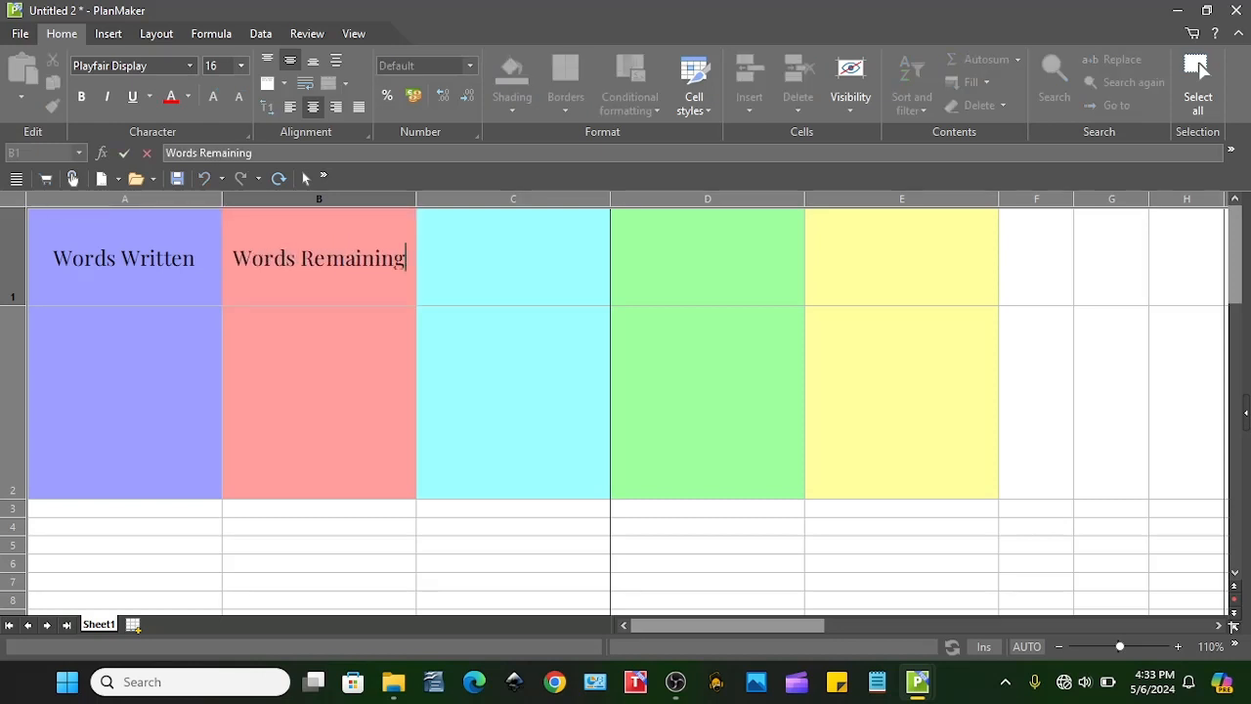
# Step: Enter the headers "Progress %" in C1 and "Word Count Goal" in D1
pyautogui.click(505, 296)
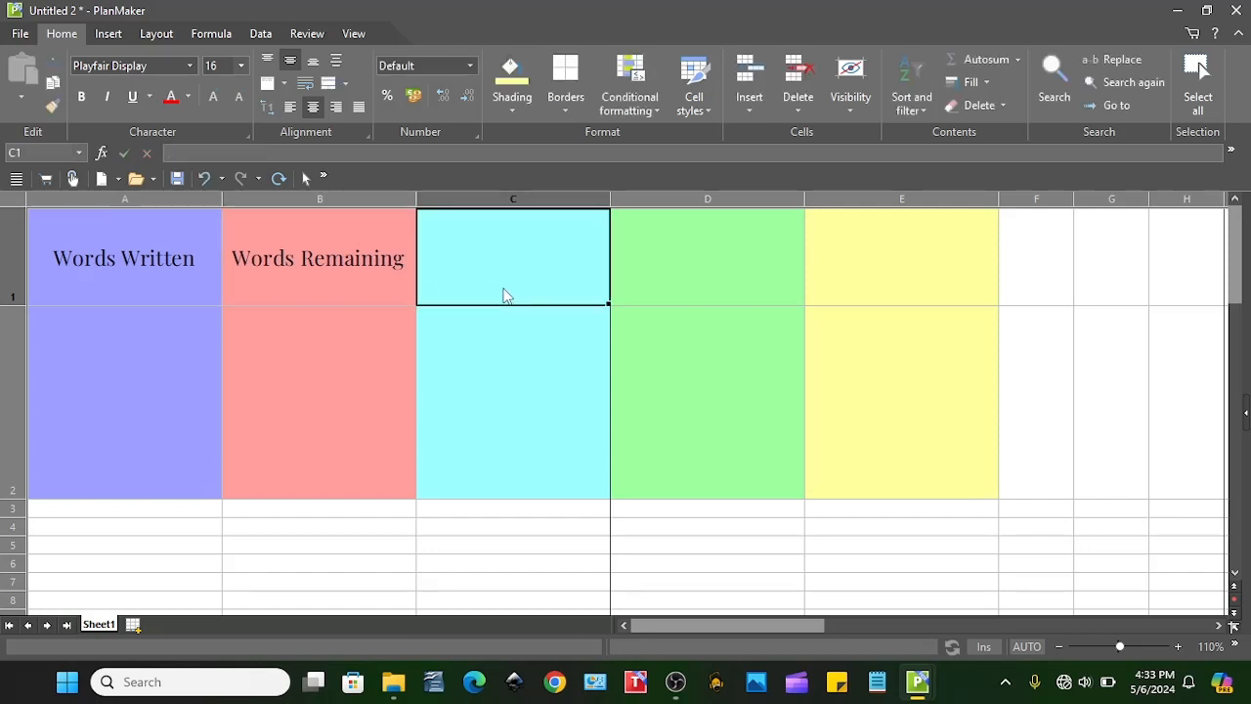
pyautogui.write('Progress')
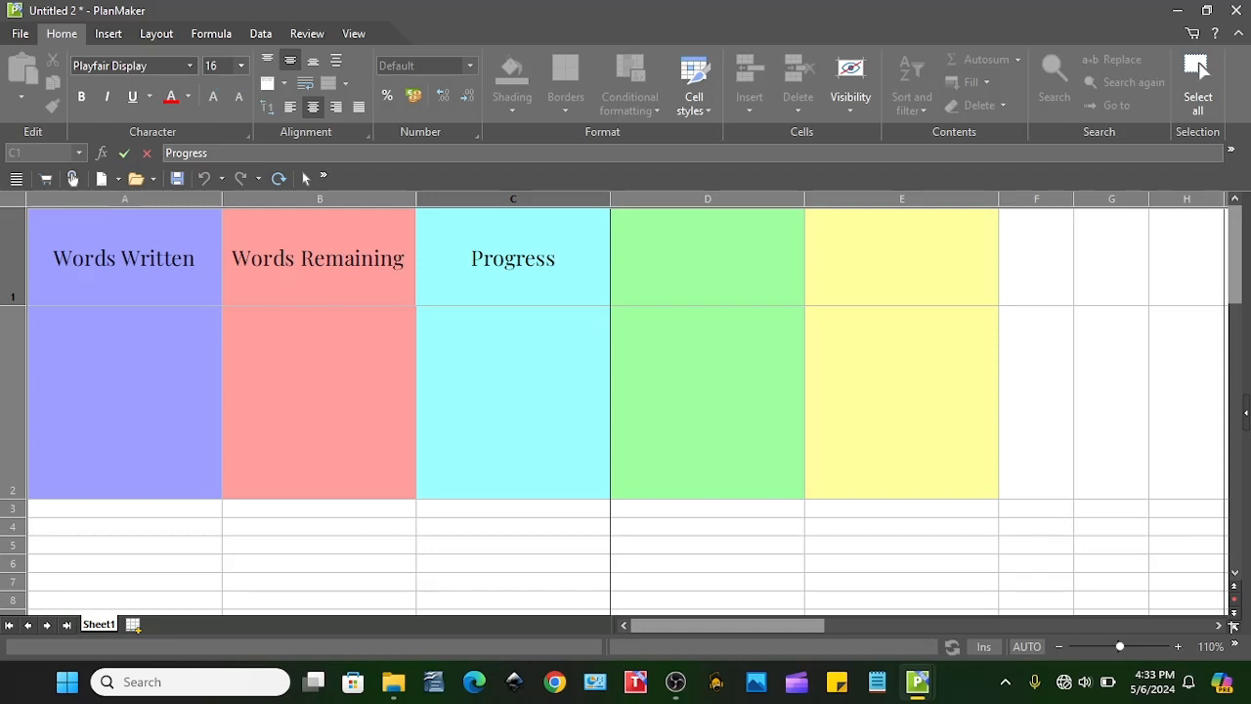
pyautogui.write(' %')
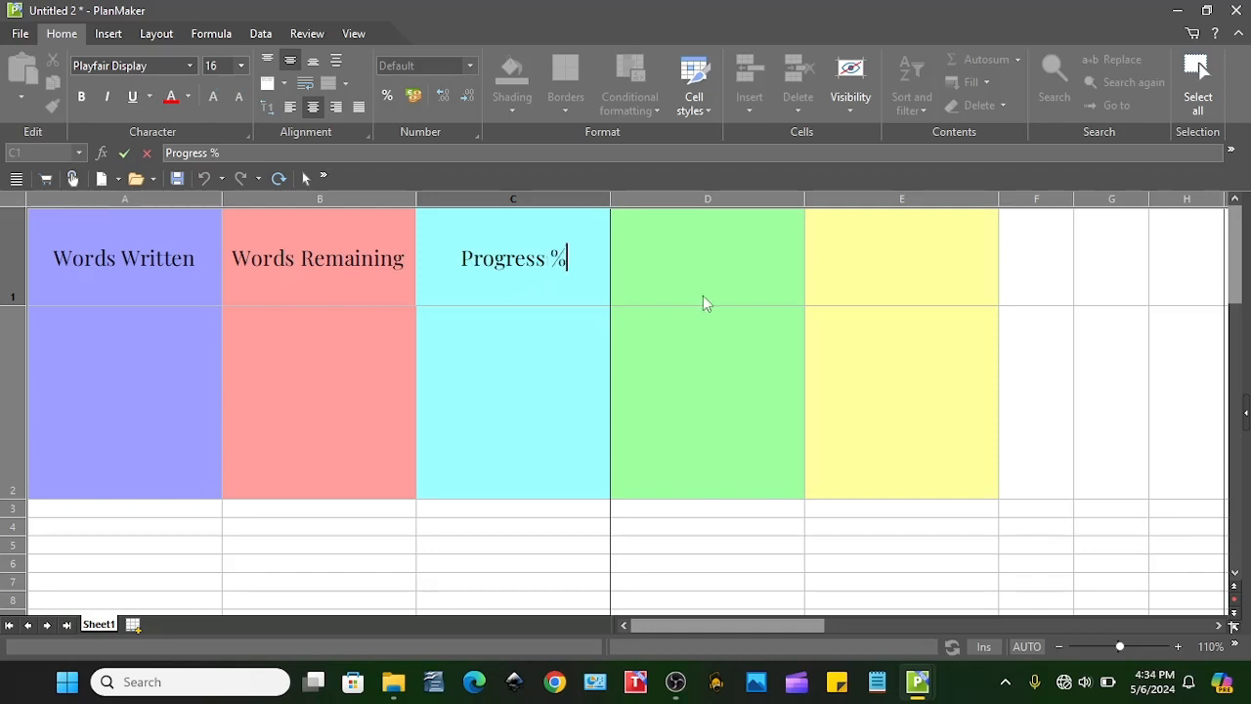
pyautogui.click(725, 274)
pyautogui.press('Left')
pyautogui.press('Right')
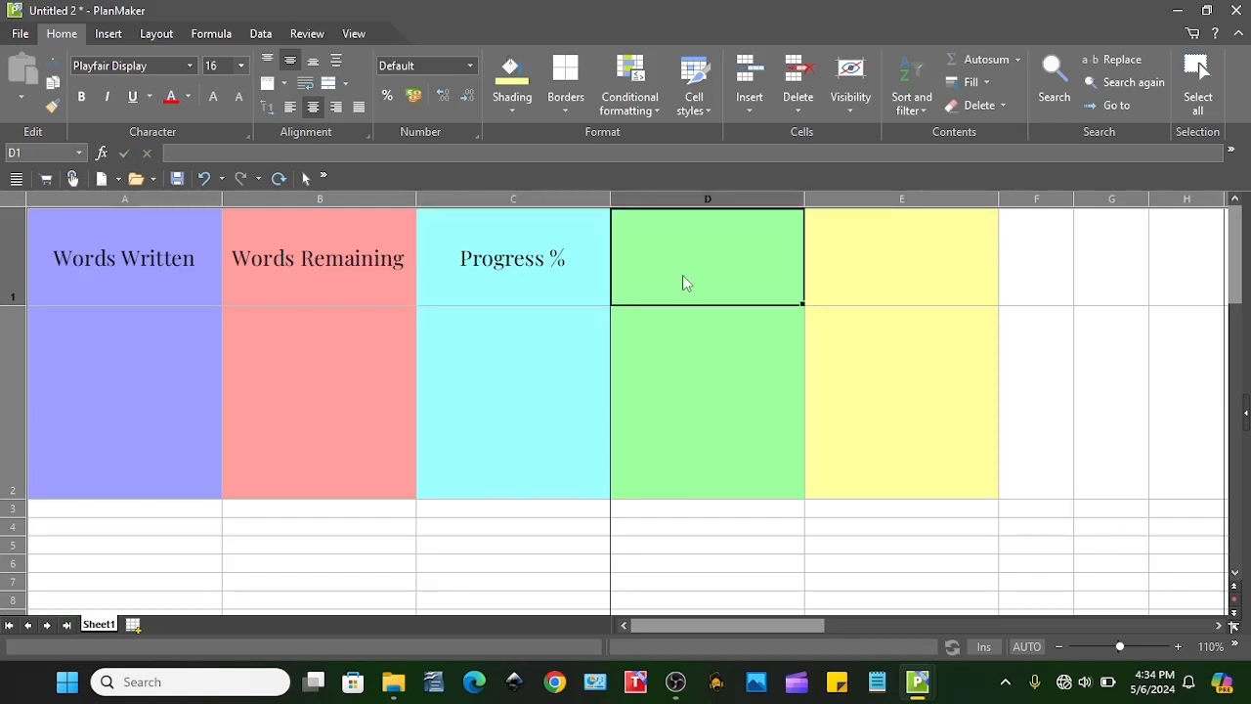
pyautogui.write('Word Co')
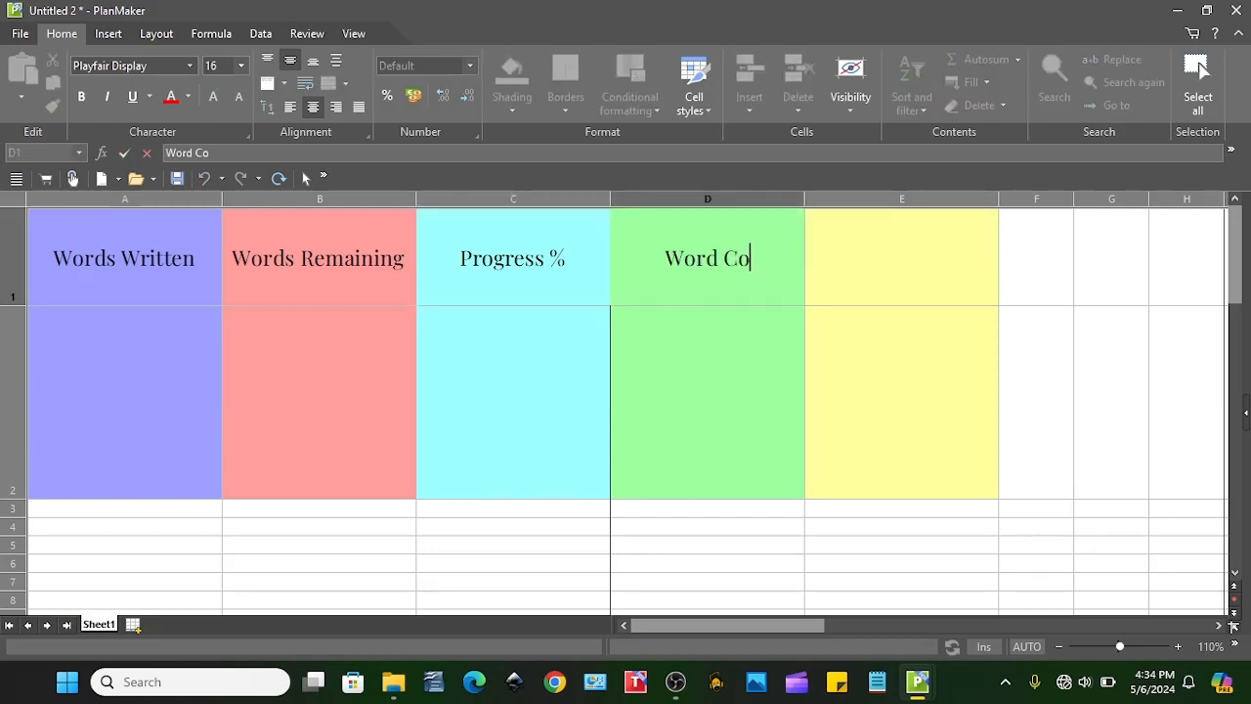
pyautogui.write('unt Goal')
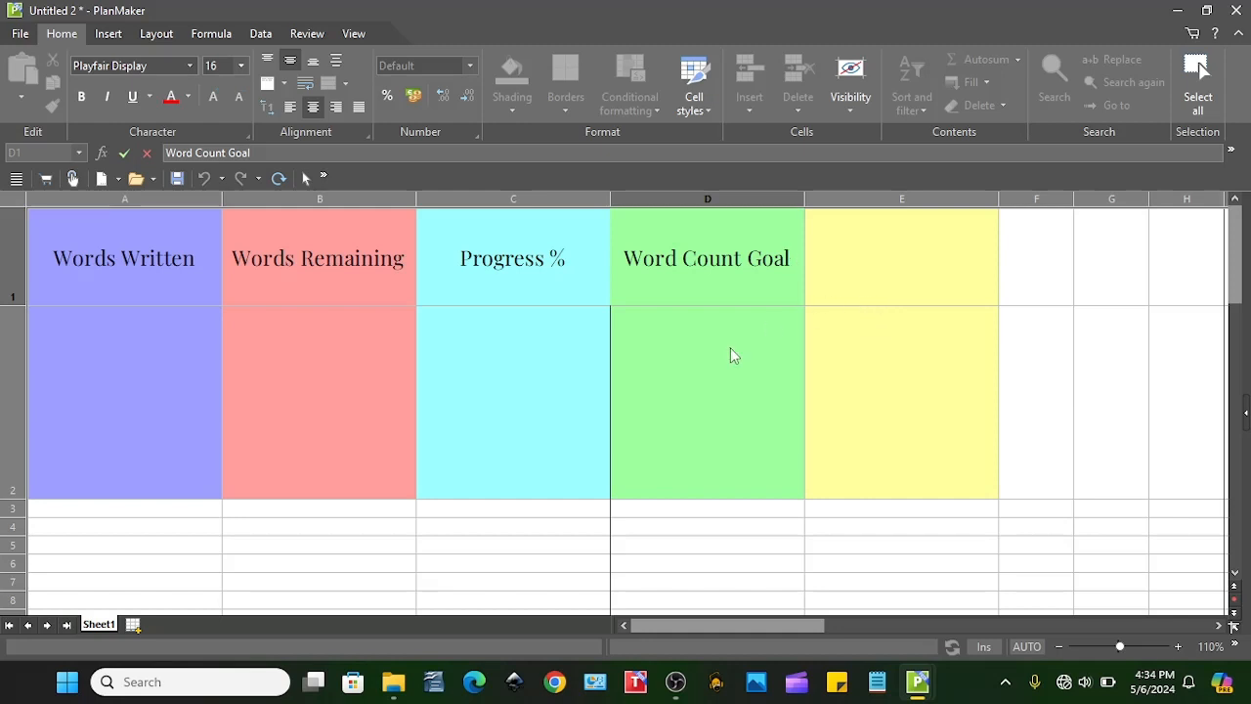
# Step: Enter the header "Days Remaining" in cell E1
pyautogui.click(874, 264)
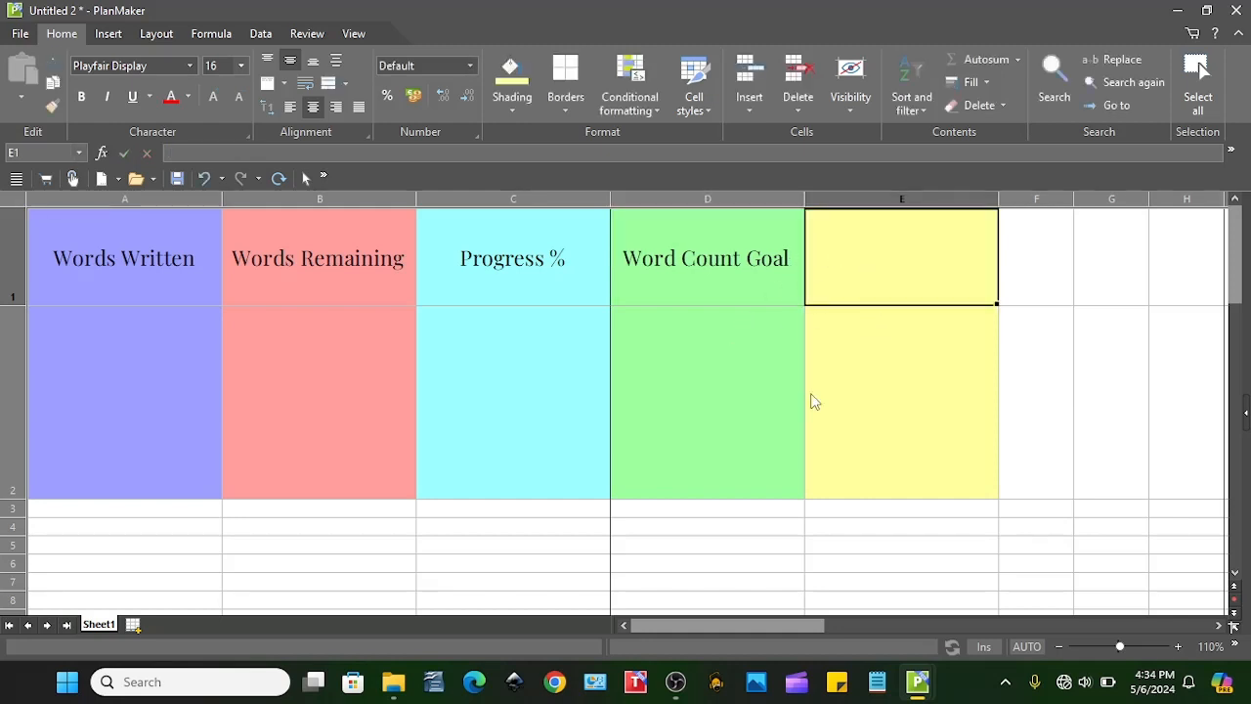
pyautogui.write('Days')
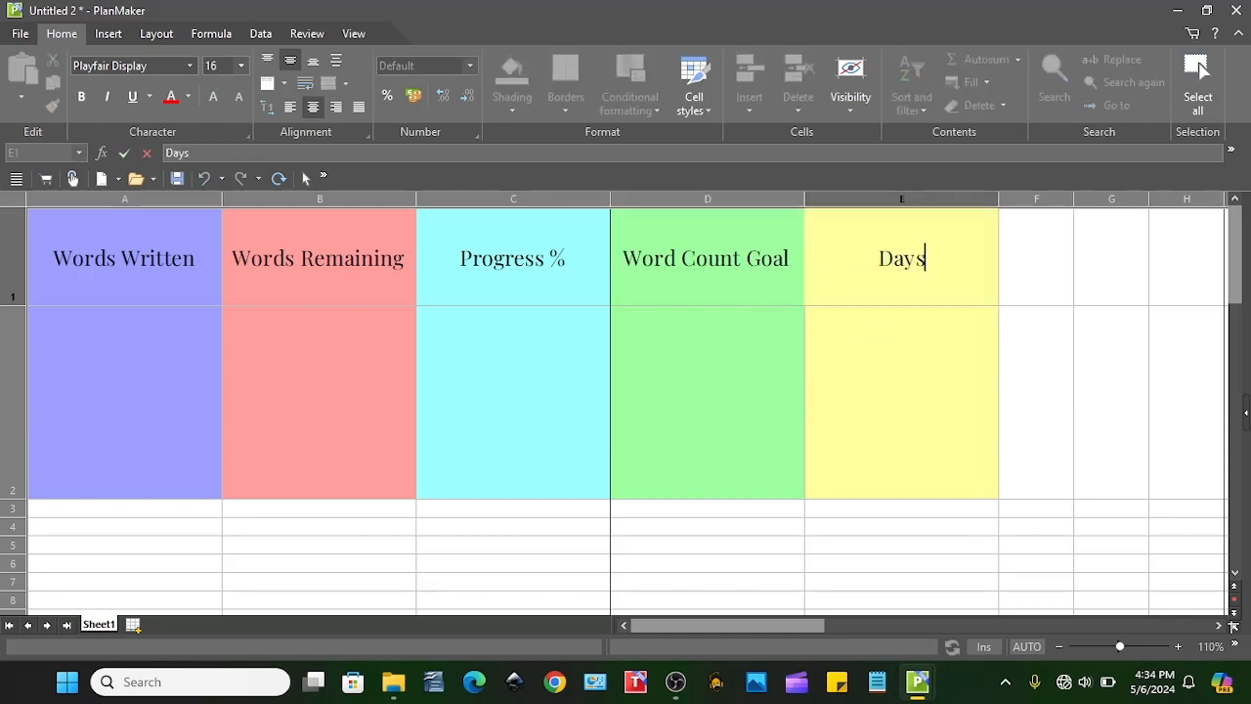
pyautogui.write(' Remaining')
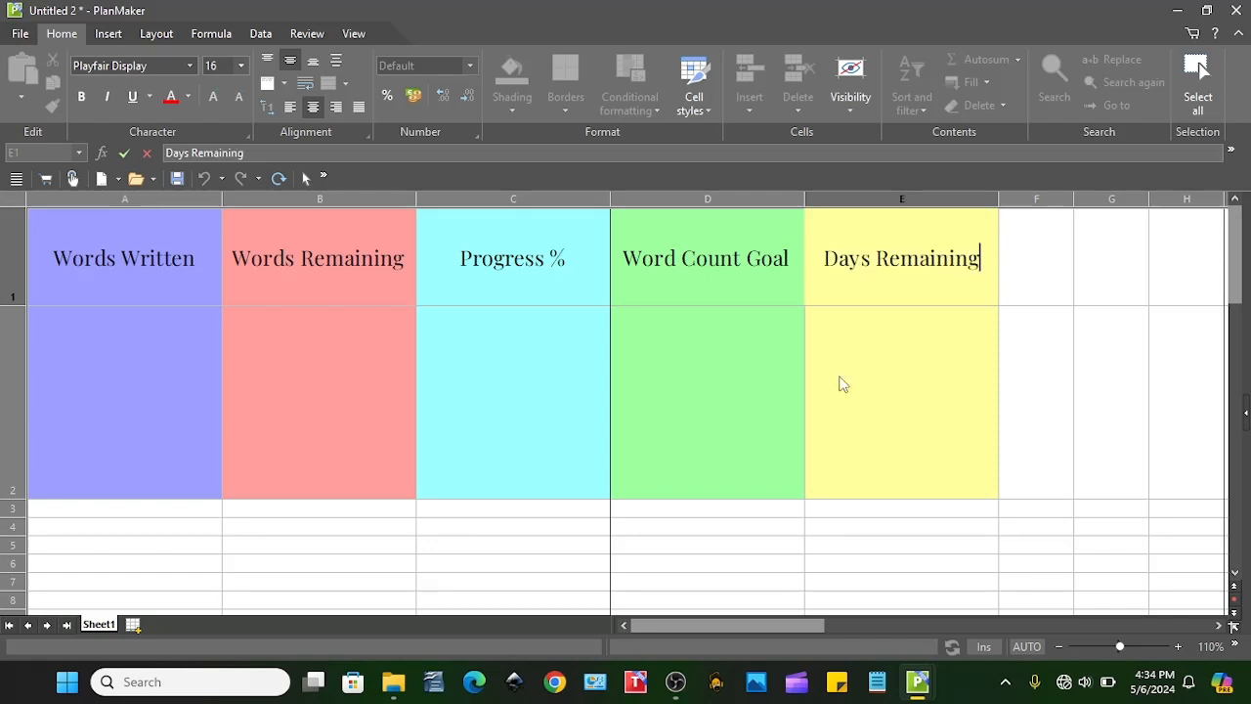
pyautogui.click(778, 337)
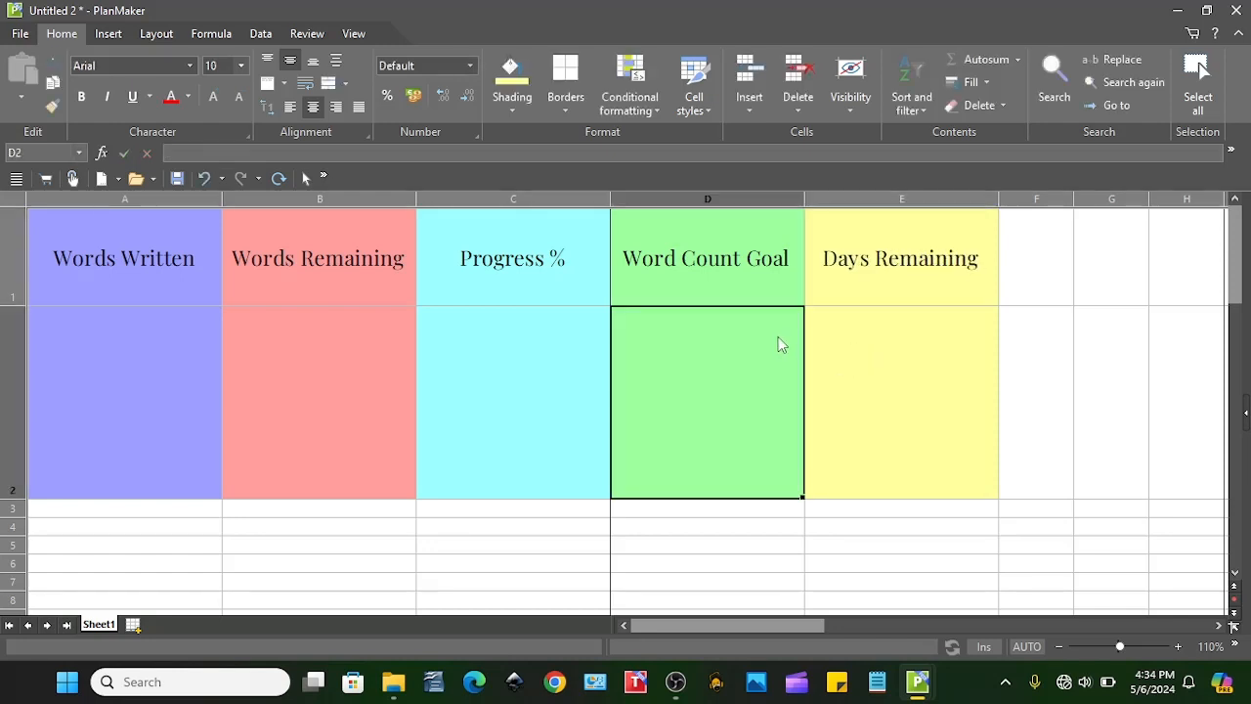
# Step: Format cells A2:E2 in Merienda at size 16, centred vertically
pyautogui.scroll(1, 778, 336)
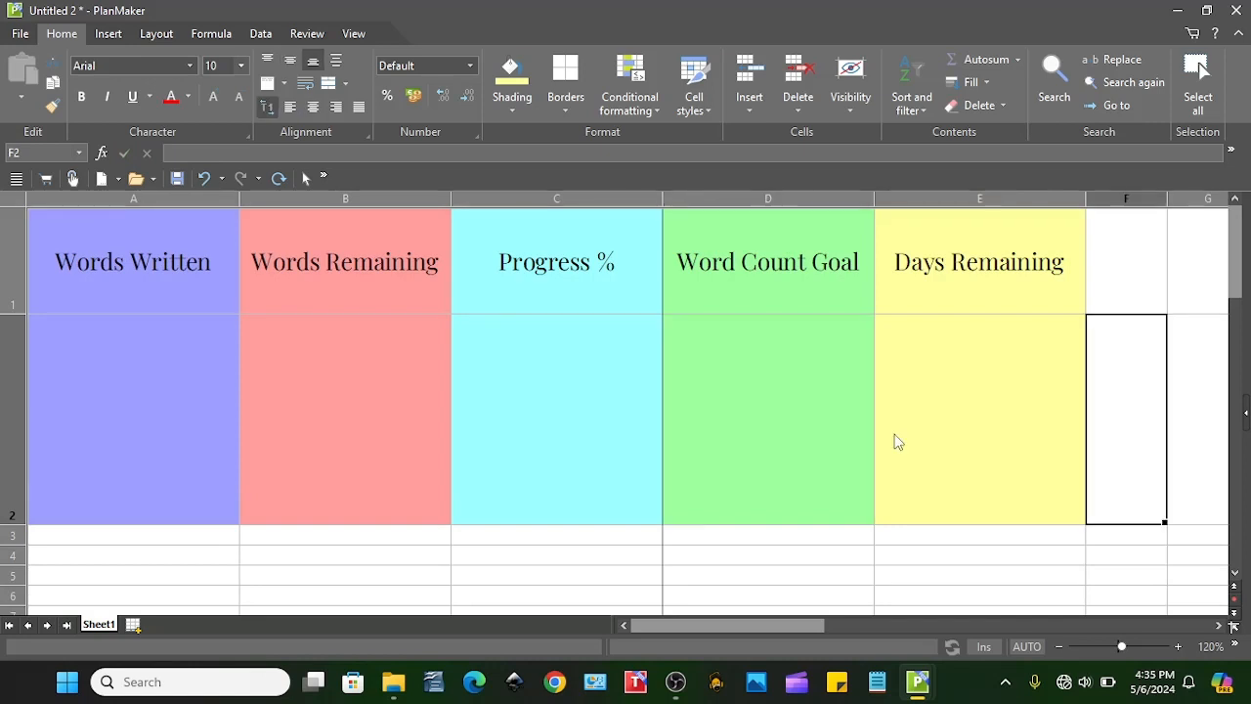
pyautogui.moveTo(913, 405); pyautogui.dragTo(223, 424)
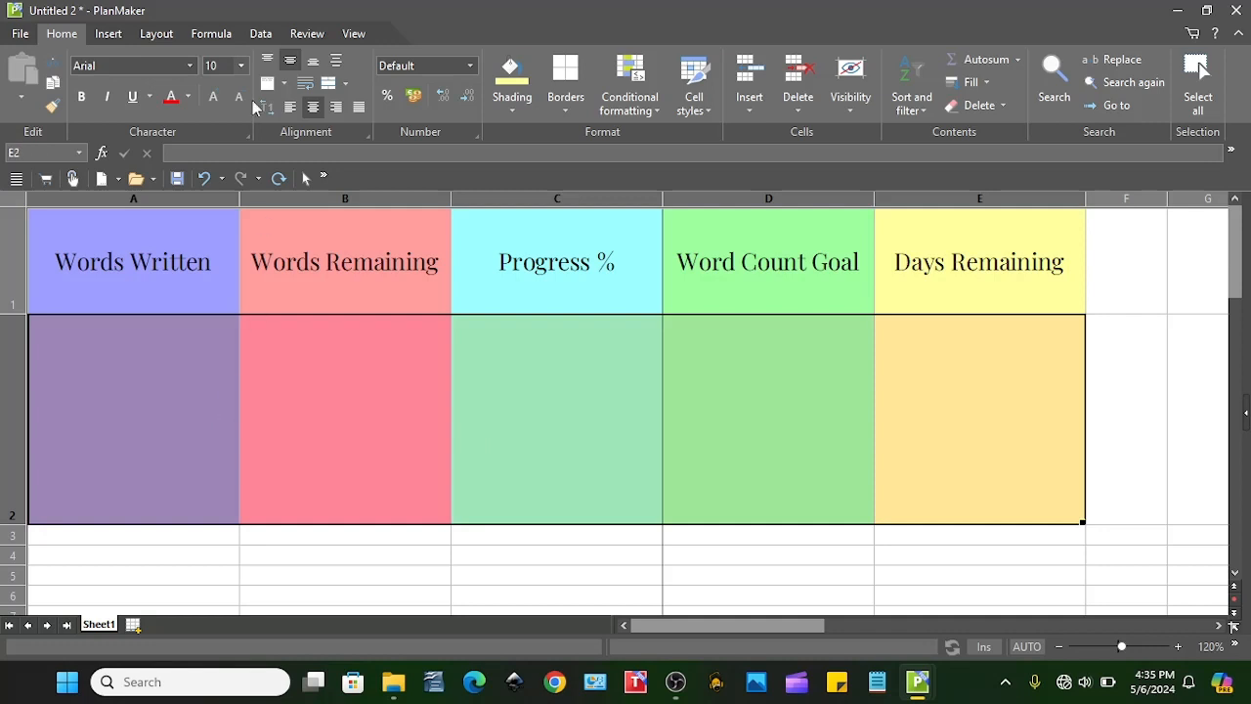
pyautogui.click(189, 65)
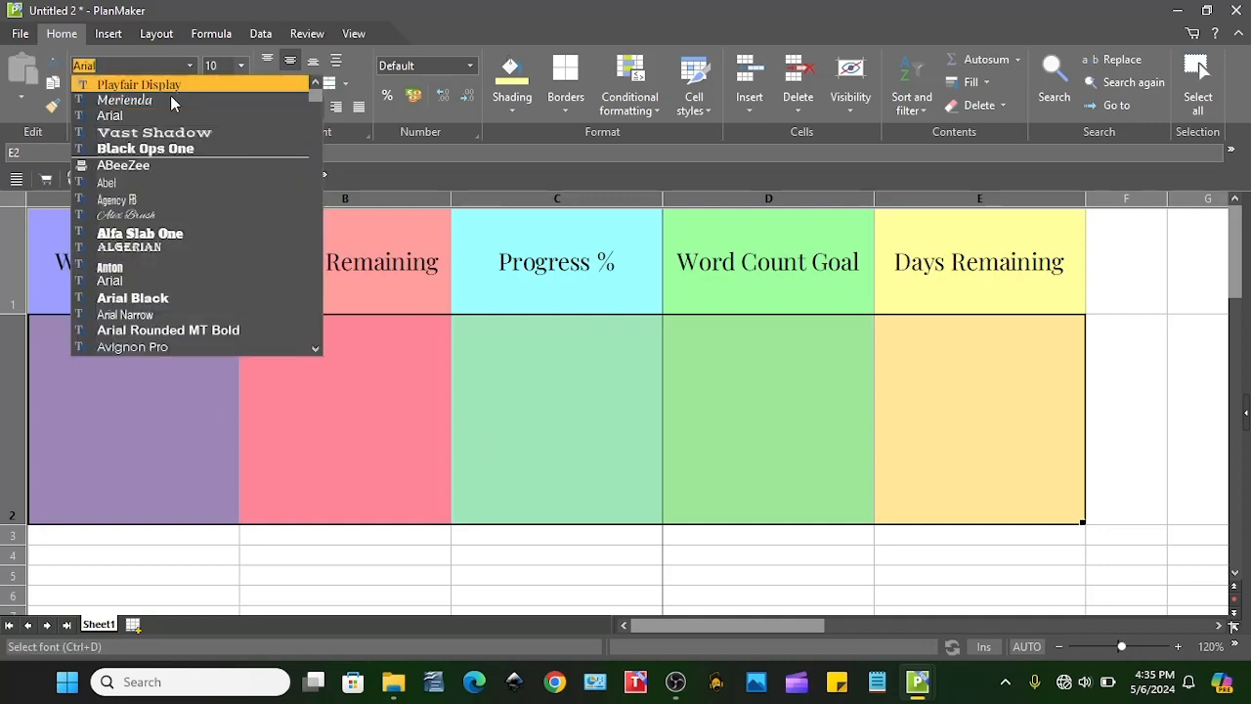
pyautogui.click(170, 97)
pyautogui.click(221, 69)
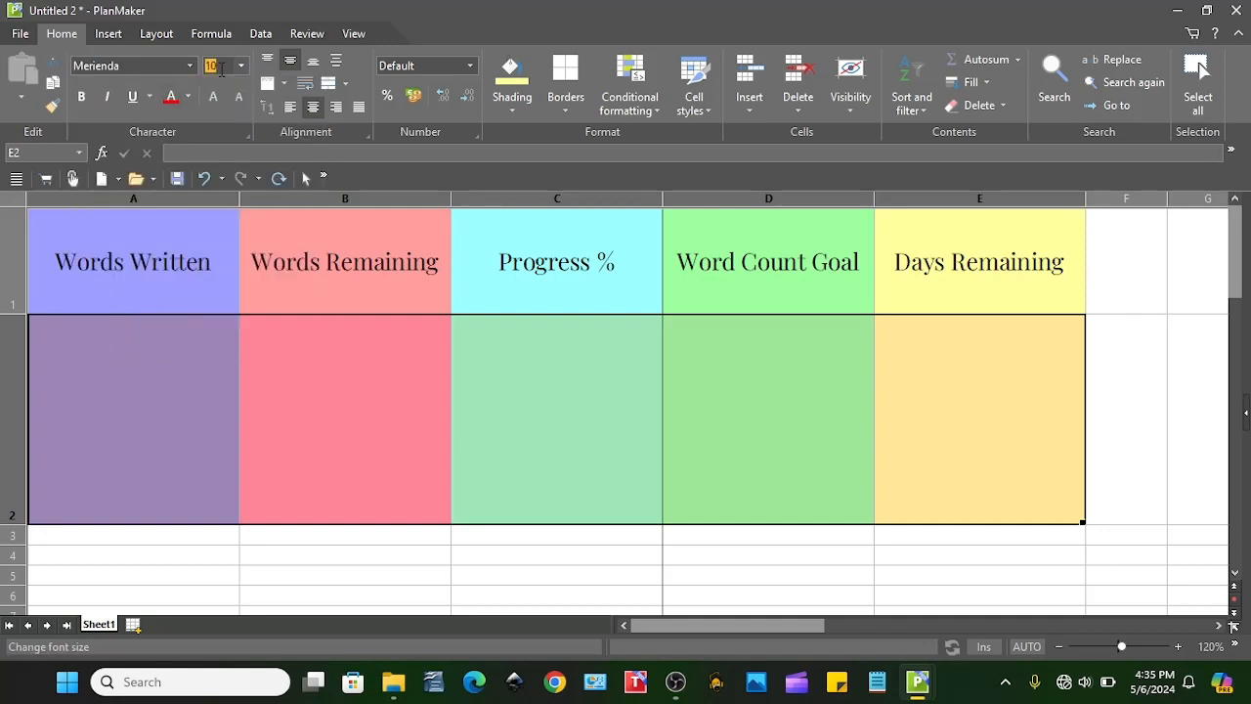
pyautogui.write('16')
pyautogui.press('Return')
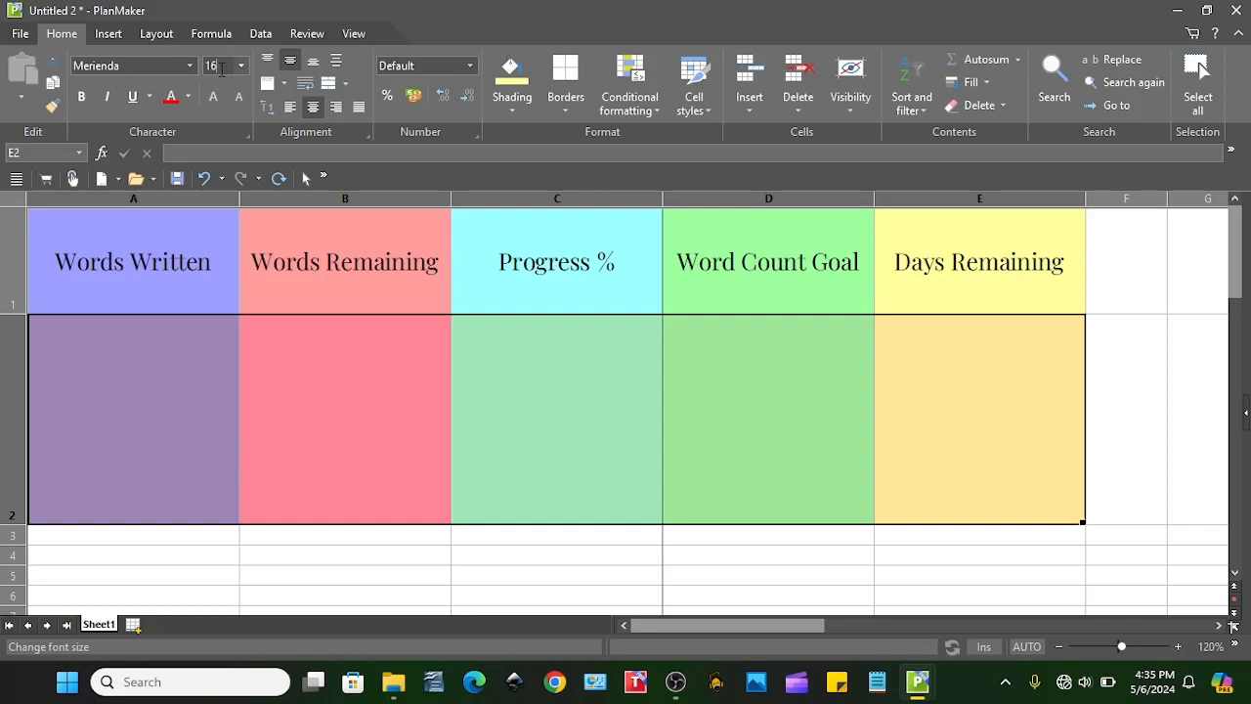
pyautogui.click(292, 63)
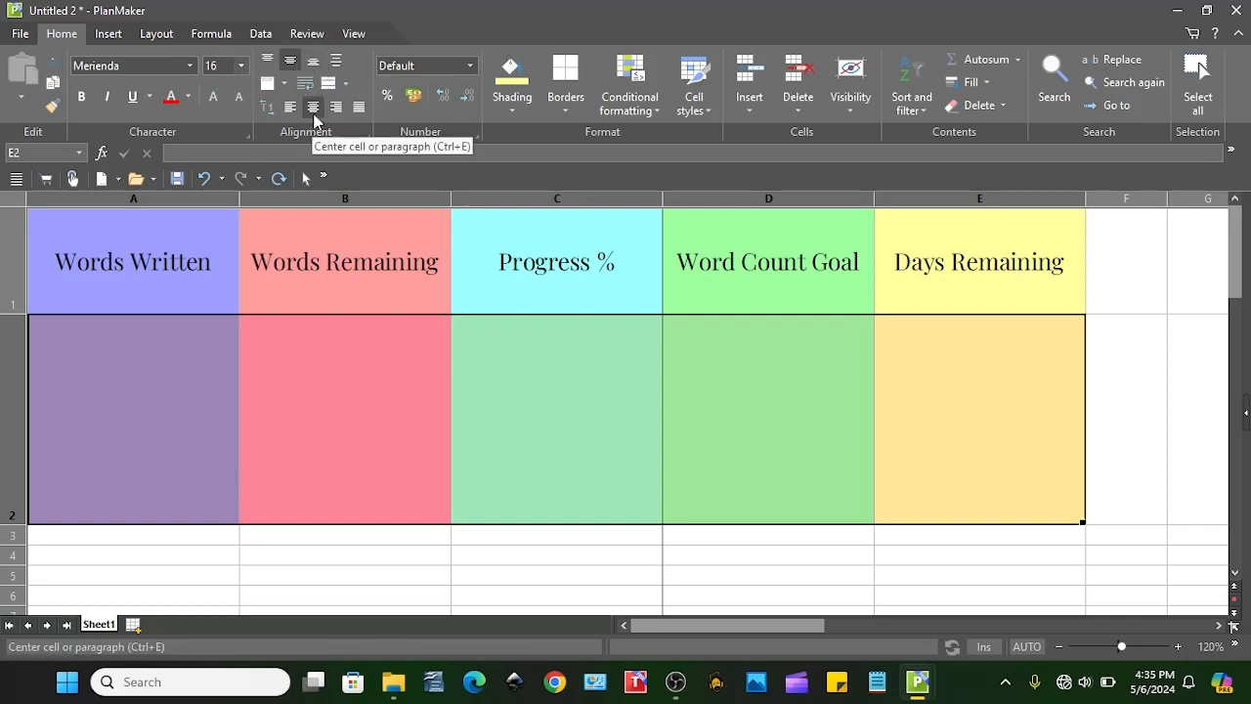
pyautogui.press('Right')
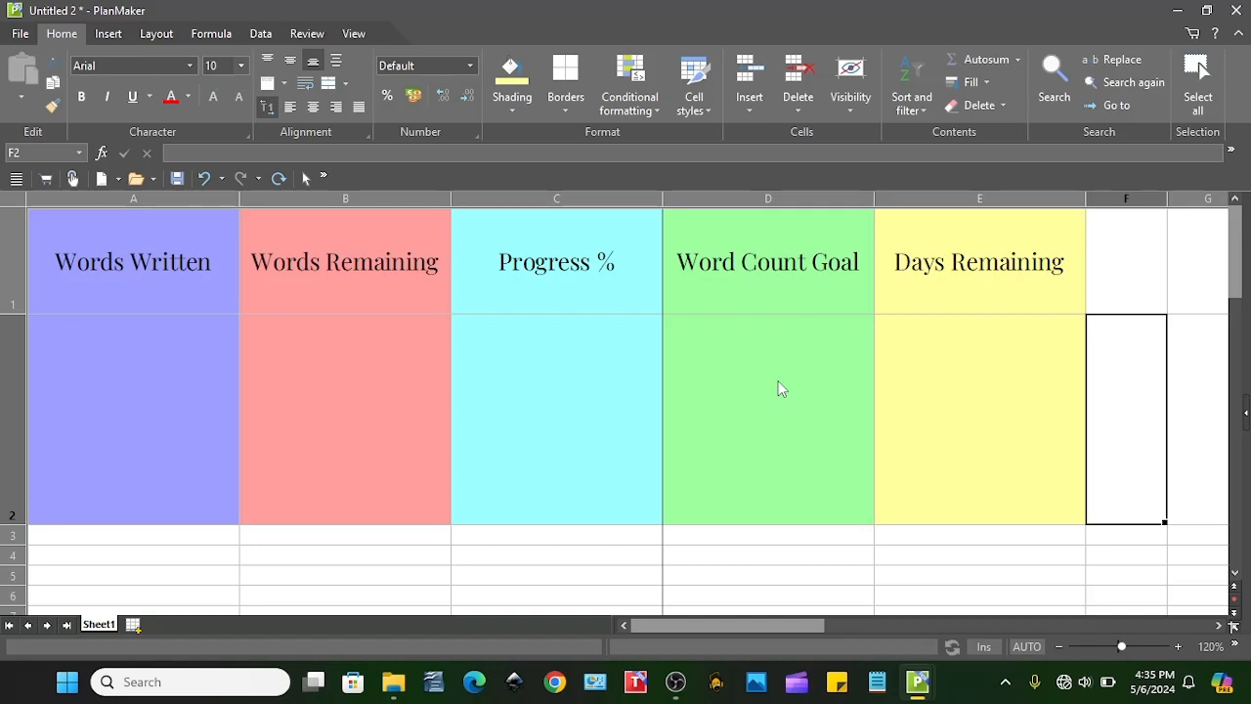
# Step: Enter 1000 as the word count goal in D2 and 500 as the words written in A2
pyautogui.click(778, 387)
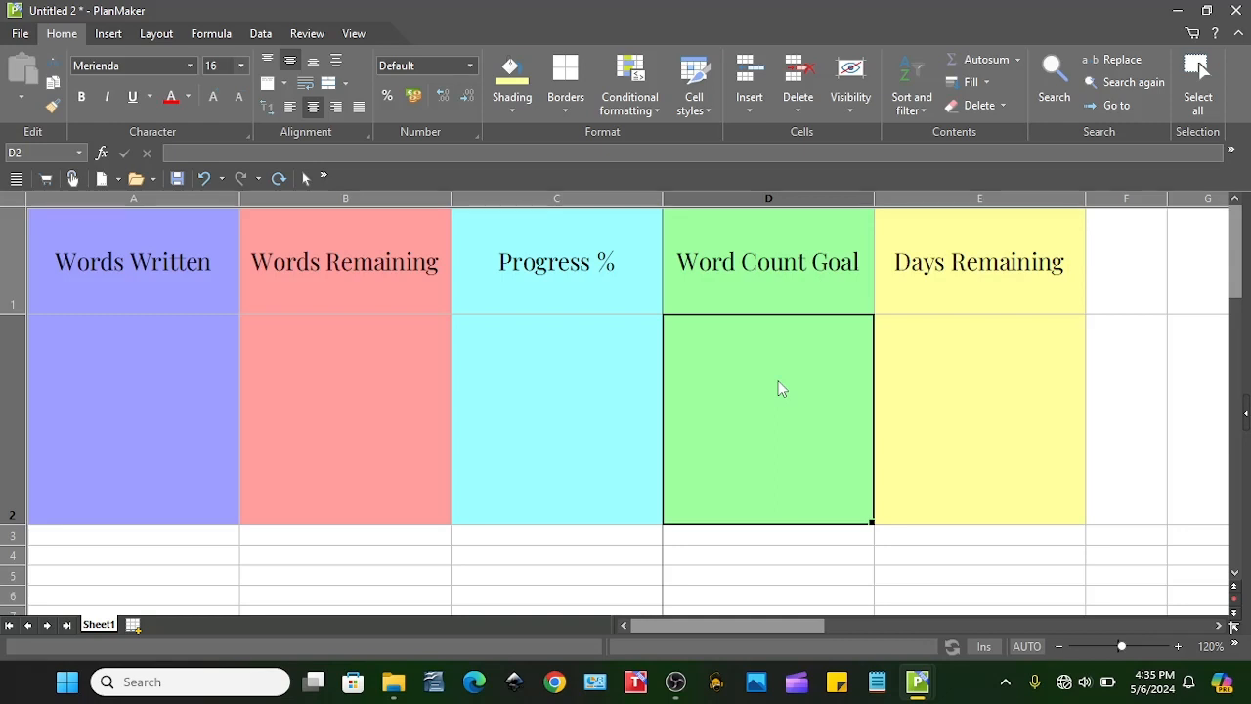
pyautogui.write('1000')
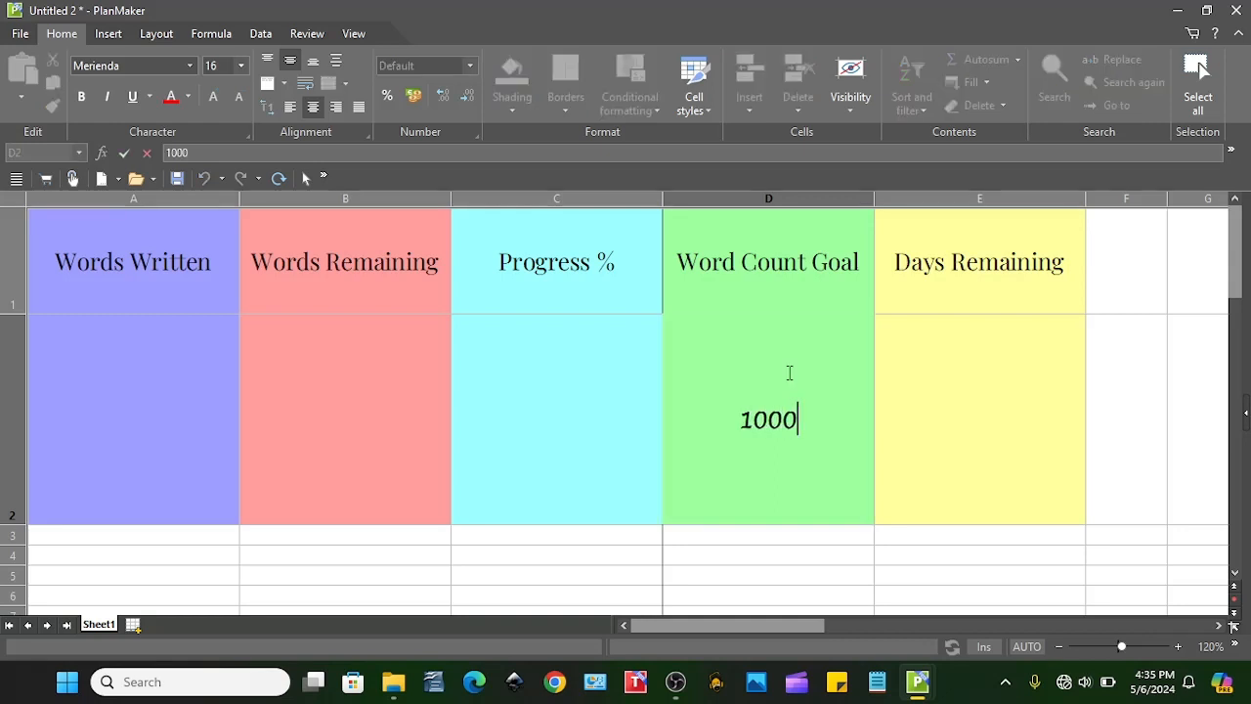
pyautogui.click(934, 350)
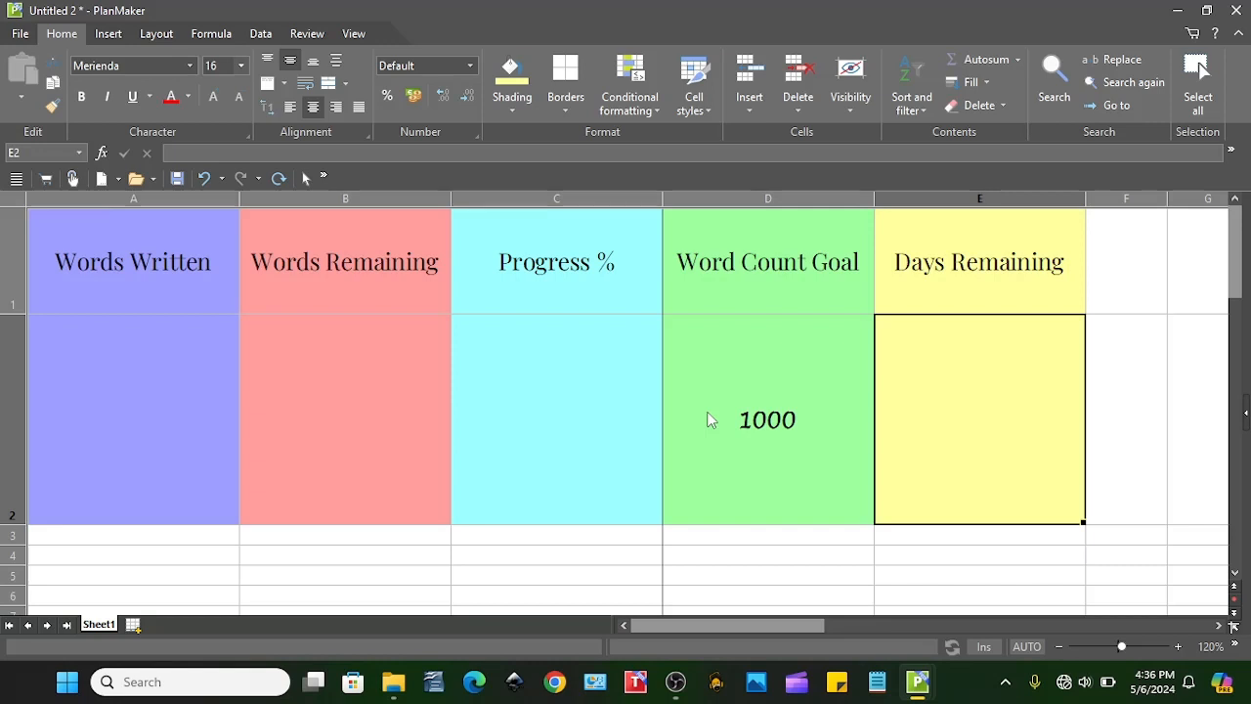
pyautogui.doubleClick(187, 399)
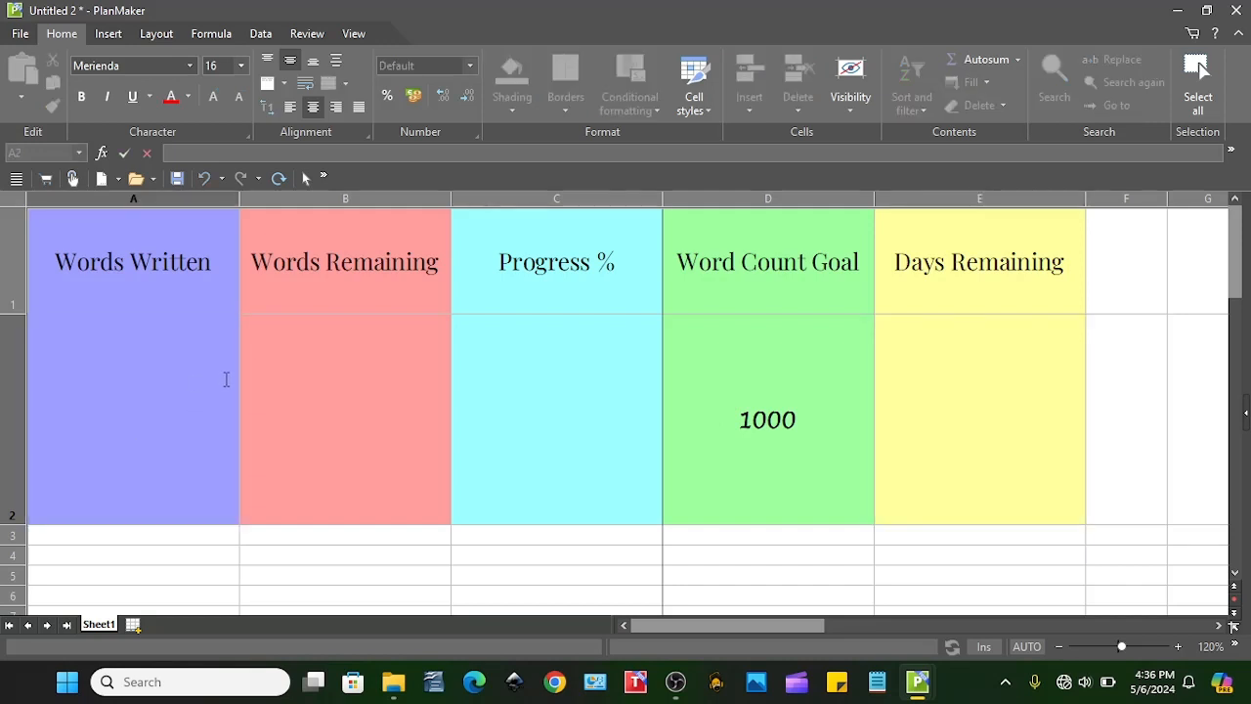
pyautogui.write('500')
pyautogui.click(395, 348)
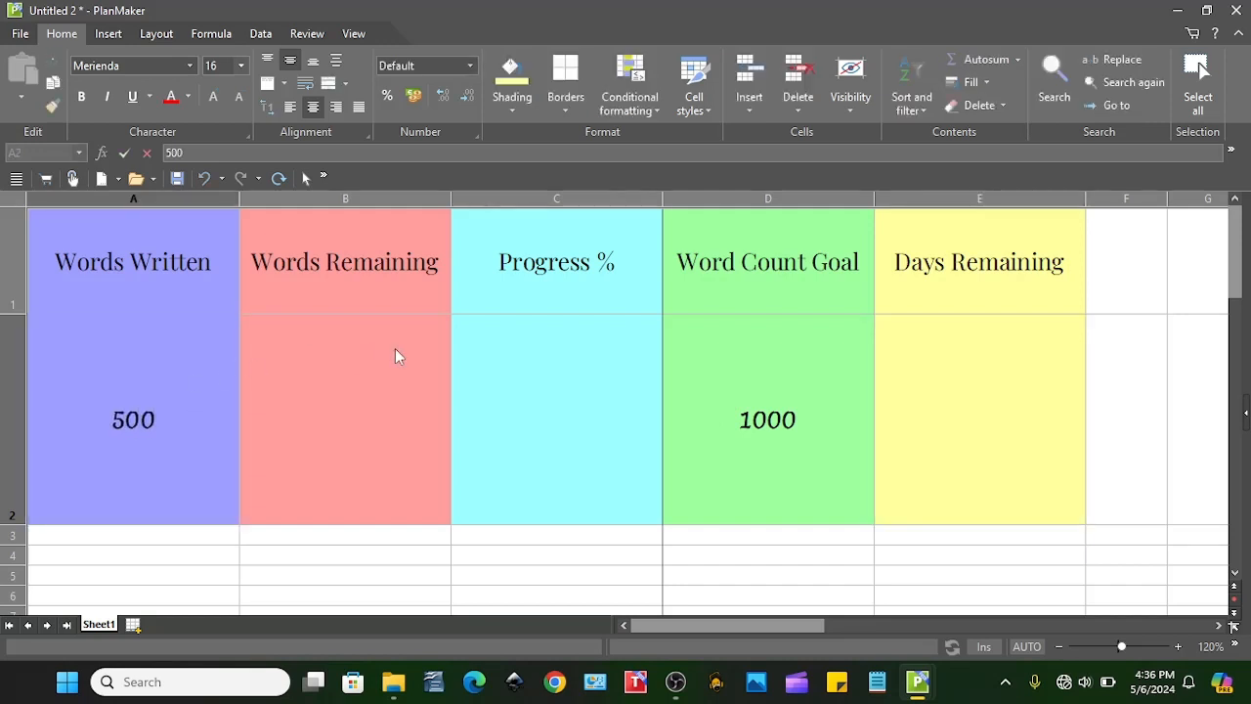
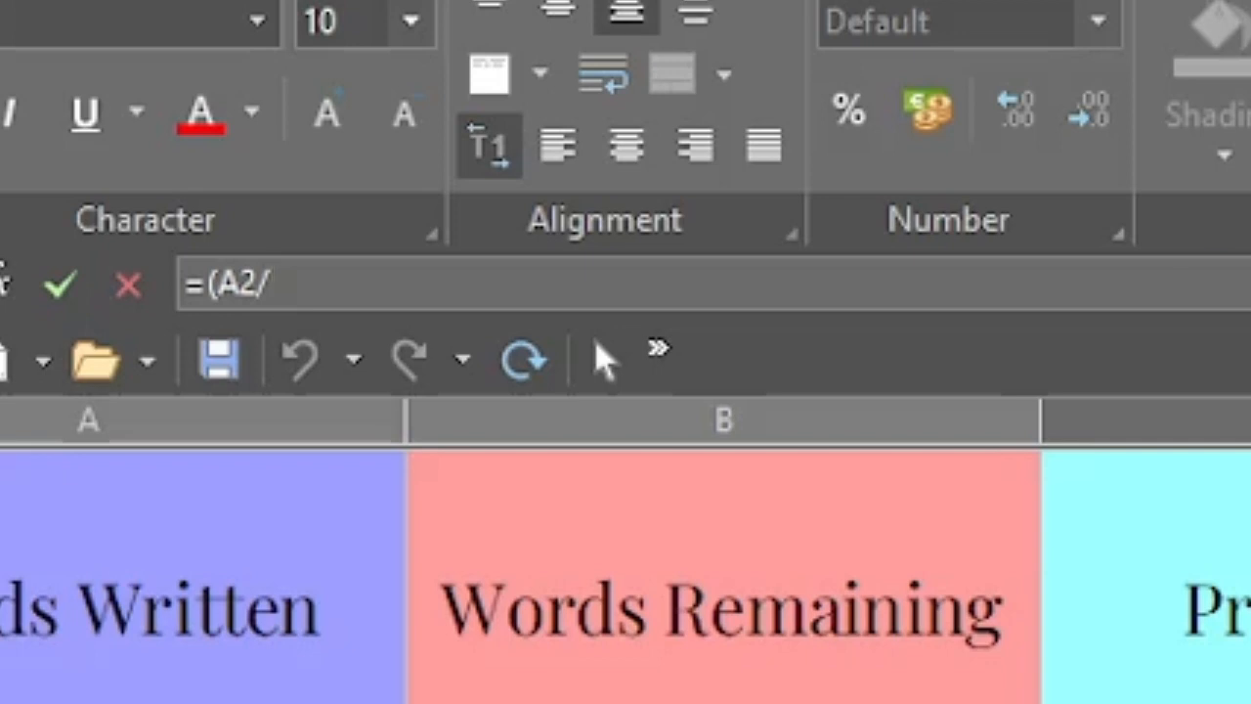
# Step: Complete the progress percentage formula =(A2/D2%) in cell C3
pyautogui.write('D2')
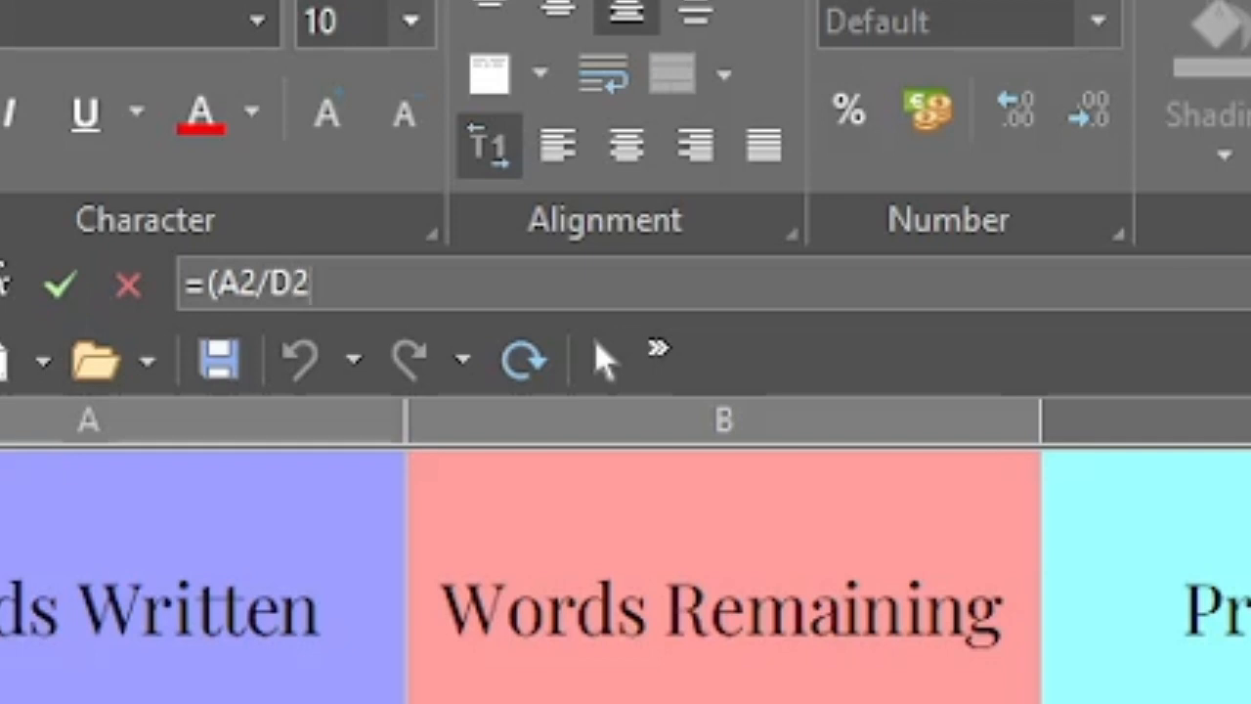
pyautogui.write('%)')
pyautogui.press('Return')
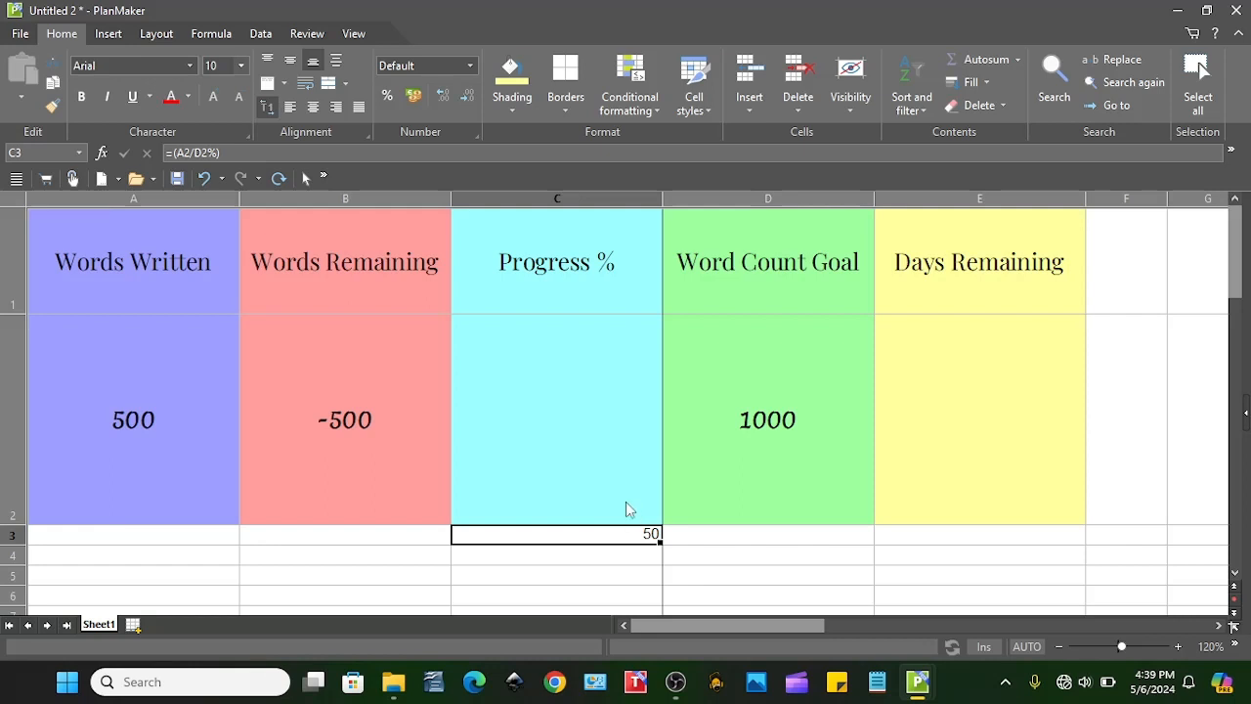
# Step: Review the progress formula in C3 against the words written in A2 and the word count goal in D2
pyautogui.click(154, 414)
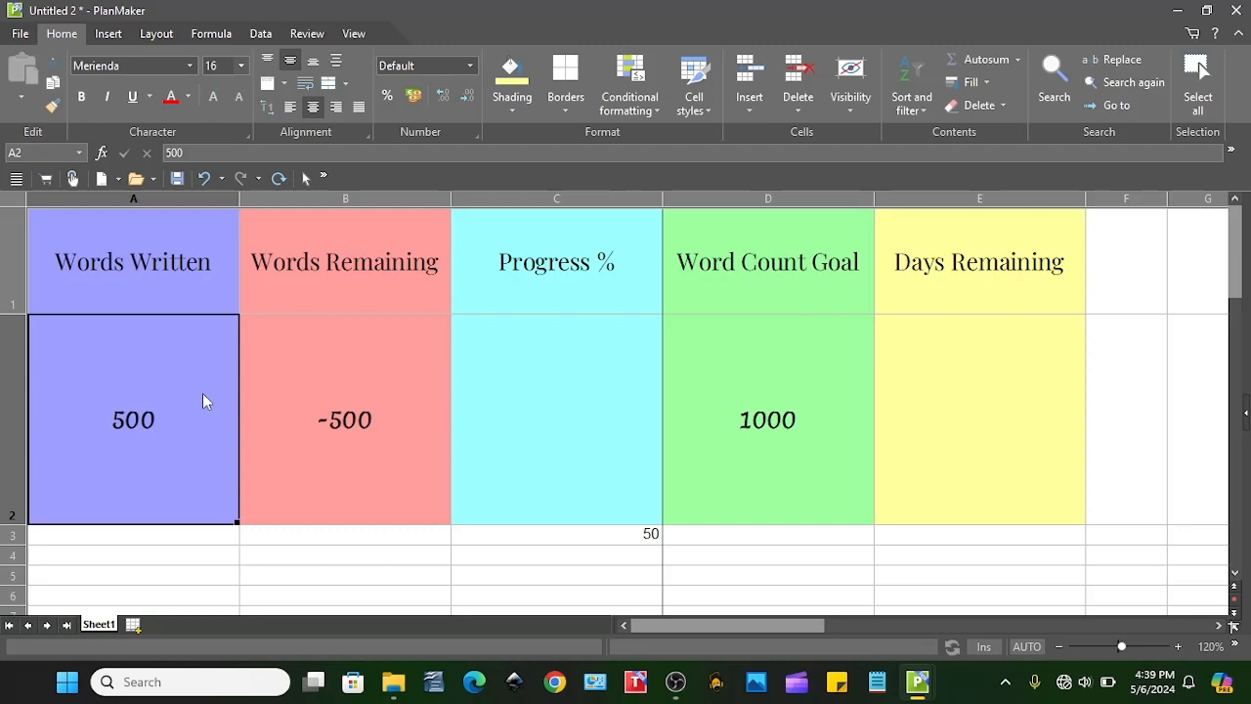
pyautogui.click(534, 425)
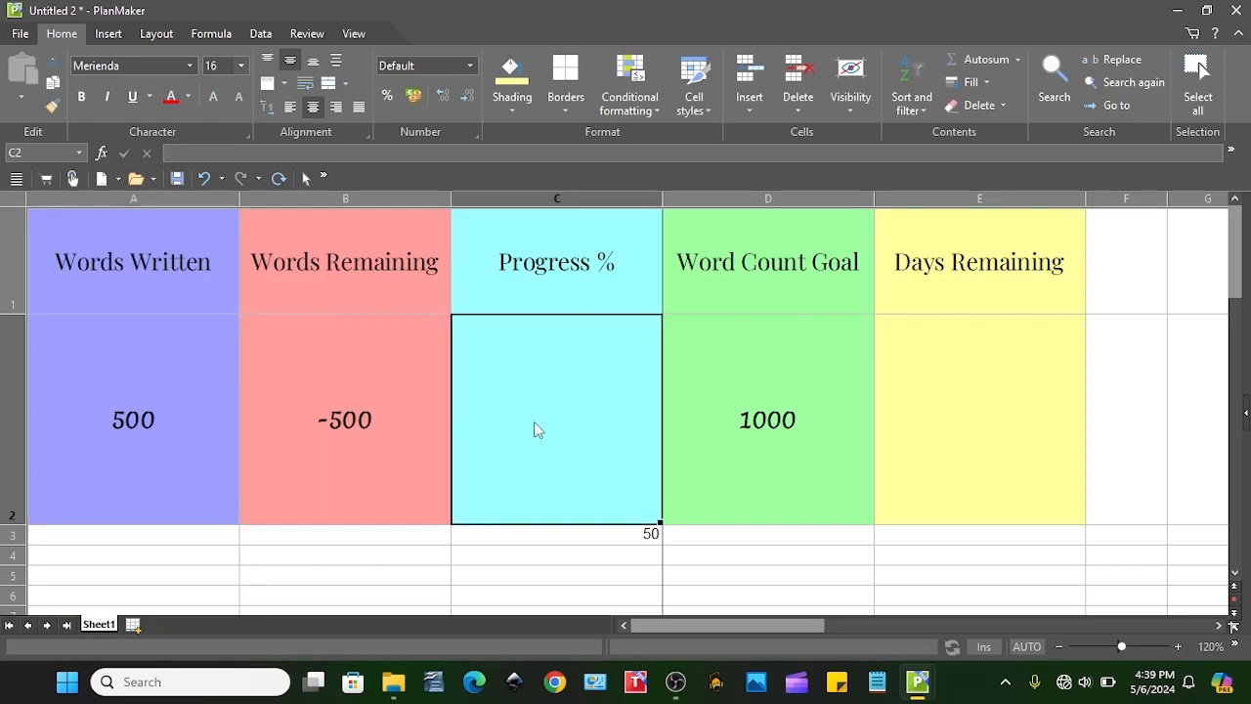
pyautogui.click(648, 534)
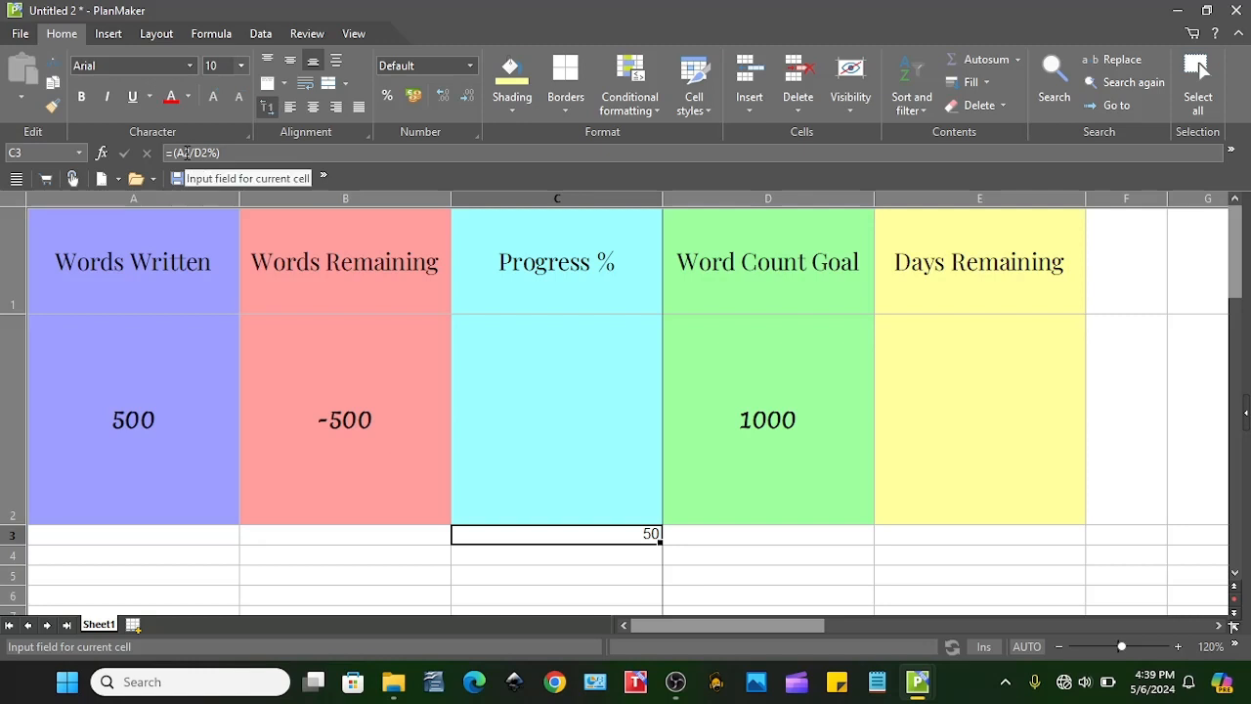
pyautogui.moveTo(161, 259)
pyautogui.mouseDown()
pyautogui.moveTo(185, 438)
pyautogui.moveTo(157, 413)
pyautogui.mouseUp()
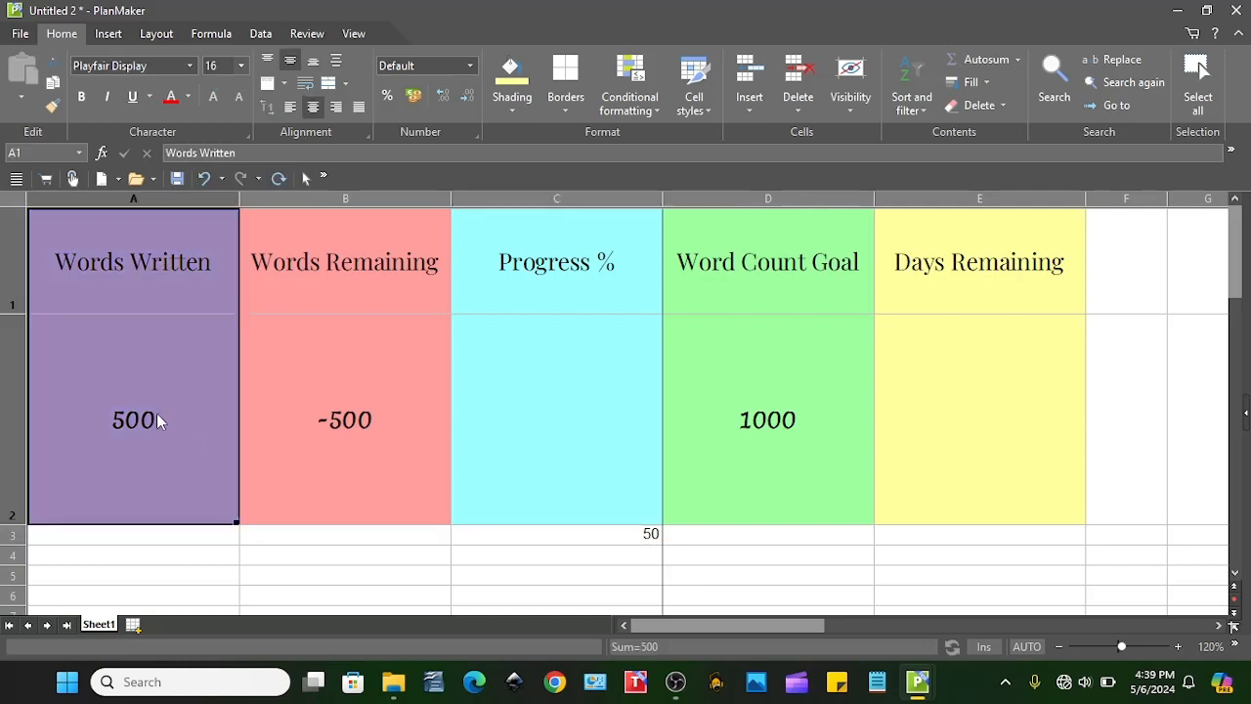
pyautogui.click(111, 350)
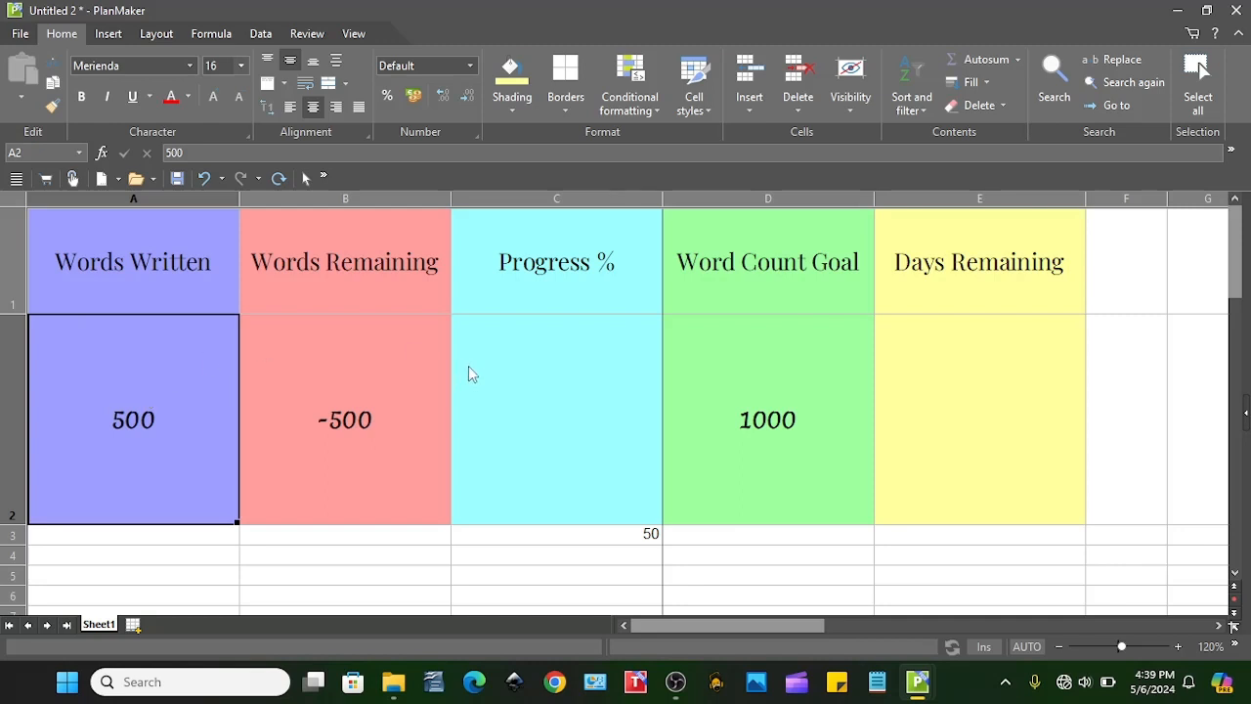
pyautogui.click(752, 393)
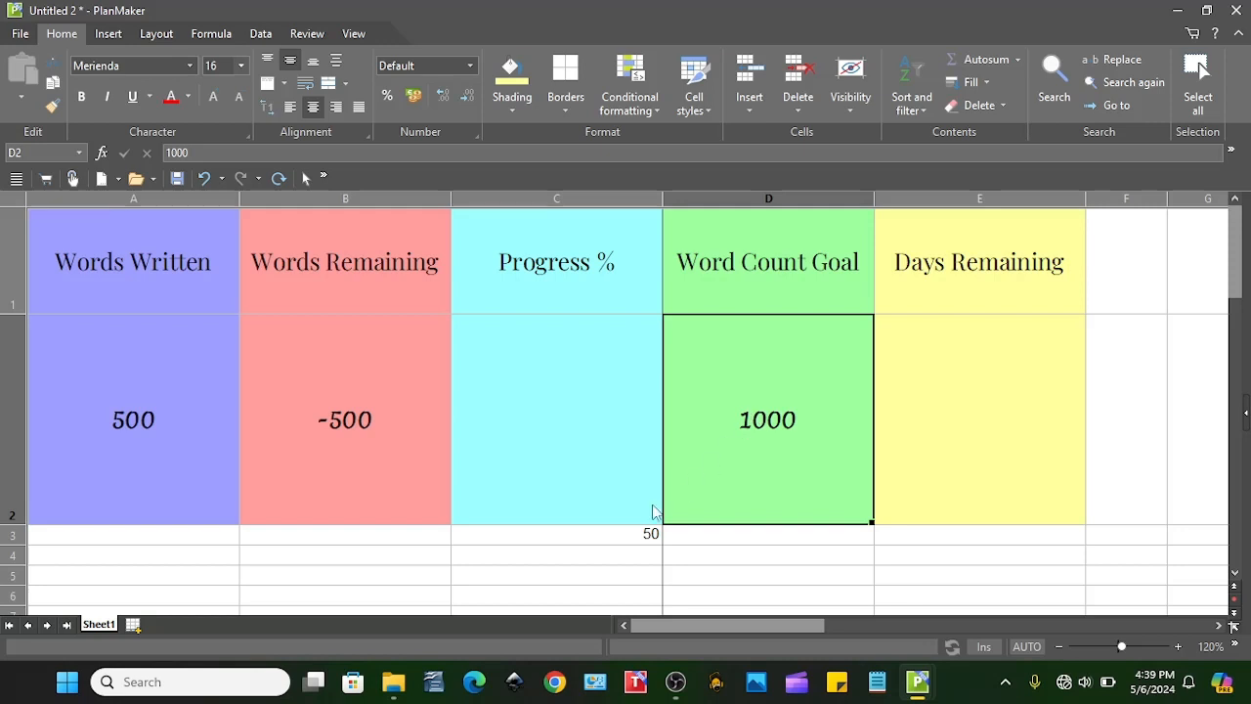
pyautogui.click(640, 535)
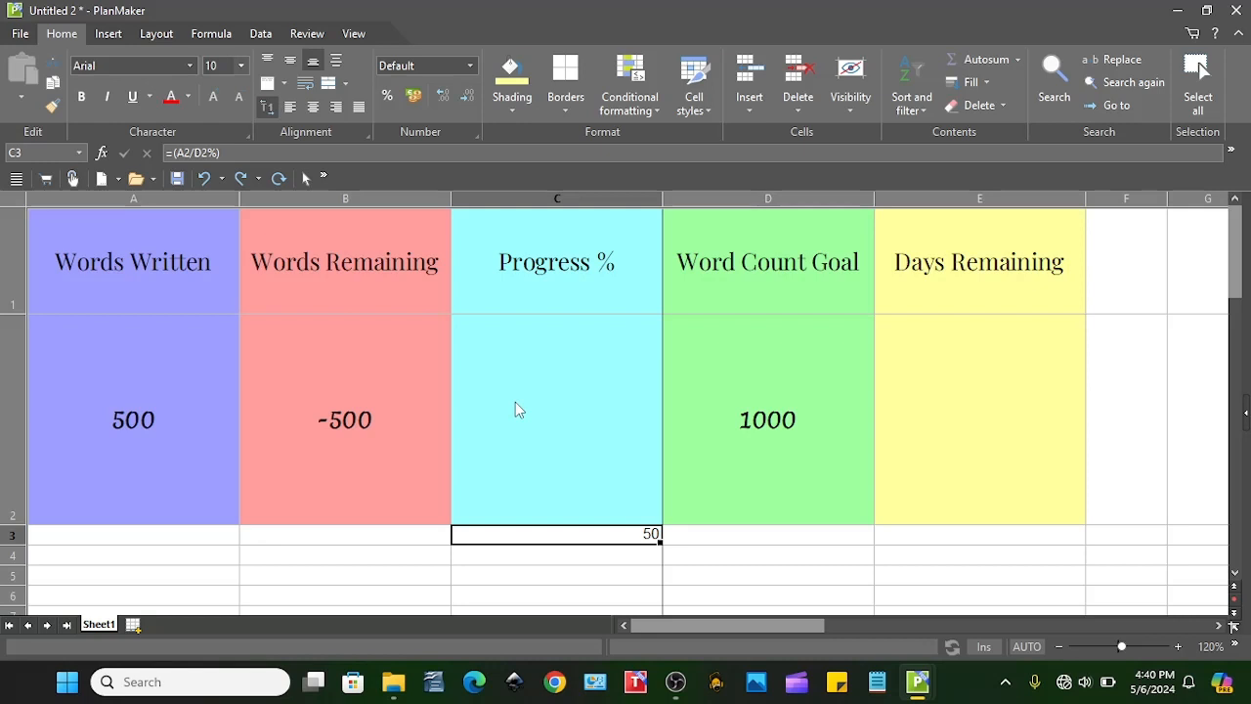
# Step: Test the progress formula by setting the word count goal in D2 to 1235
pyautogui.doubleClick(700, 404)
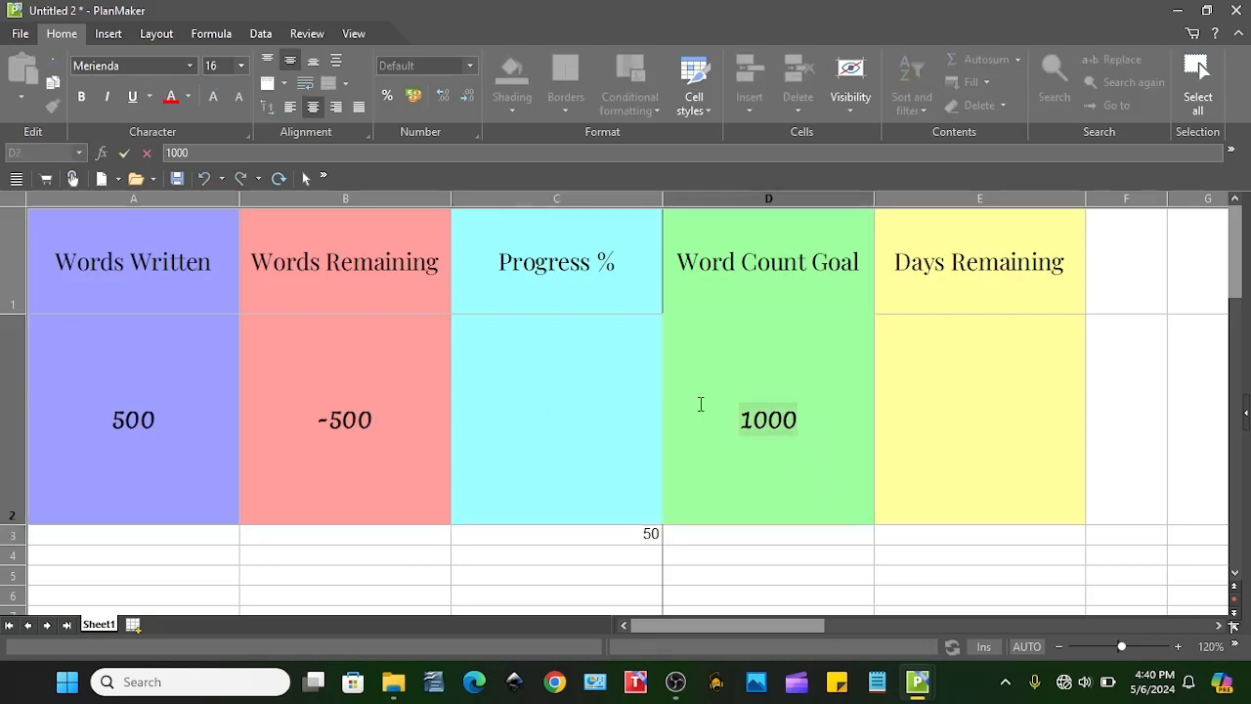
pyautogui.write('1235')
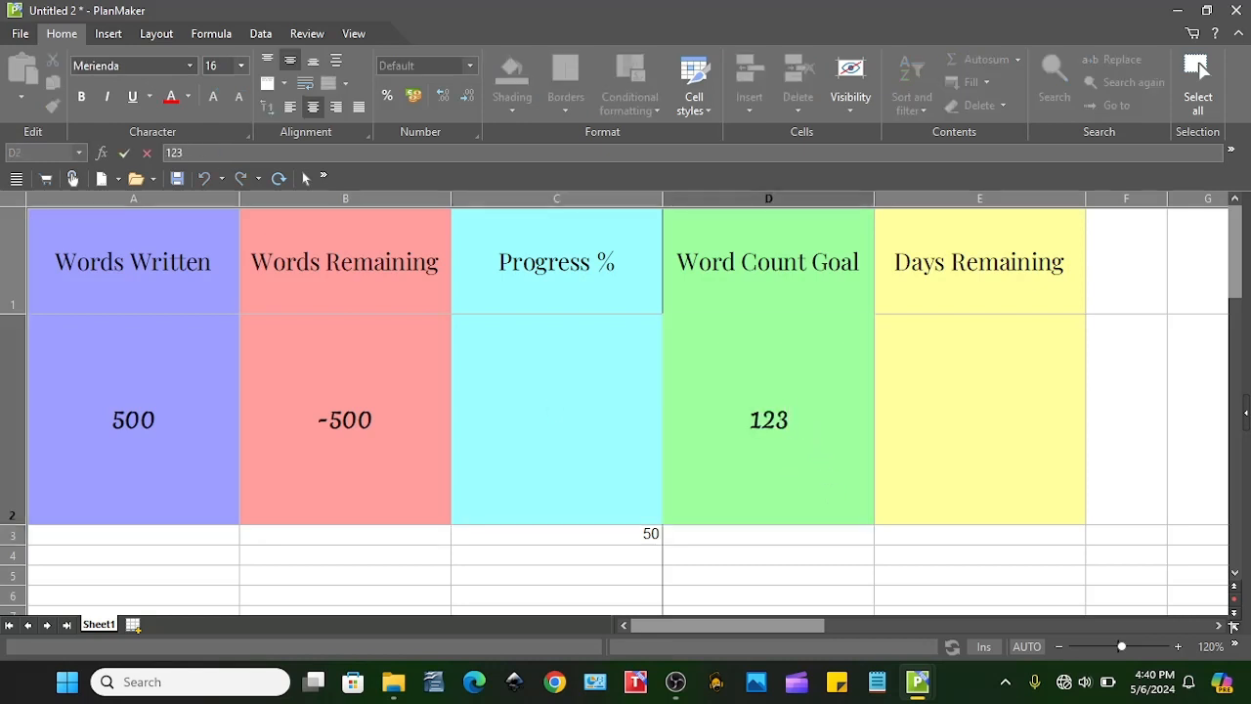
pyautogui.press('Return')
pyautogui.click(604, 540)
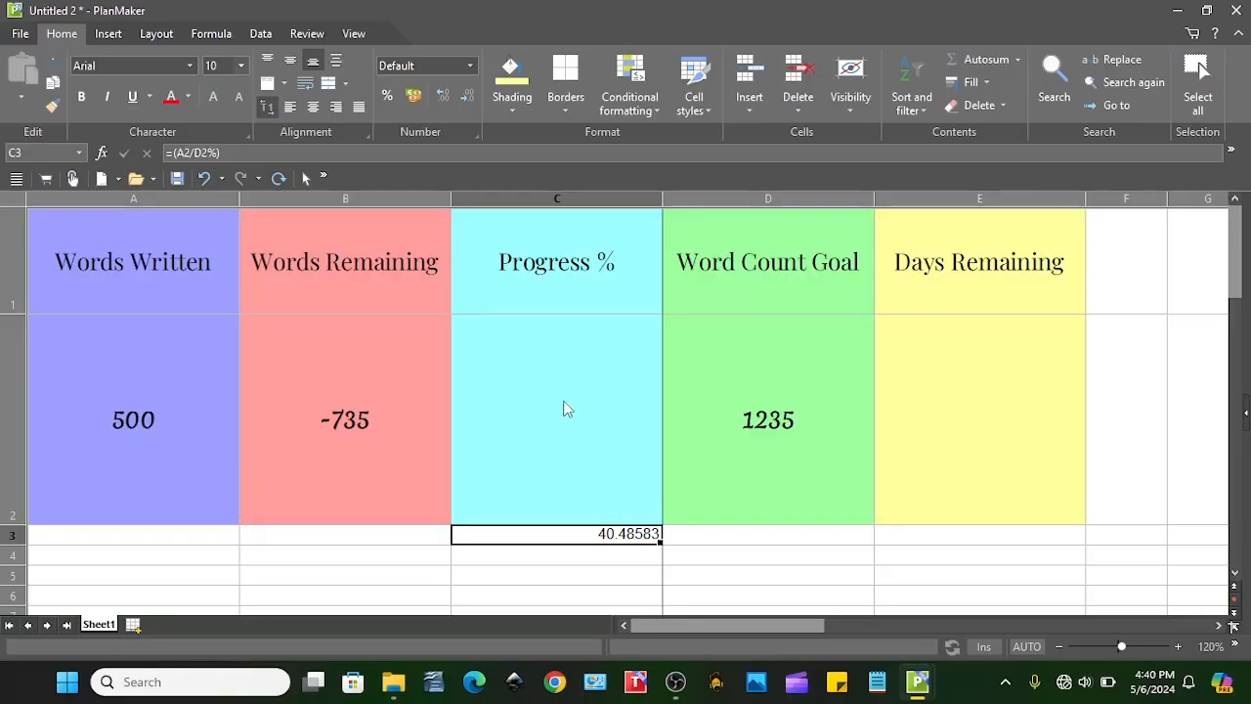
# Step: Enter the formula =ROUNDUP(C3,0) in cell C2 to round the progress percentage up to a whole number
pyautogui.click(573, 364)
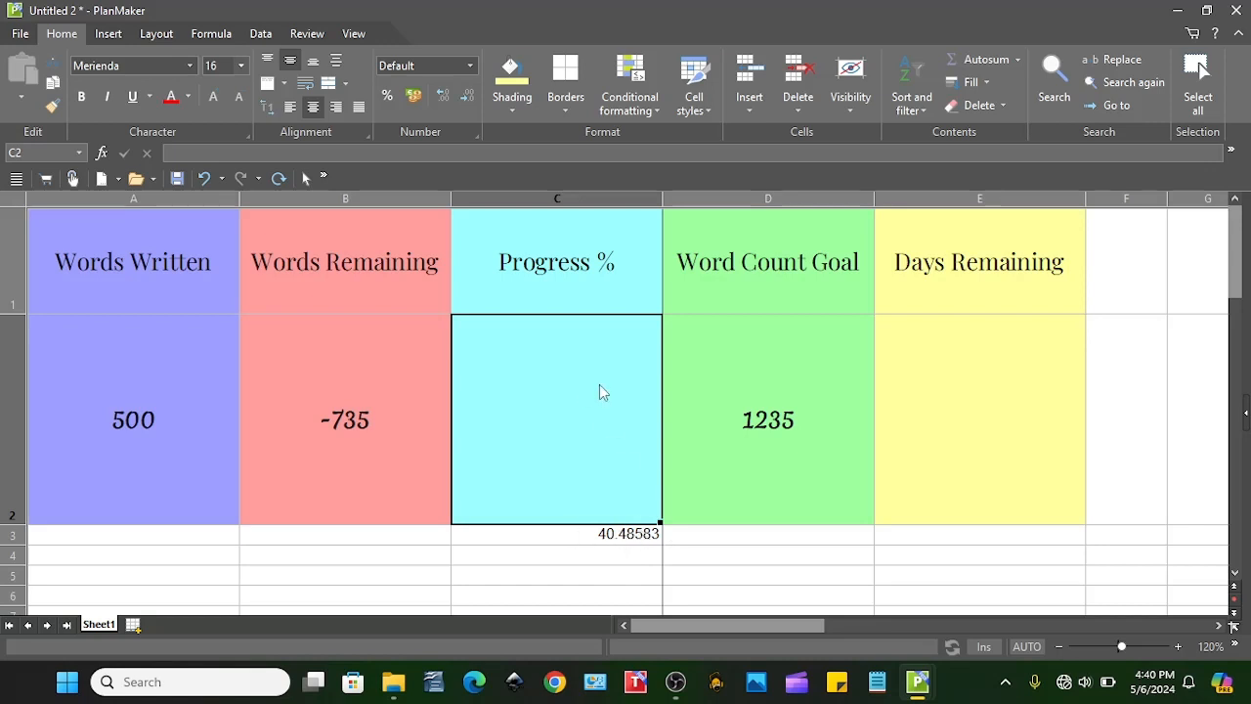
pyautogui.click(387, 155)
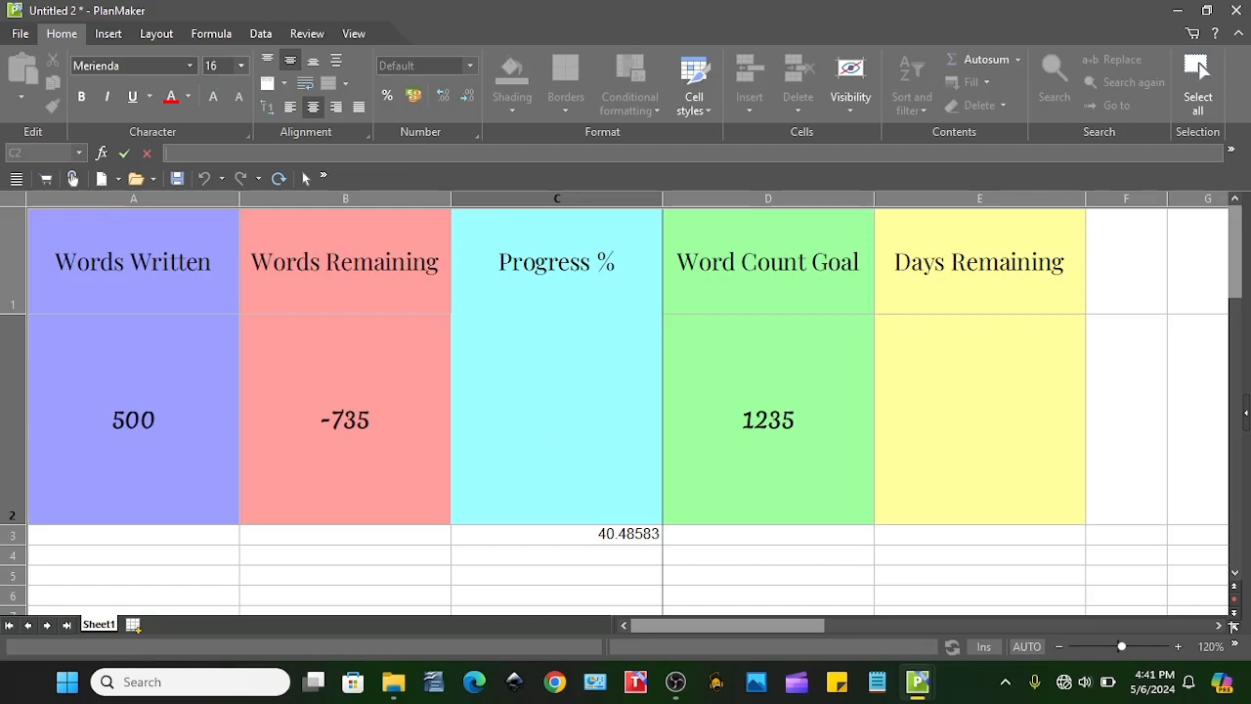
pyautogui.write('=')
pyautogui.write('ROUNDUP')
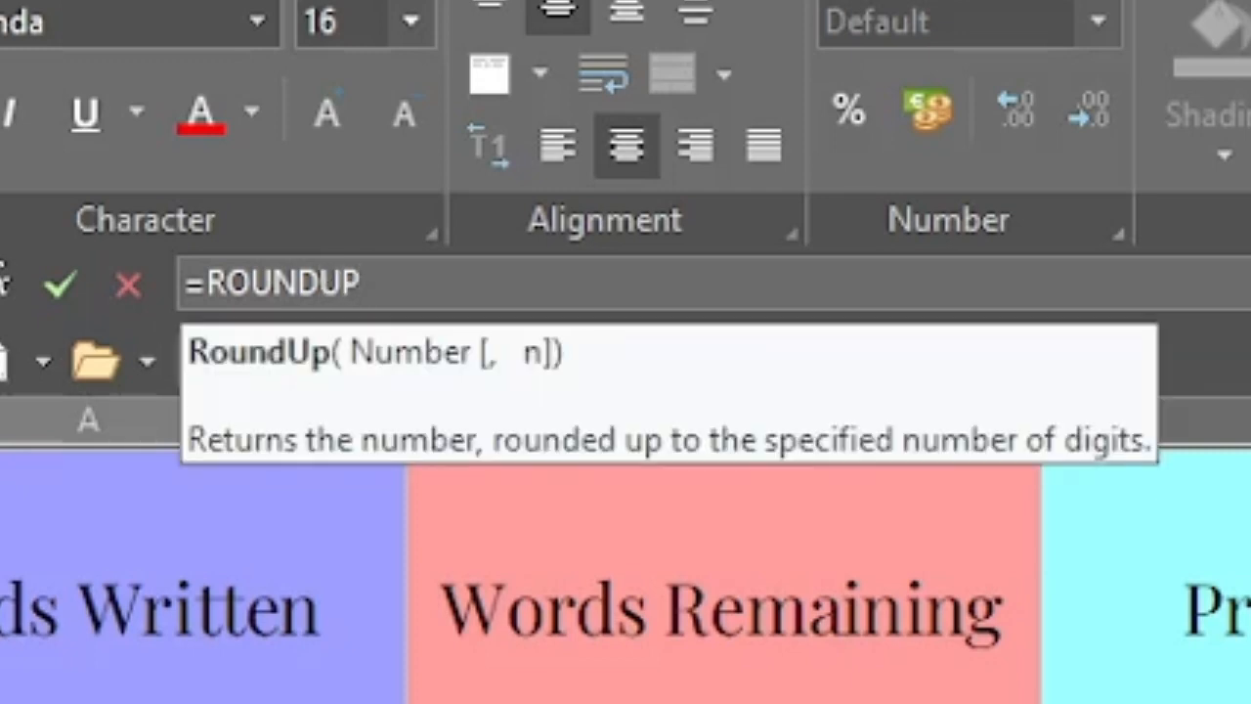
pyautogui.write('(')
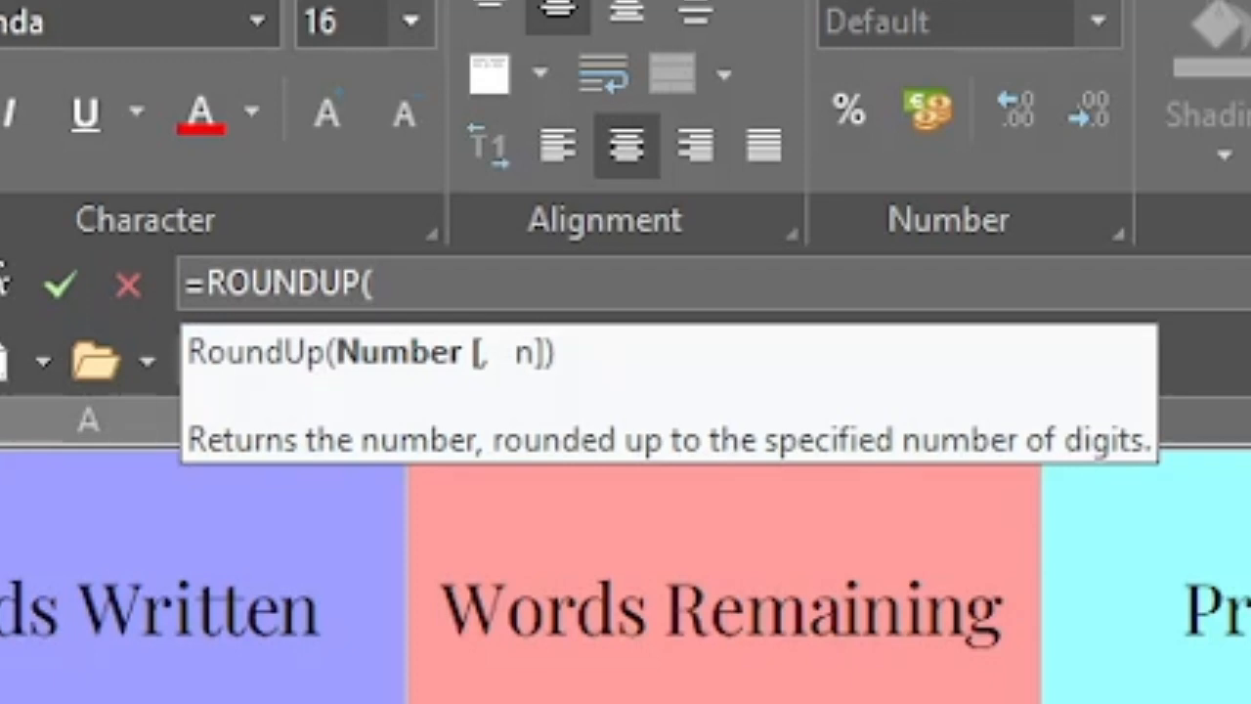
pyautogui.write('c')
pyautogui.press('BackSpace')
pyautogui.write('C3')
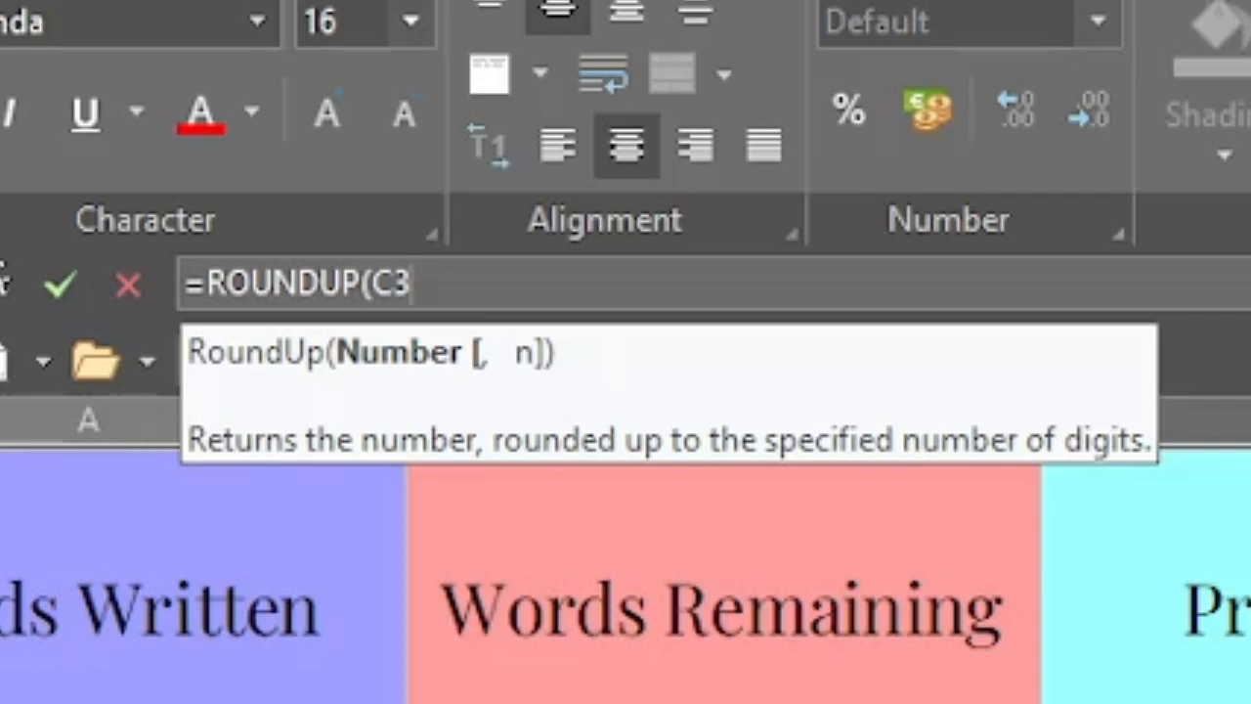
pyautogui.write(',0')
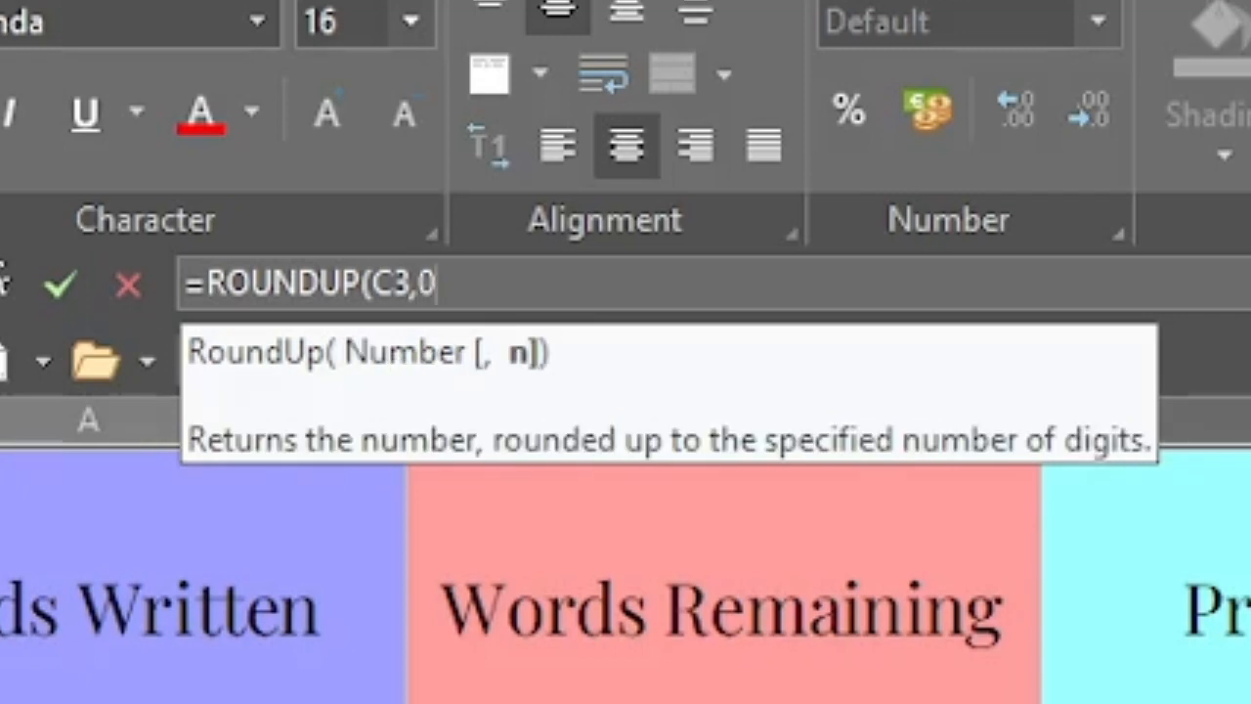
pyautogui.write(')')
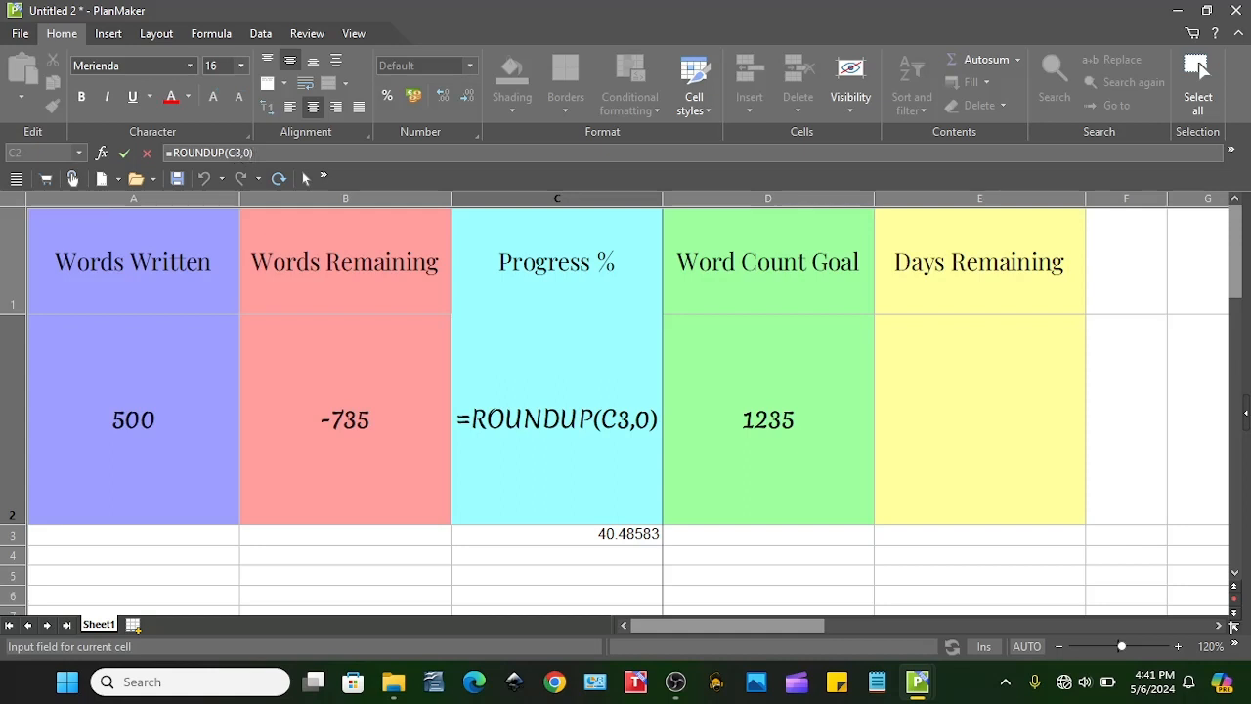
pyautogui.click(123, 153)
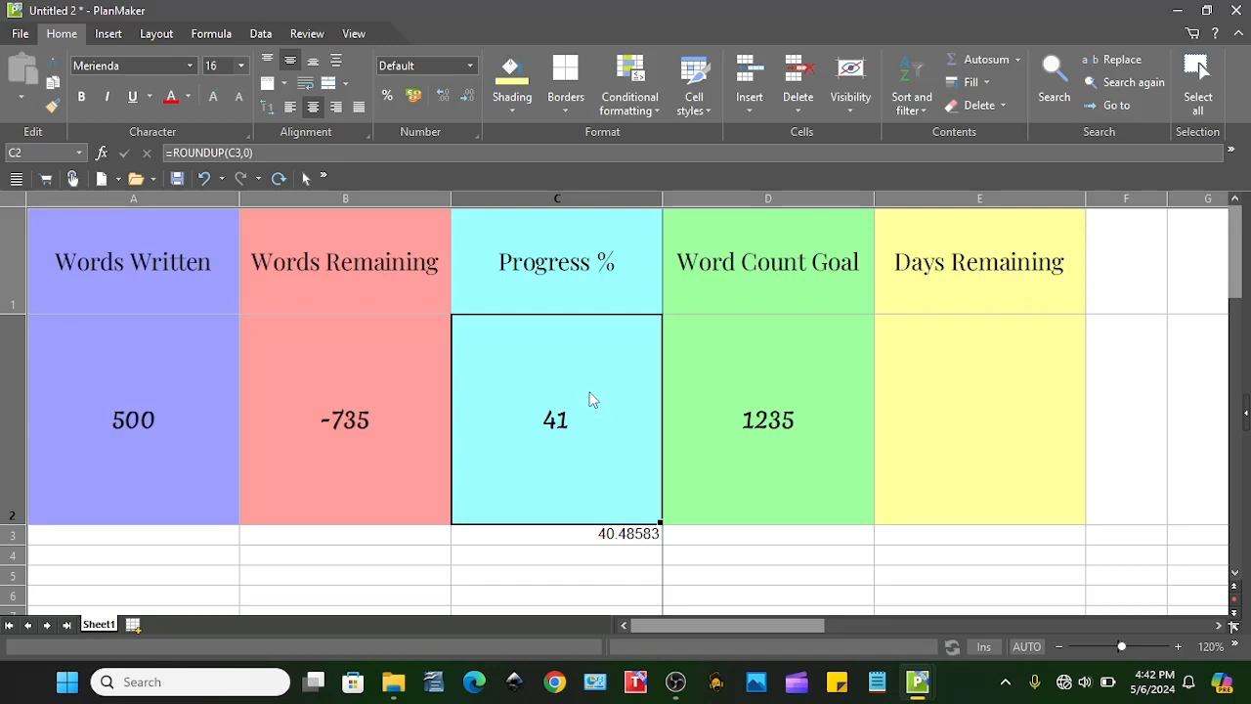
# Step: Compare the rounded progress in C2 with the unrounded percentage in C3, and inspect the words written in A2
pyautogui.click(615, 536)
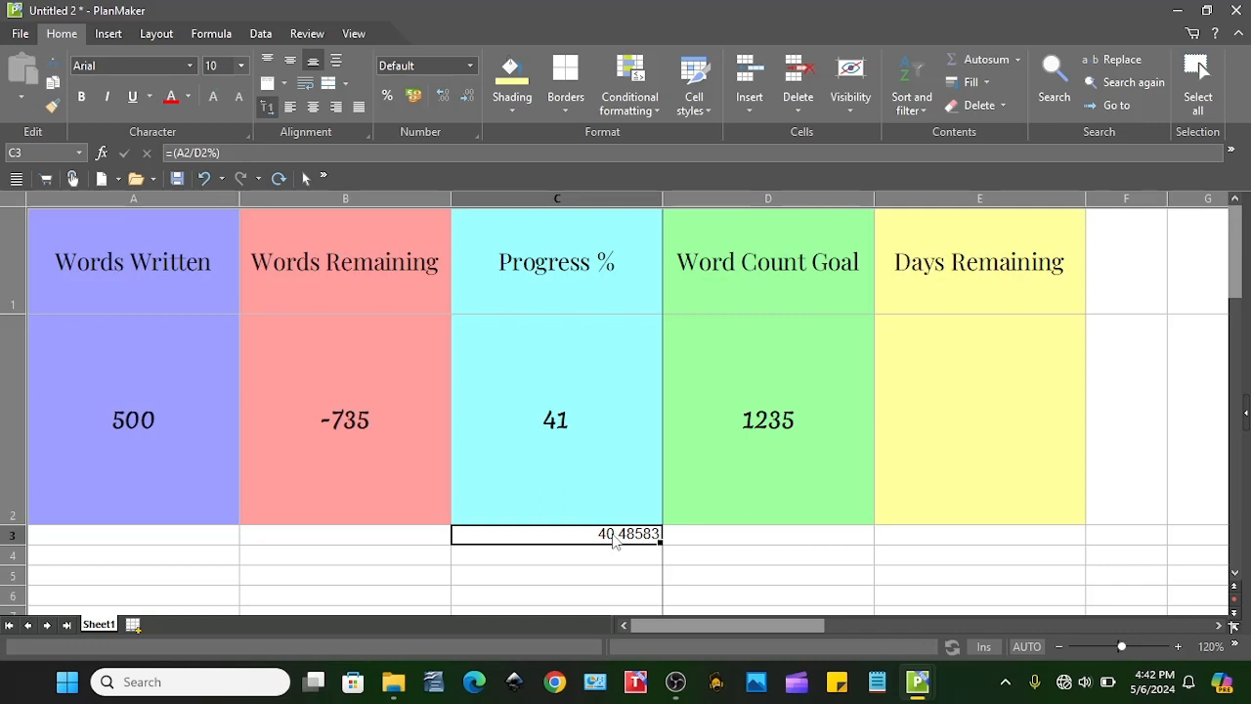
pyautogui.click(593, 423)
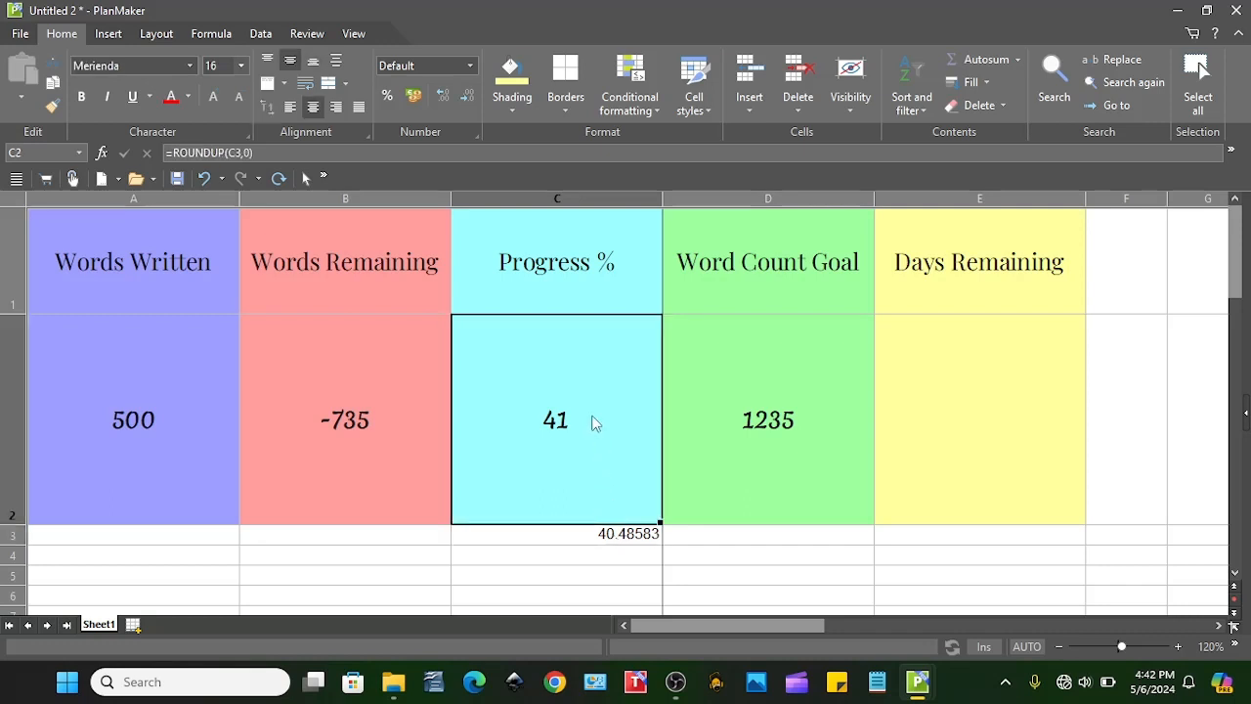
pyautogui.click(633, 542)
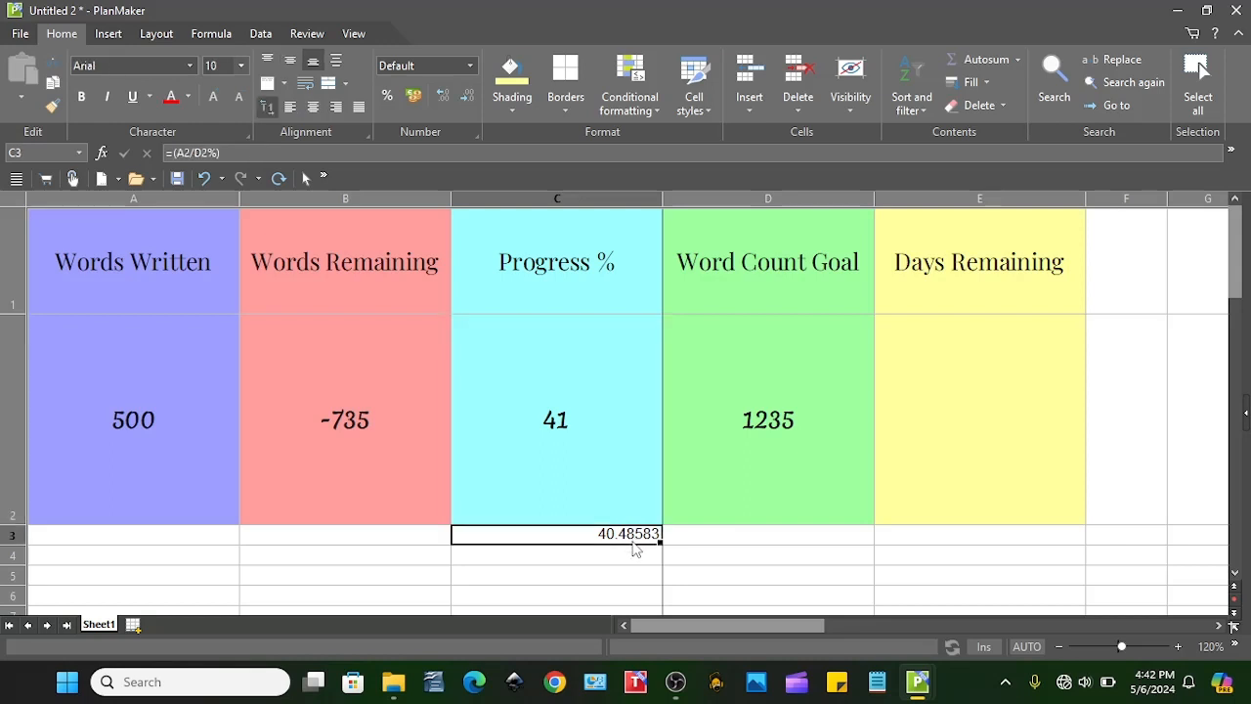
pyautogui.click(600, 431)
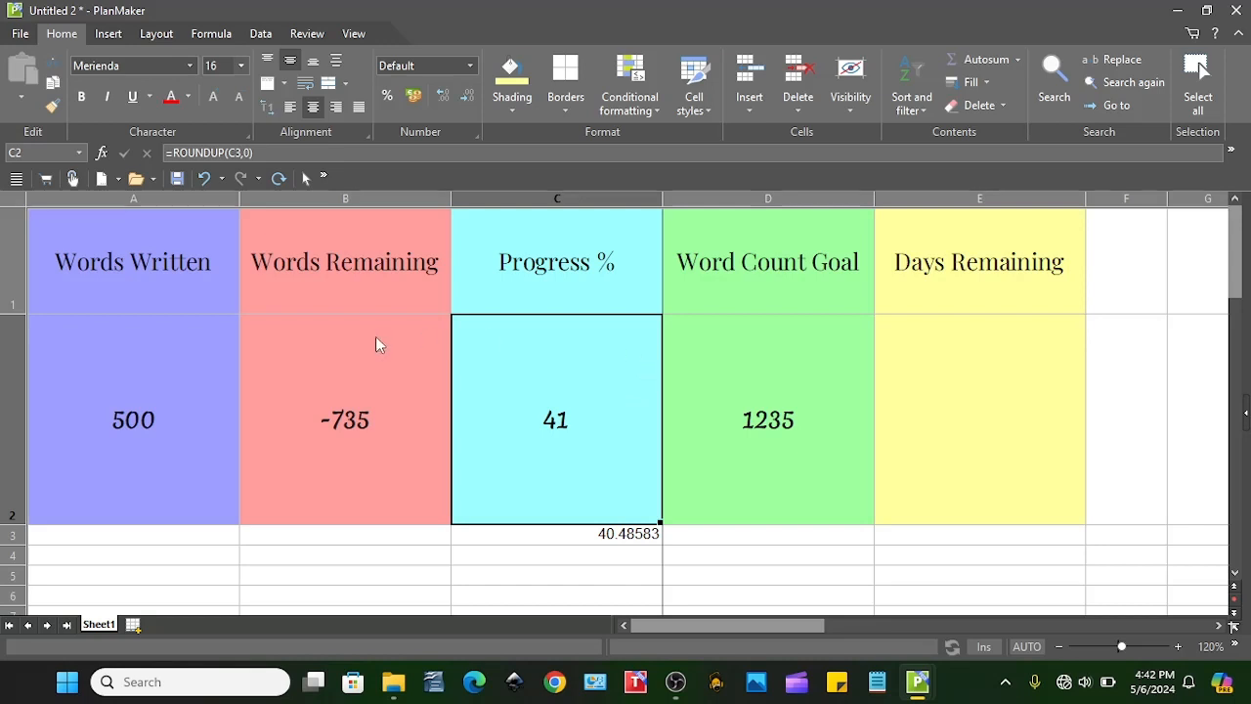
pyautogui.doubleClick(160, 418)
pyautogui.moveTo(161, 418); pyautogui.dragTo(14, 417)
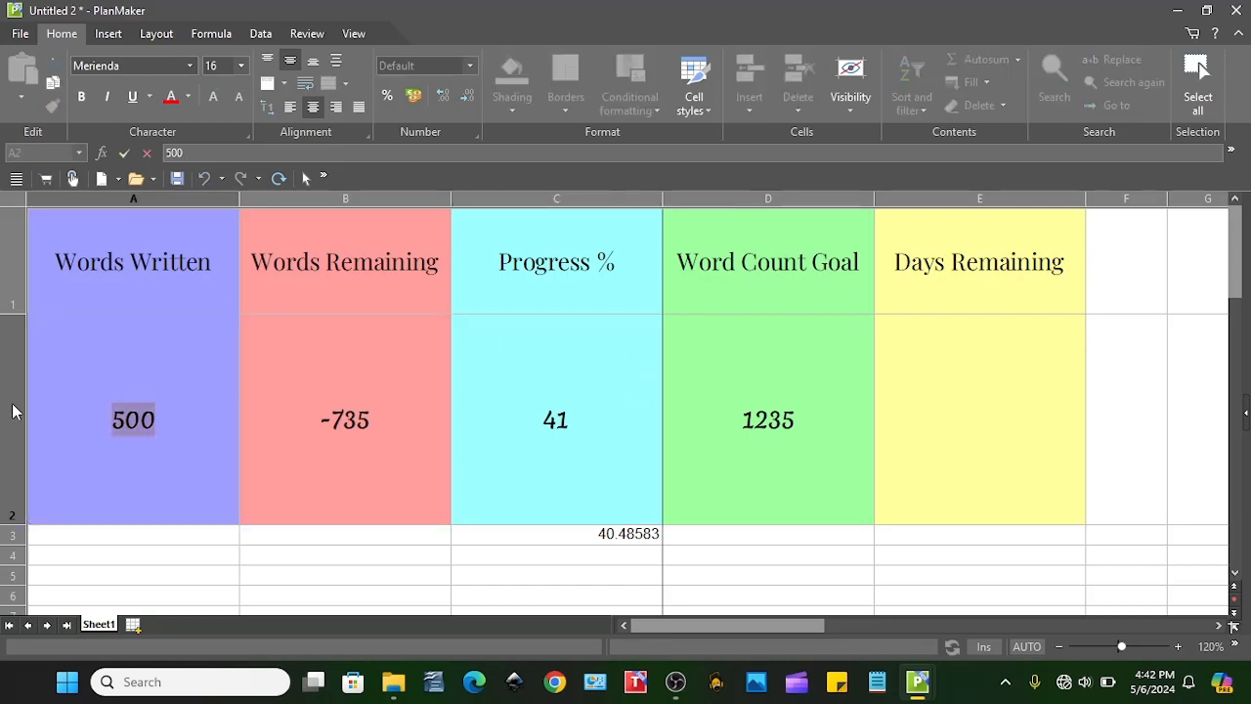
# Step: Set the word count goal in D2 to 50000
pyautogui.doubleClick(798, 420)
pyautogui.moveTo(798, 419); pyautogui.dragTo(641, 432)
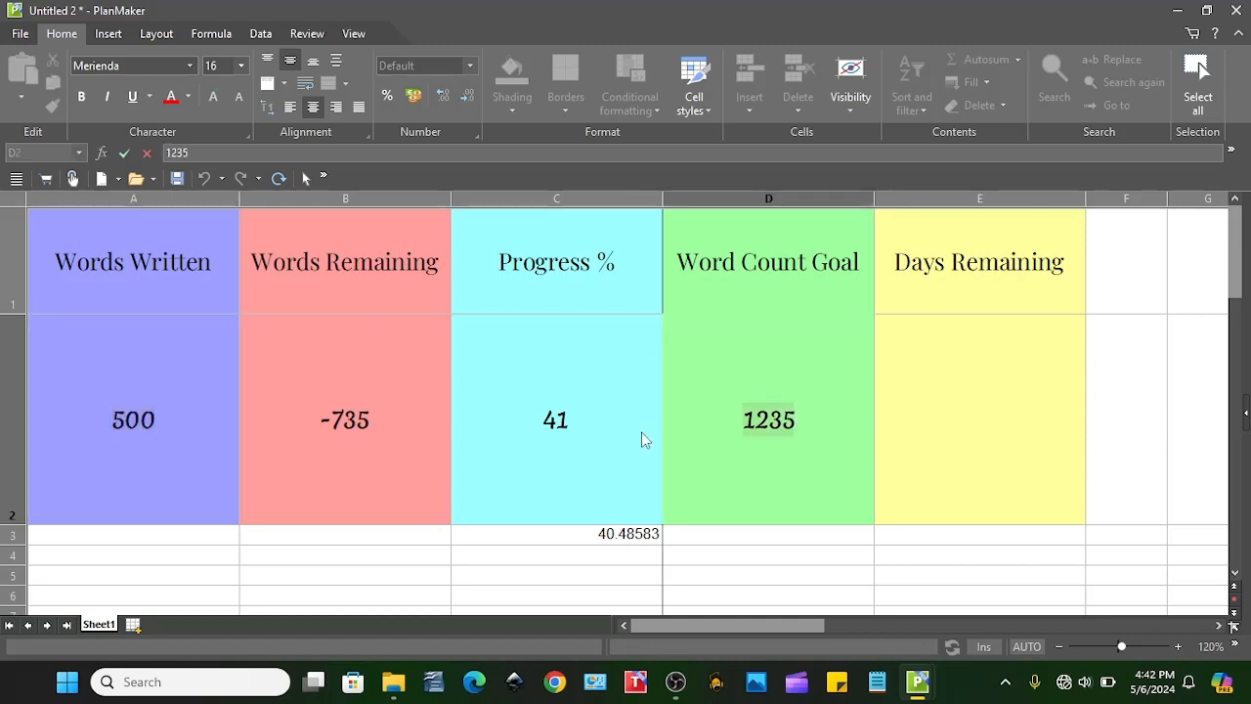
pyautogui.write('50000')
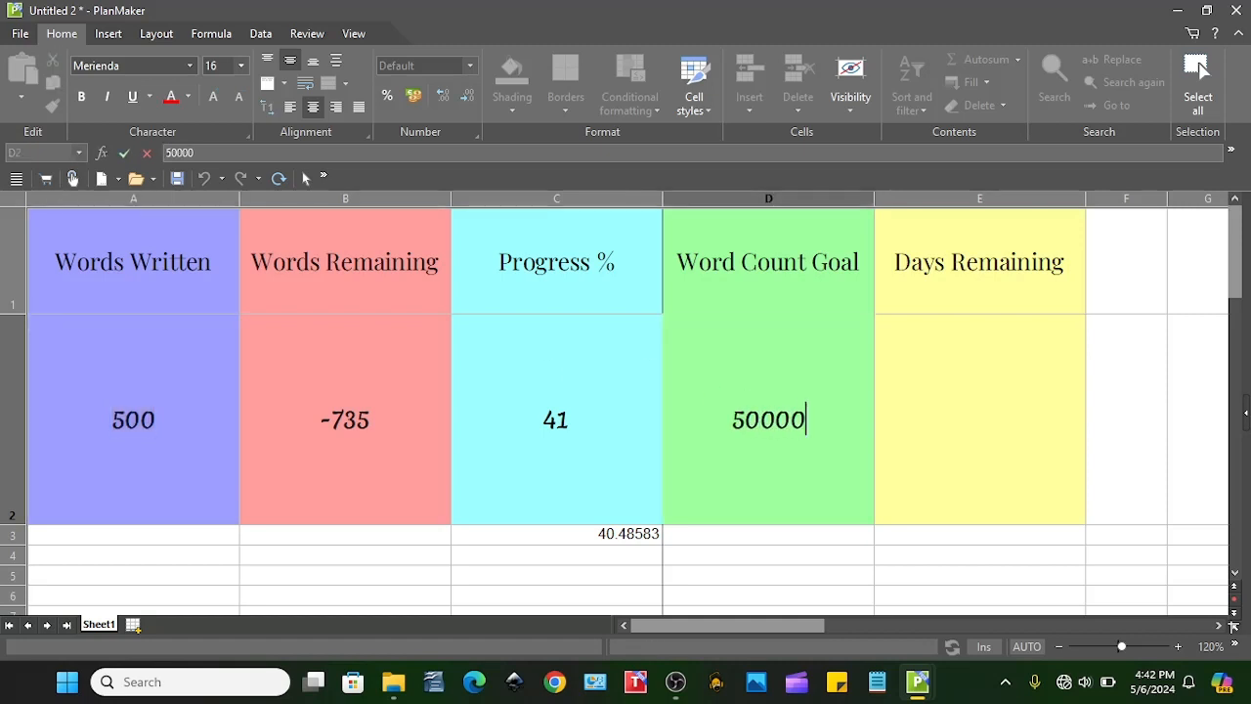
pyautogui.click(630, 383)
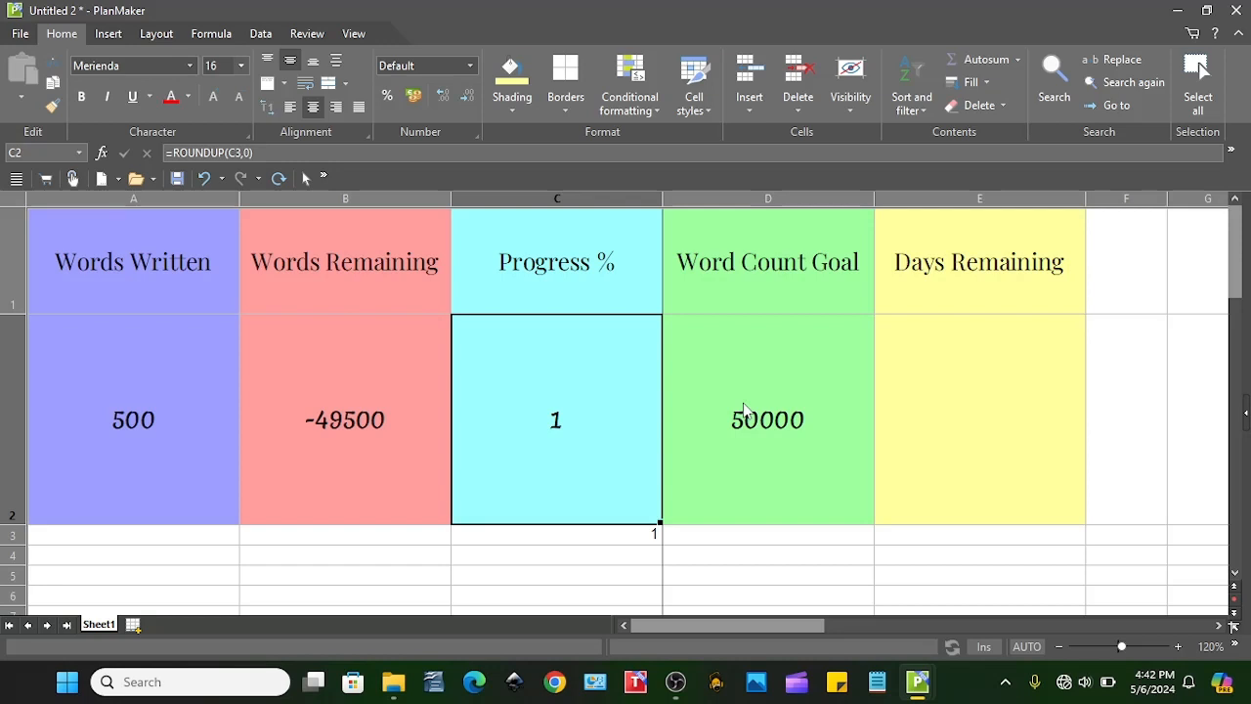
# Step: Set the words written in A2 to 8000 and check the formulas in B2 and C2
pyautogui.doubleClick(48, 414)
pyautogui.moveTo(48, 414); pyautogui.dragTo(186, 420)
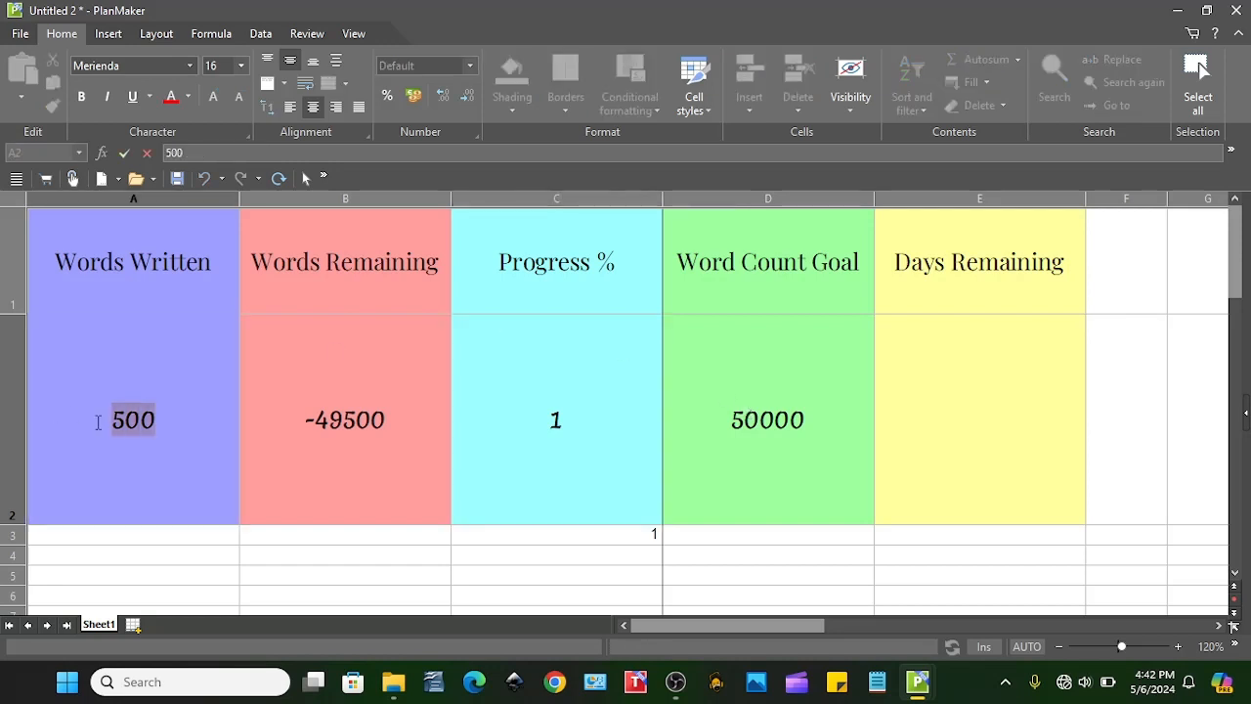
pyautogui.write('8000')
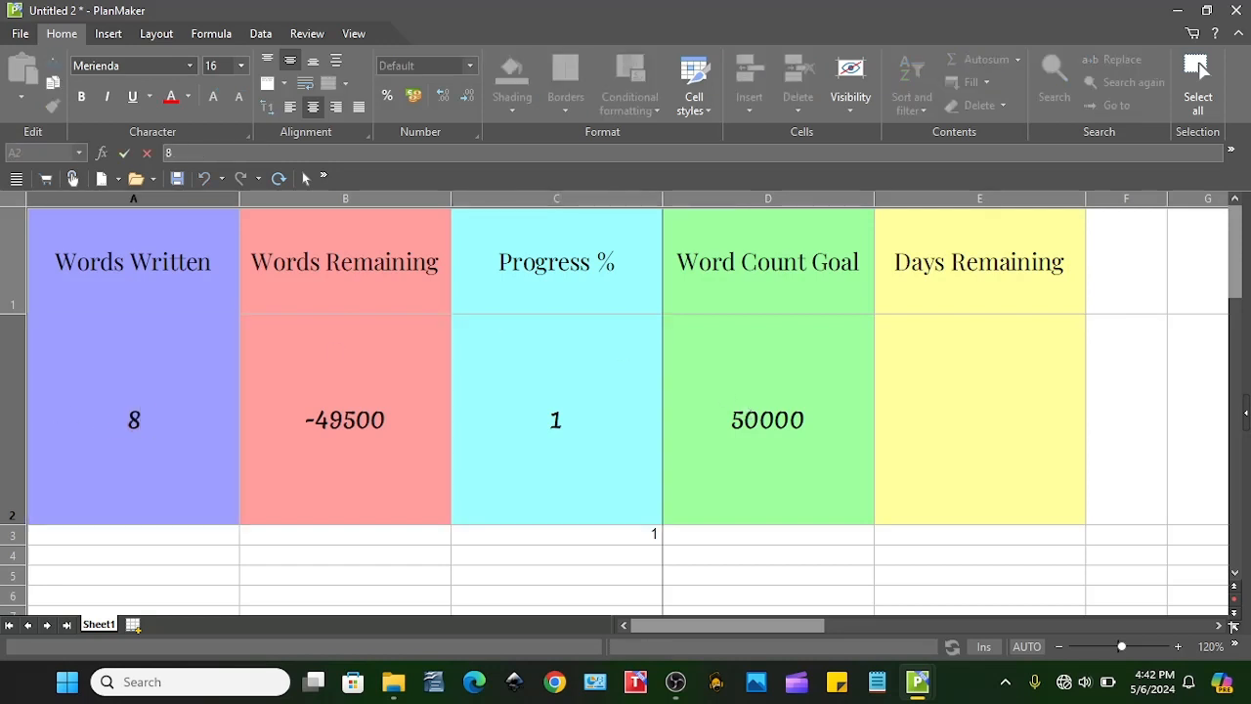
pyautogui.click(391, 374)
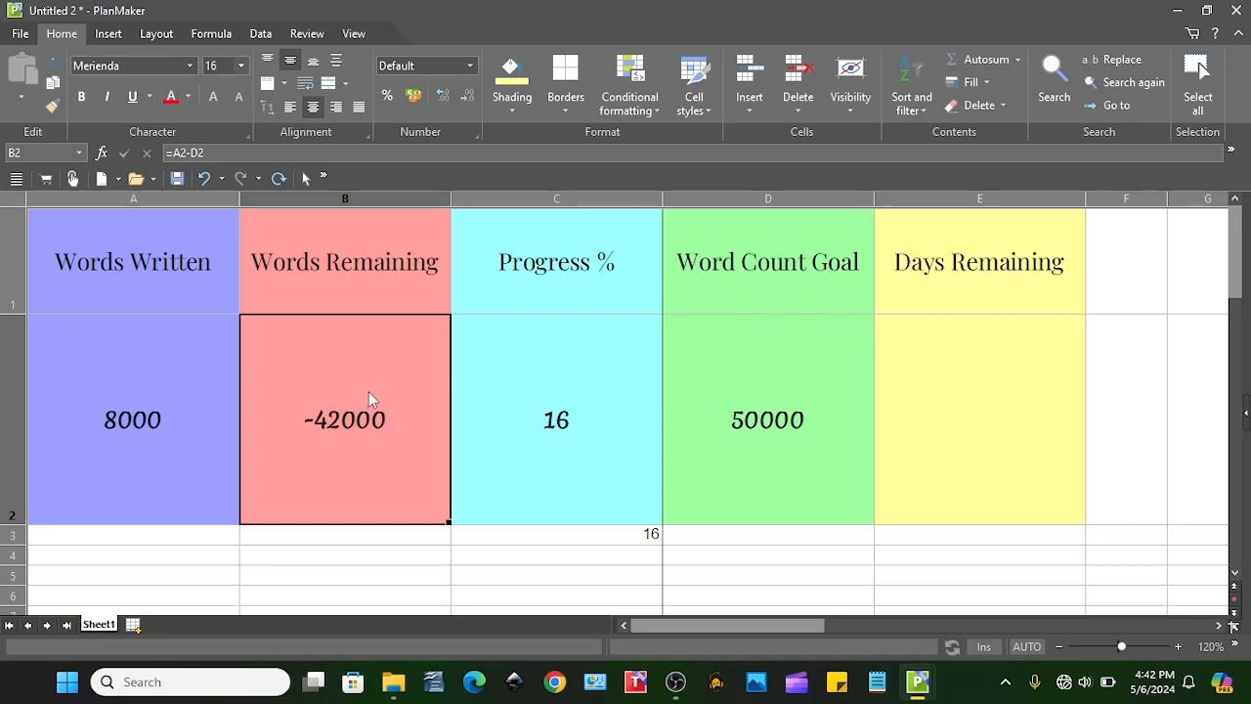
pyautogui.click(509, 336)
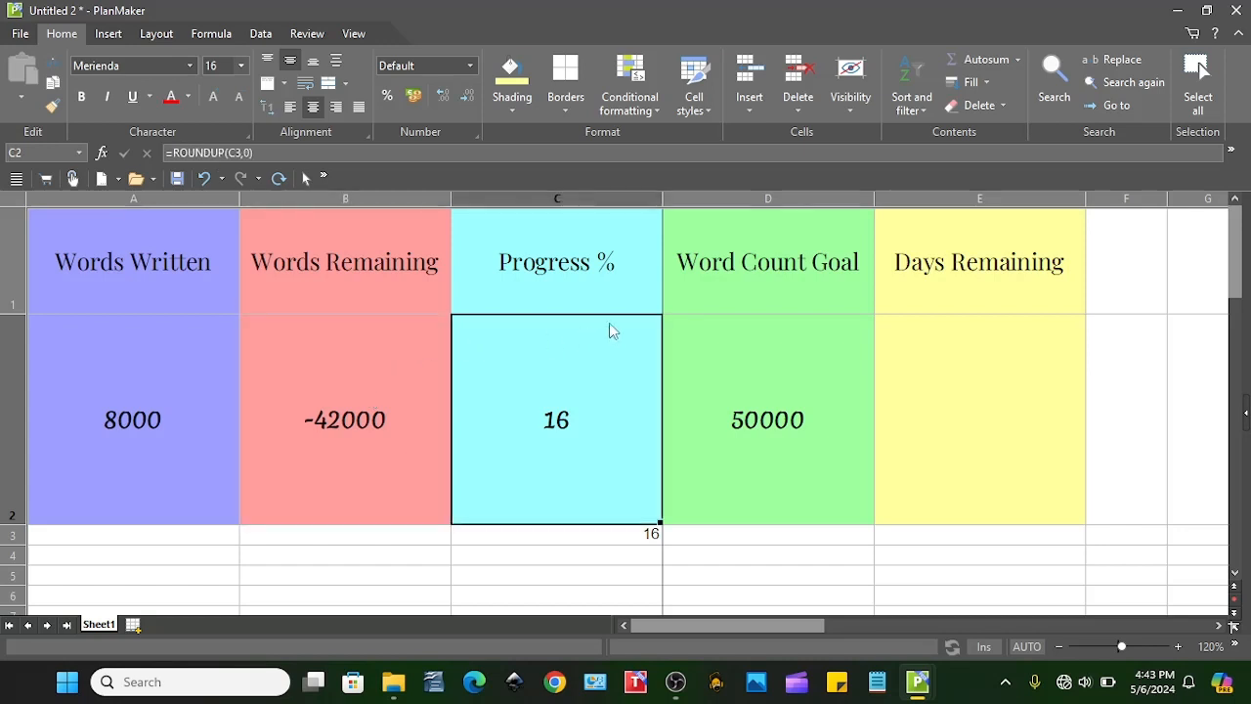
# Step: Set the words written in A2 to 8752 and check the formulas for words remaining and unrounded progress
pyautogui.click(94, 396)
pyautogui.doubleClick(193, 434)
pyautogui.moveTo(193, 434); pyautogui.dragTo(53, 428)
pyautogui.write('8752')
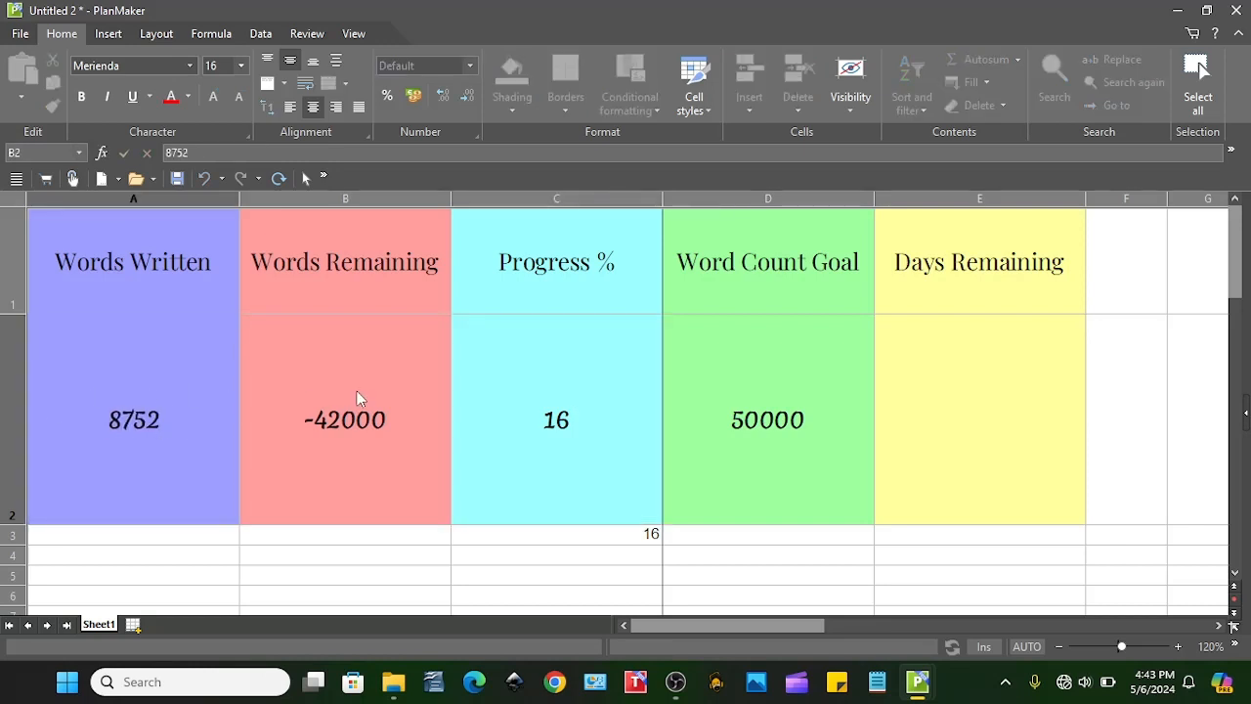
pyautogui.click(340, 389)
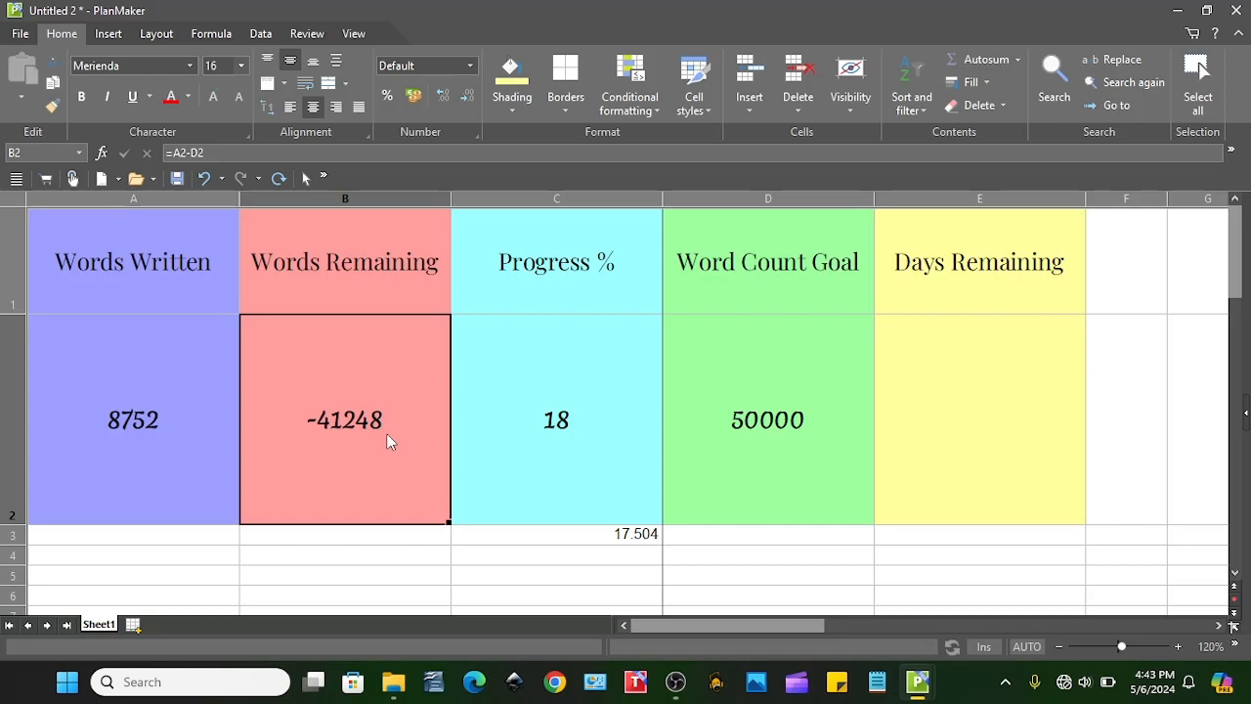
pyautogui.click(636, 536)
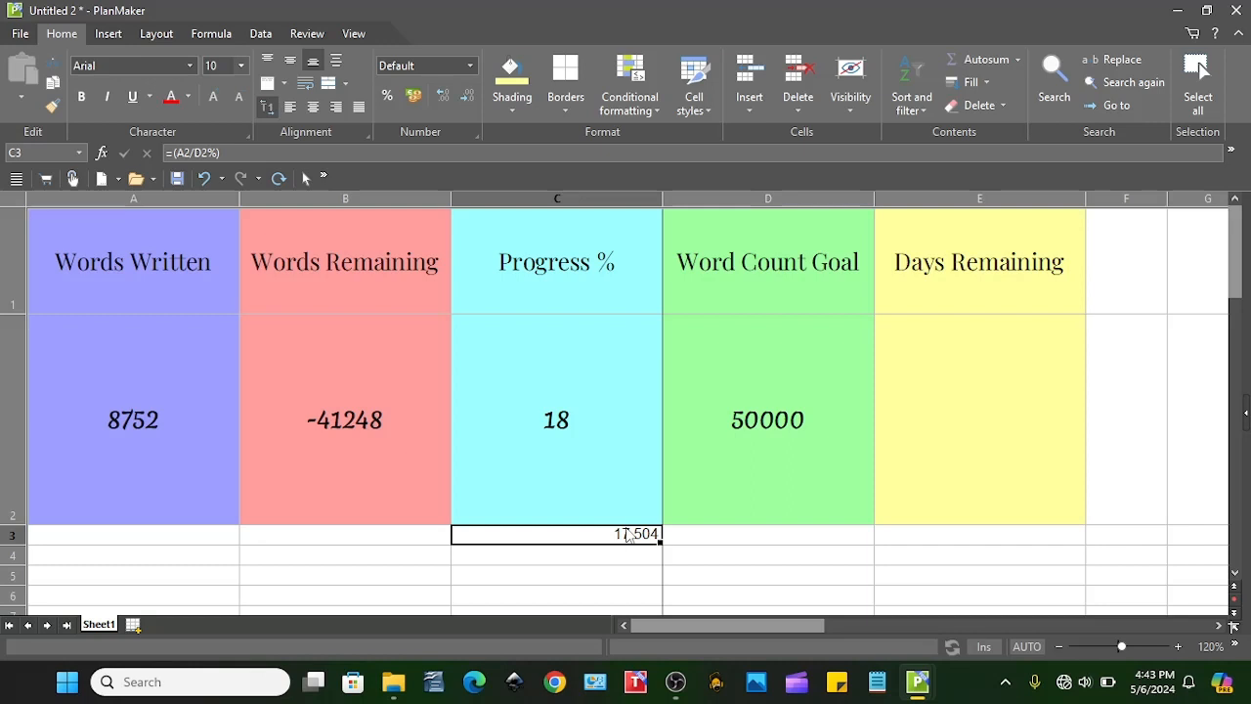
# Step: Label cell E3 "Current Date" and cell D3 "Finish By"
pyautogui.click(571, 367)
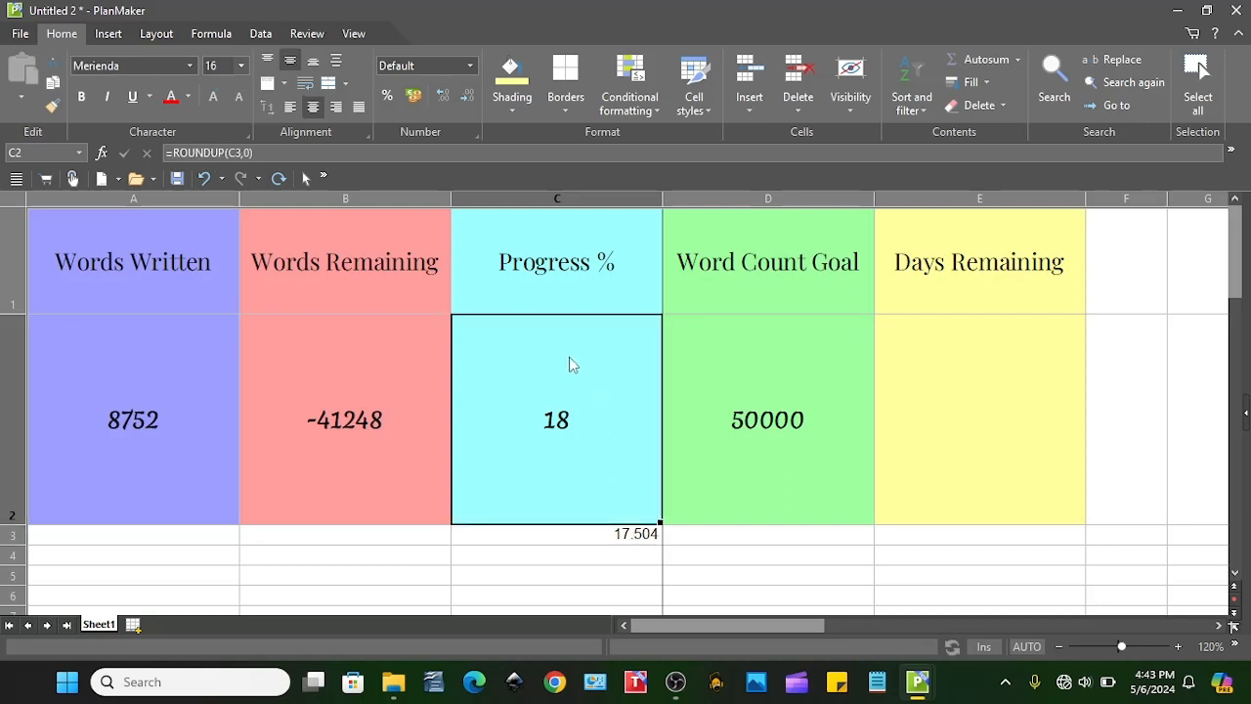
pyautogui.click(930, 423)
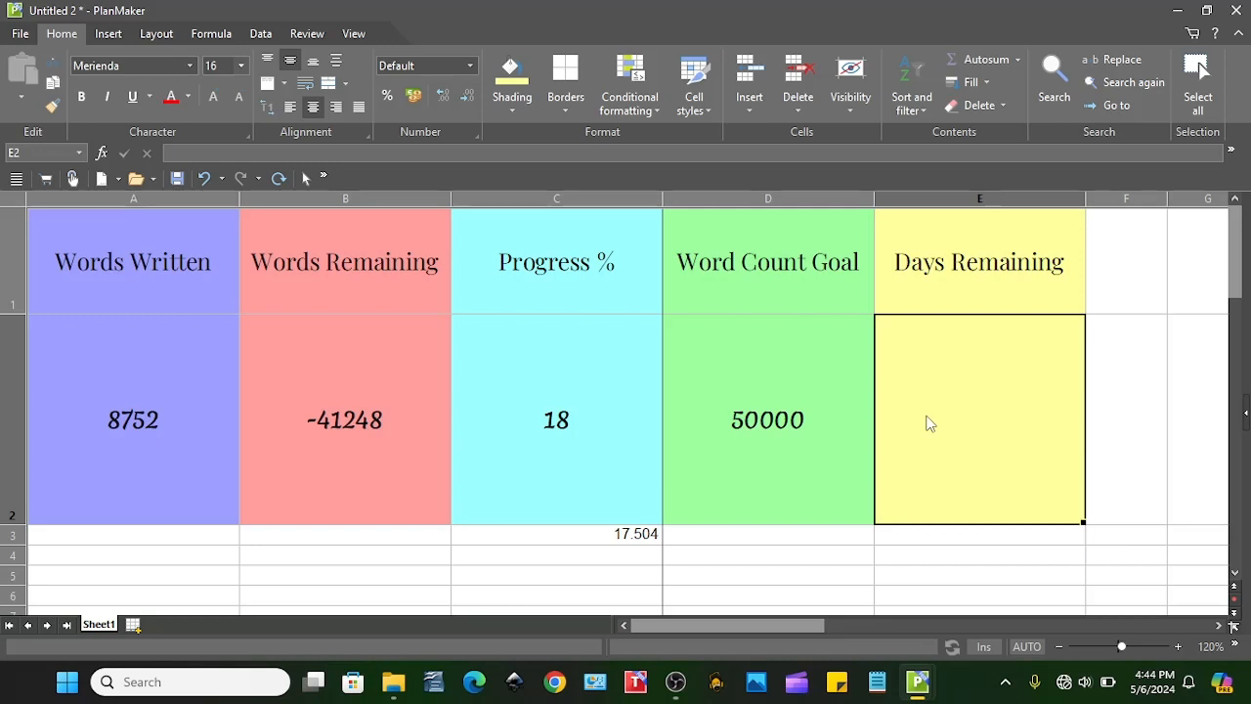
pyautogui.click(963, 539)
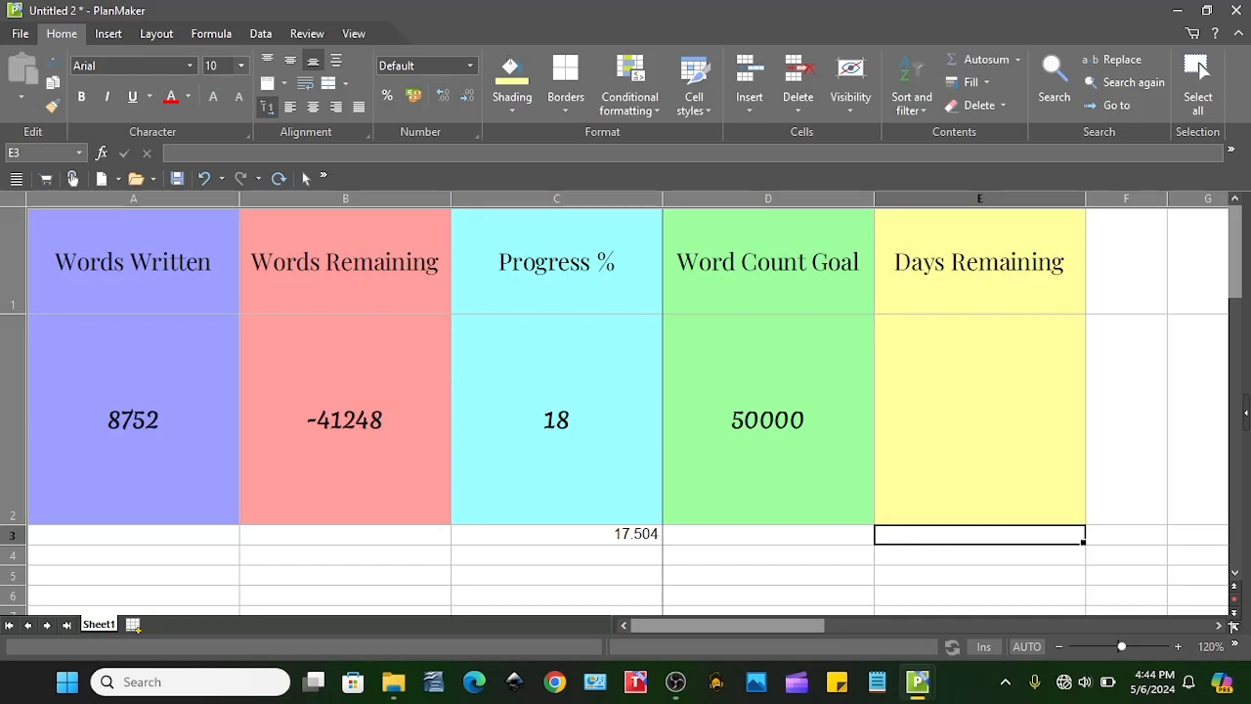
pyautogui.write('cURRENT')
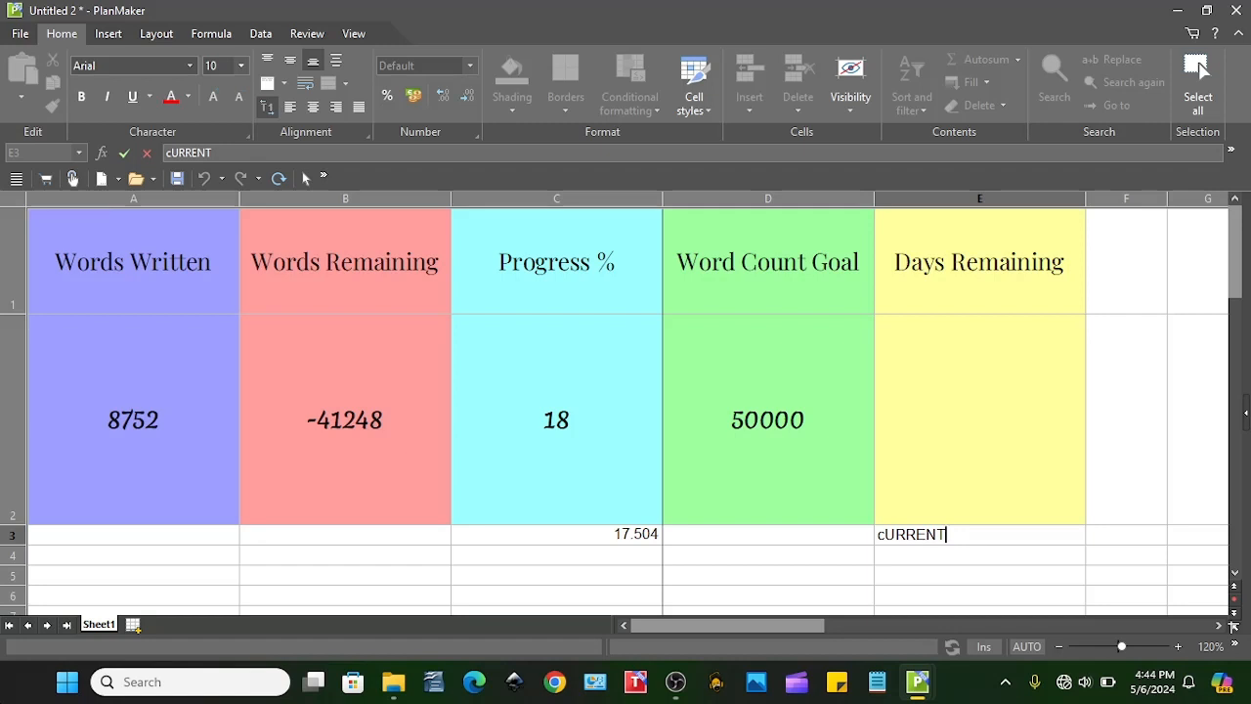
pyautogui.hotkey('shift', 'Home')
pyautogui.write('Current')
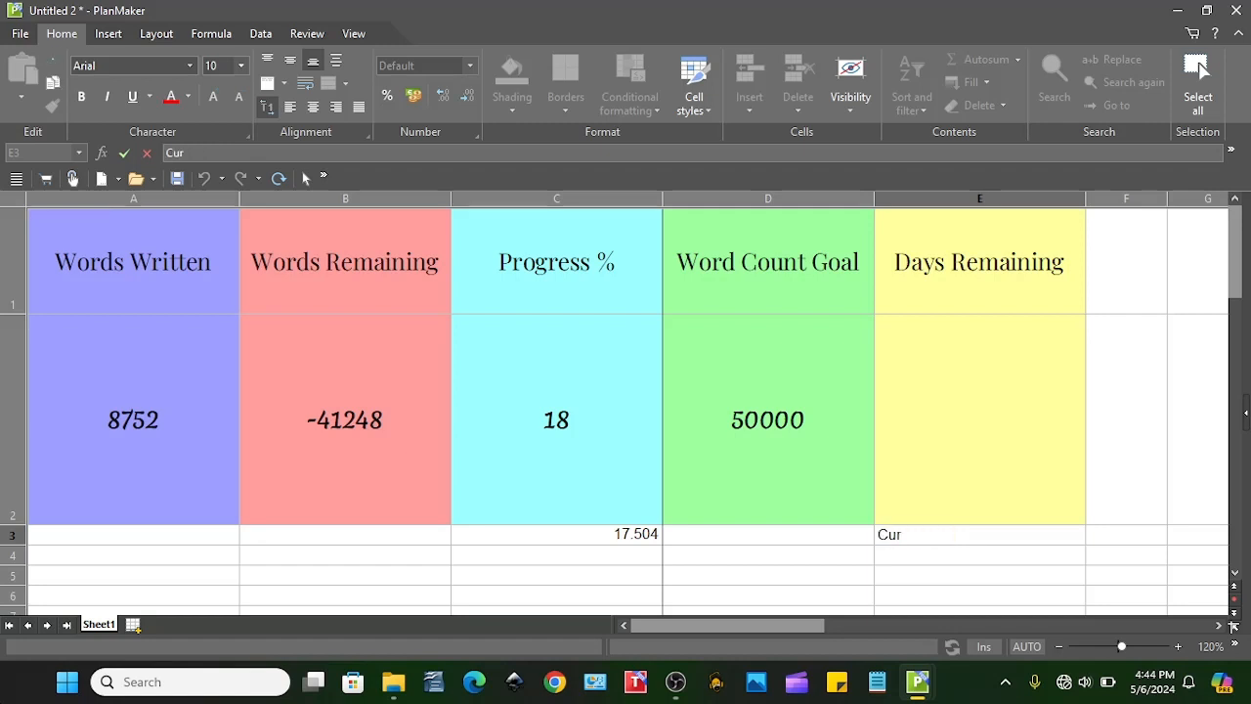
pyautogui.write(' Date')
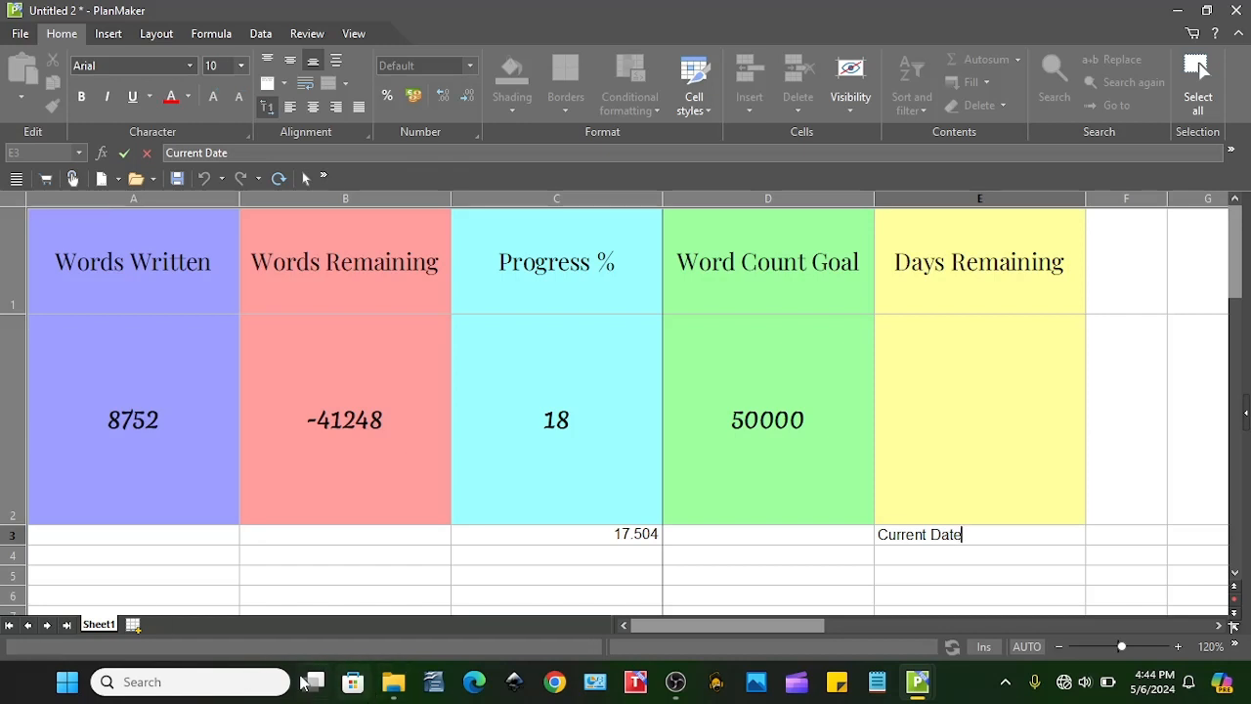
pyautogui.click(744, 541)
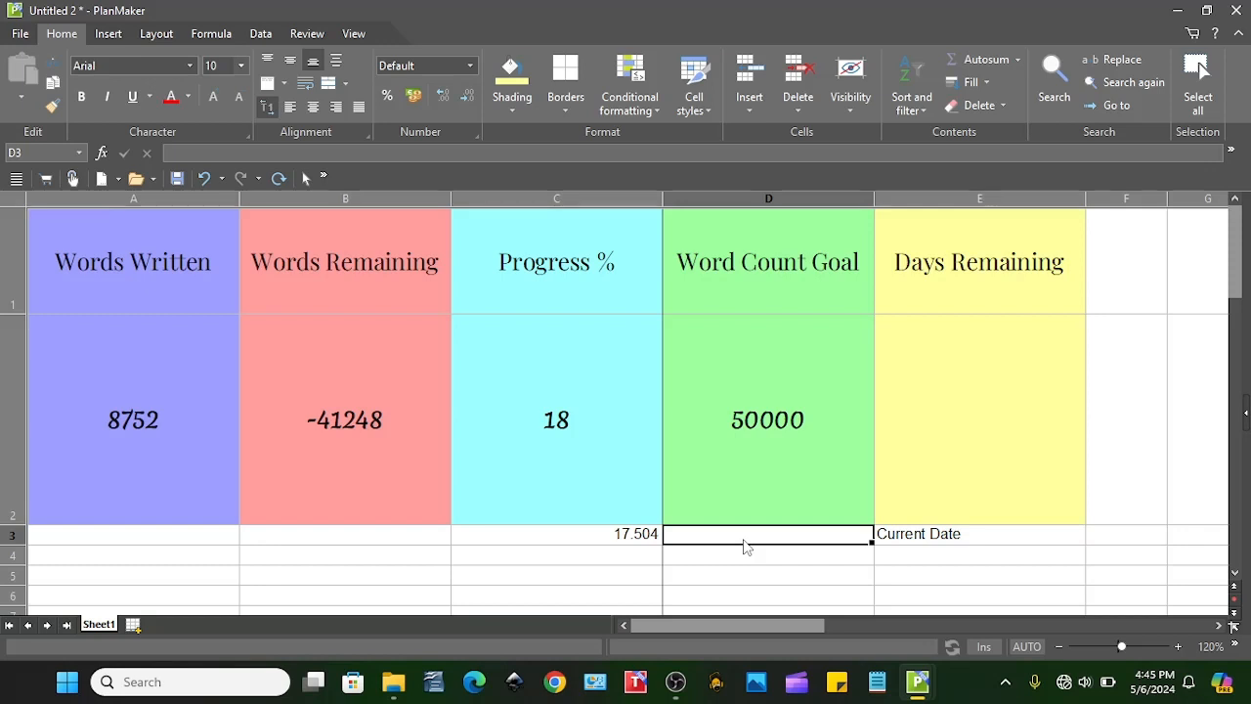
pyautogui.write('Finish By')
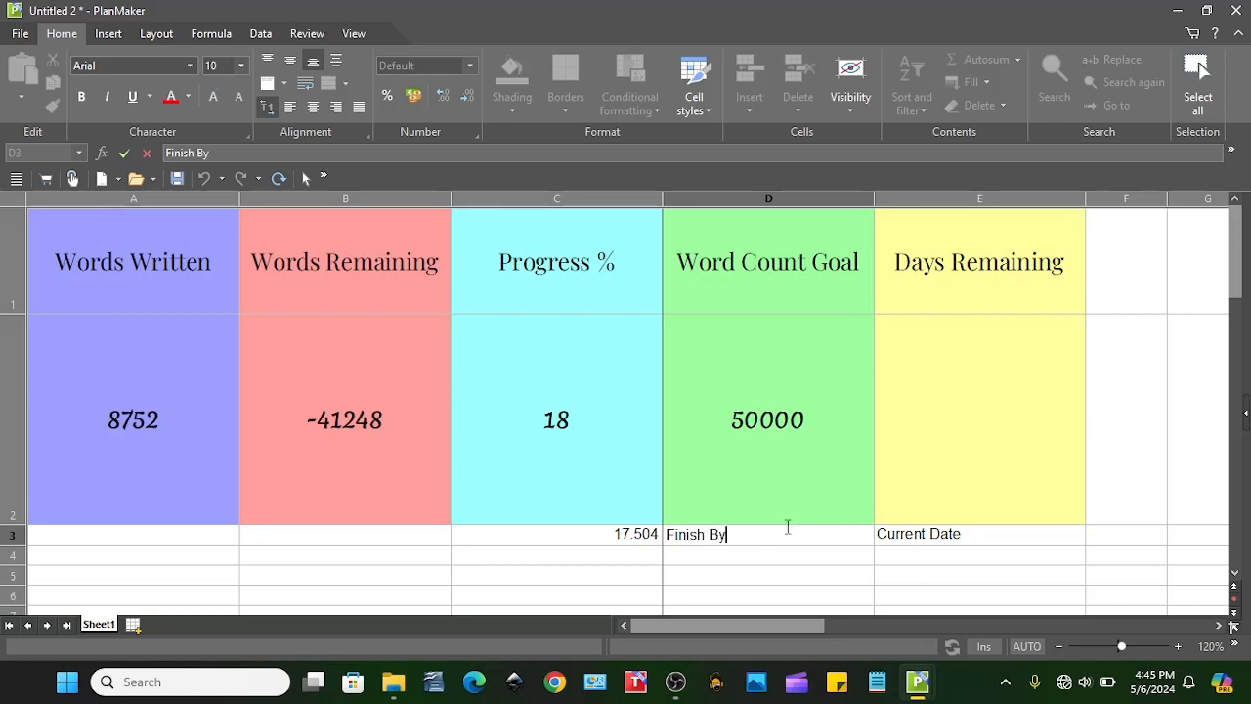
# Step: Enter the formula =TODAY() in E4 and centre the date horizontally and vertically
pyautogui.click(932, 557)
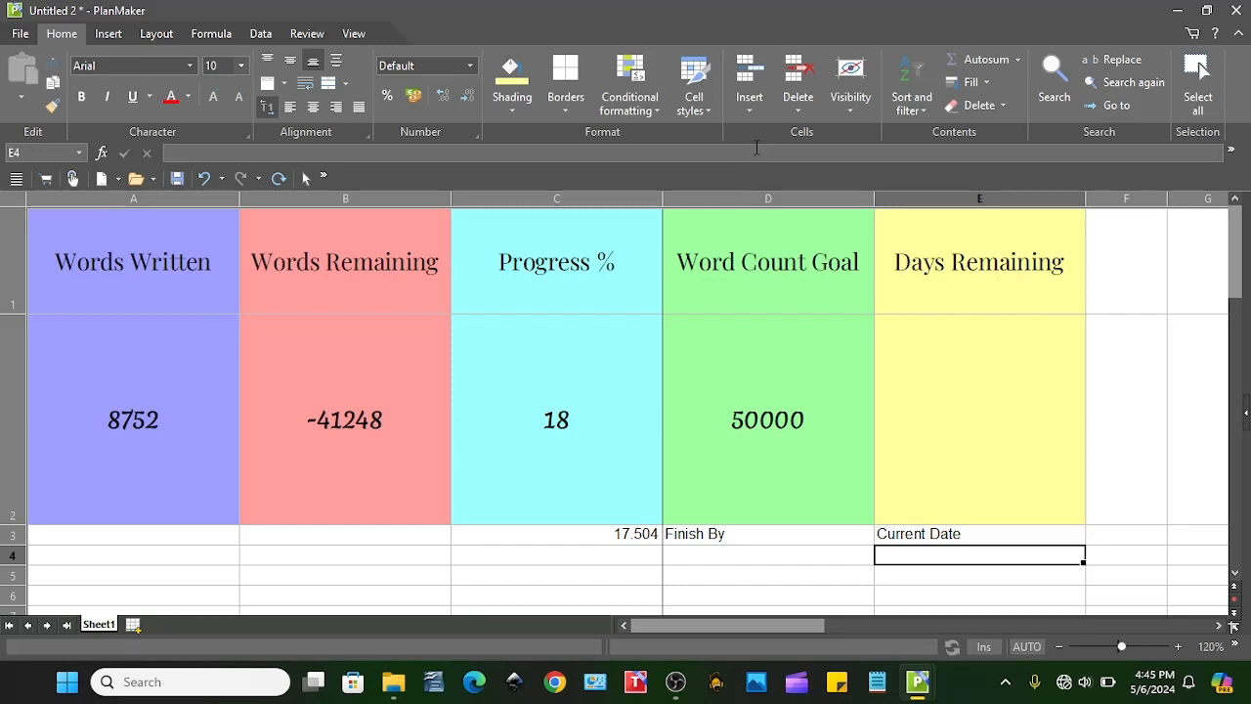
pyautogui.click(739, 155)
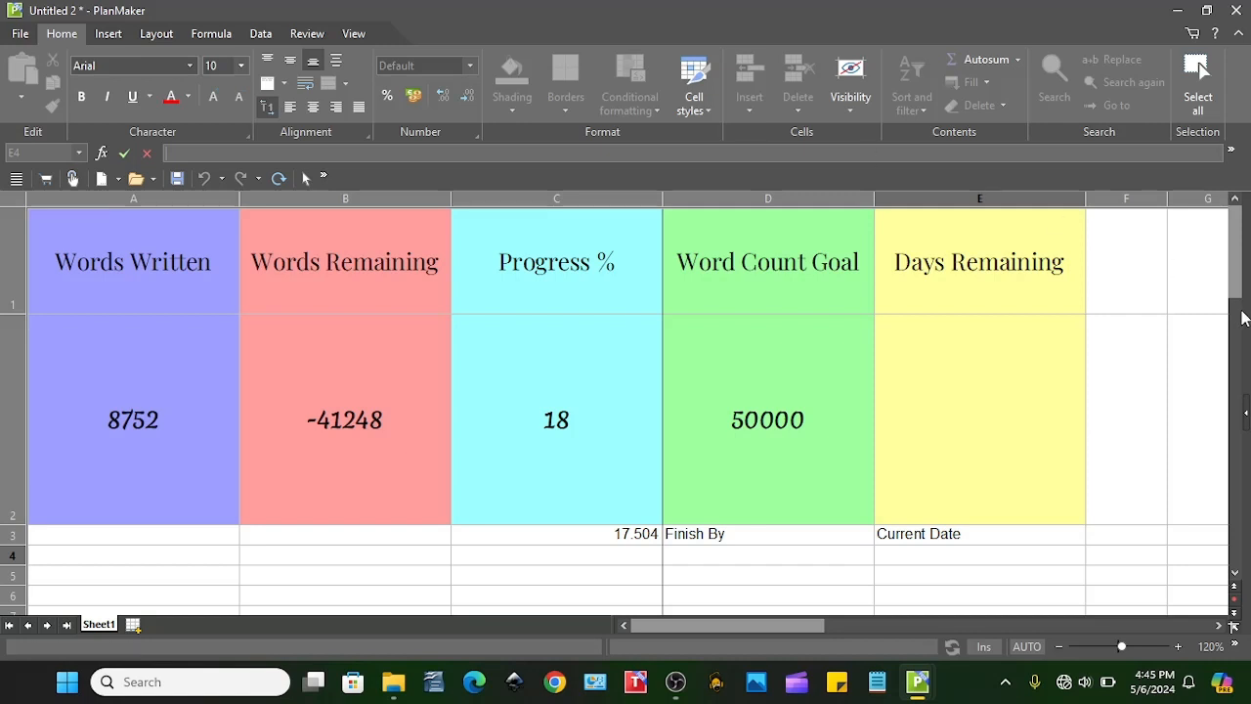
pyautogui.click(316, 302)
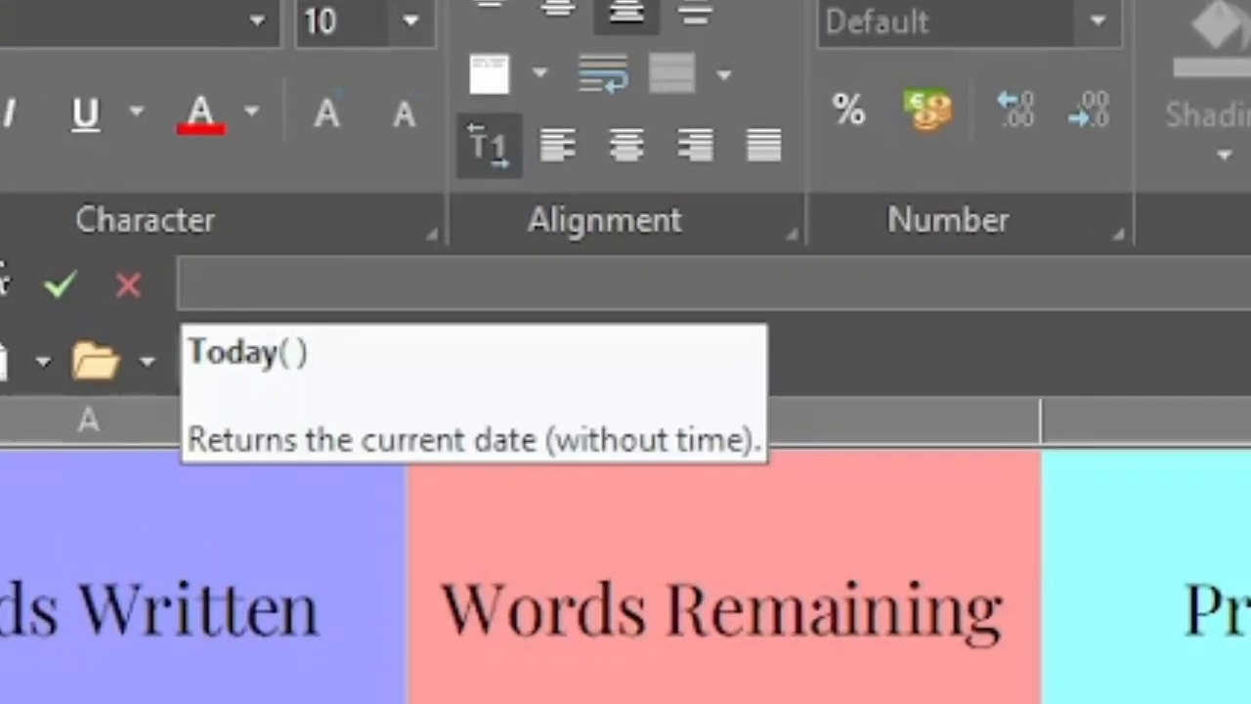
pyautogui.write('=')
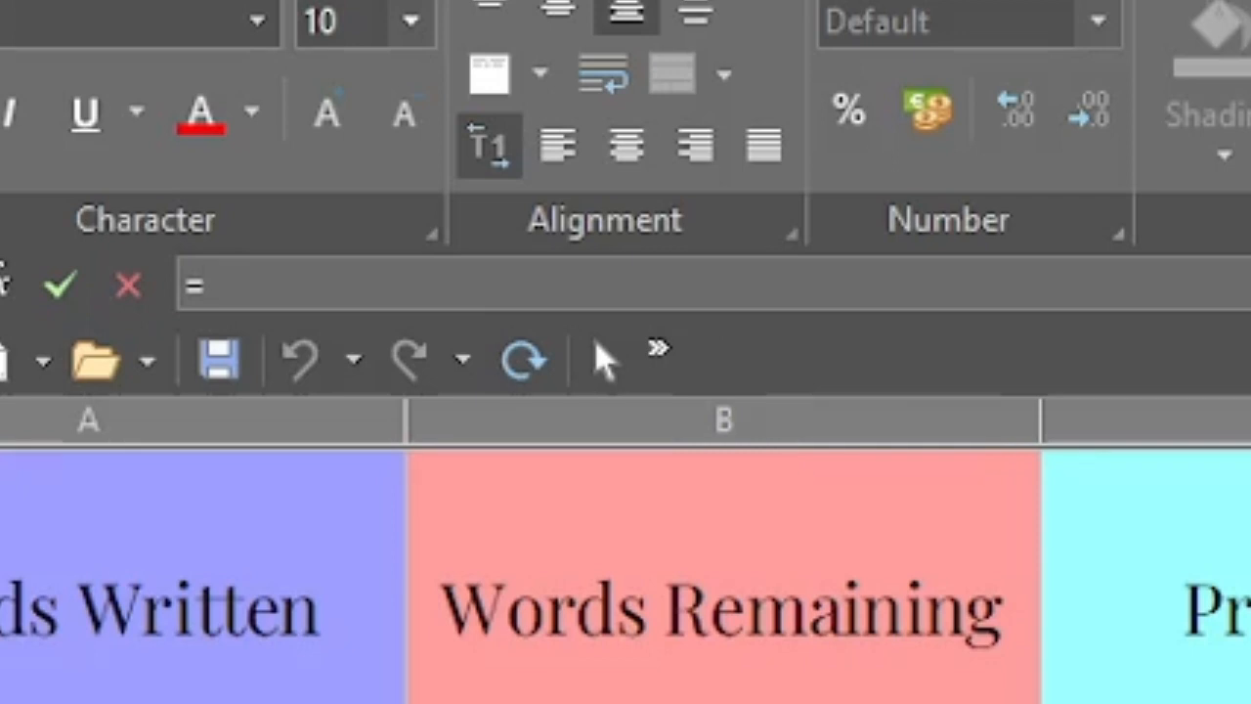
pyautogui.write('TODAY')
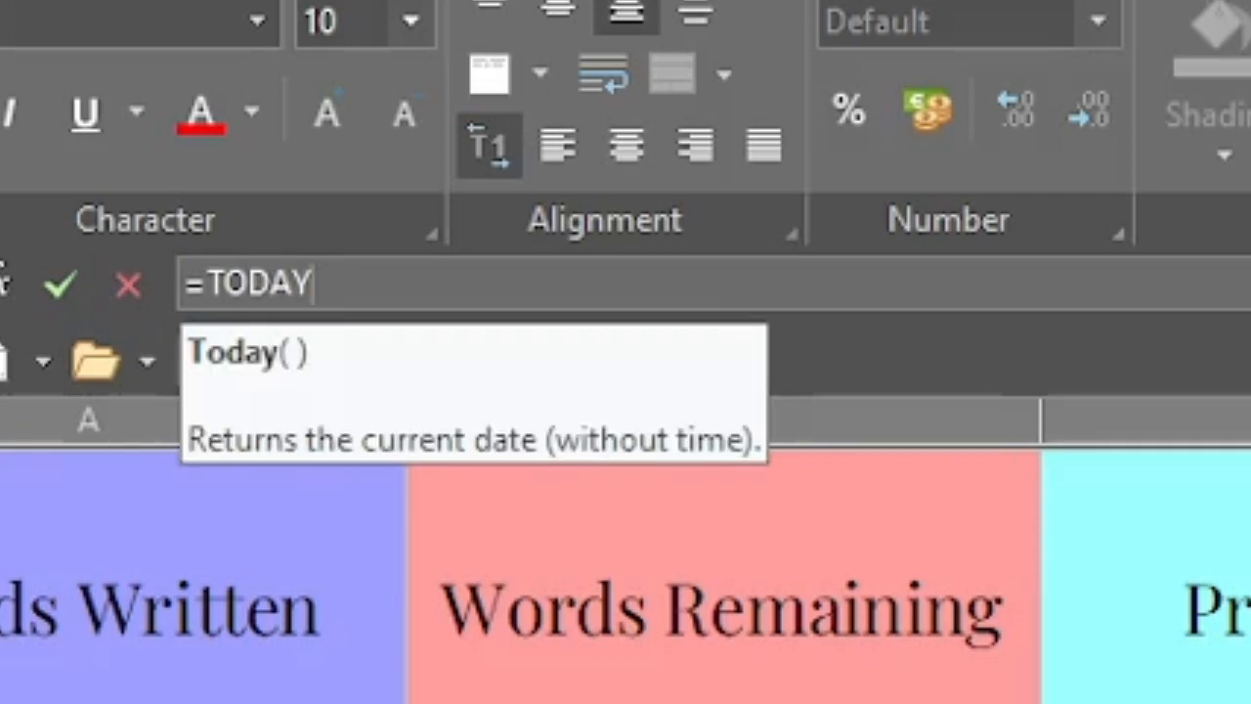
pyautogui.write('()')
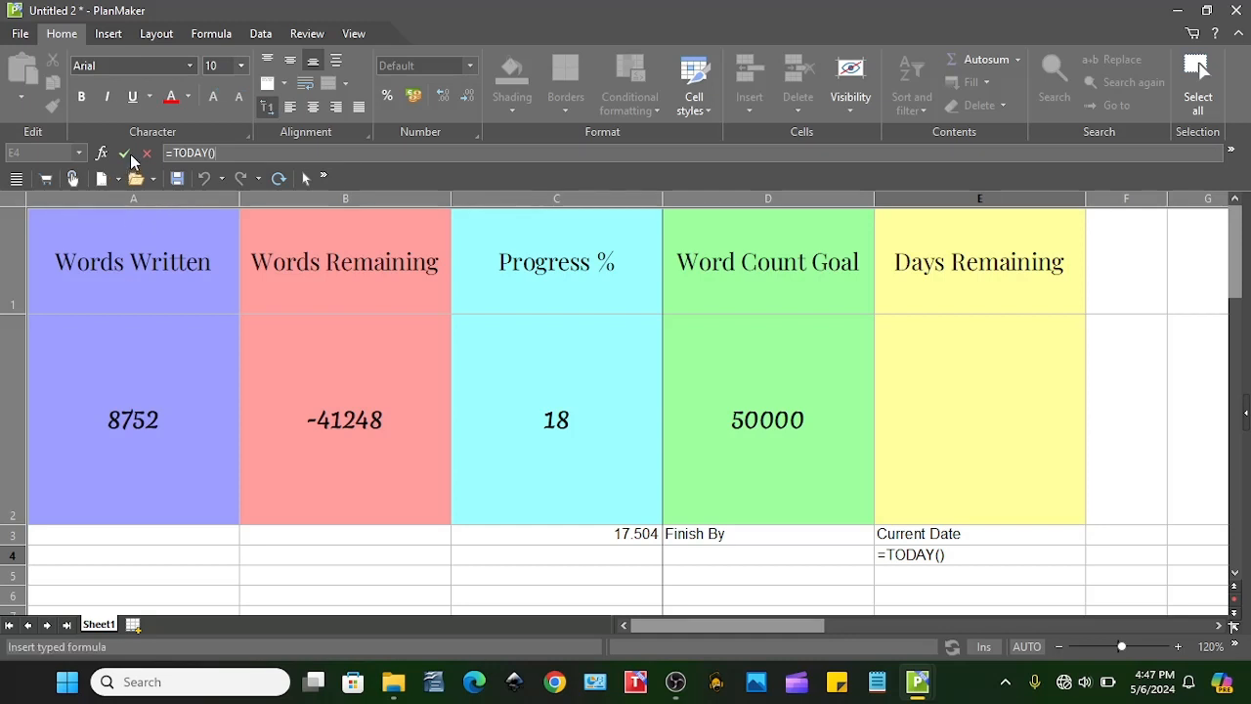
pyautogui.click(125, 154)
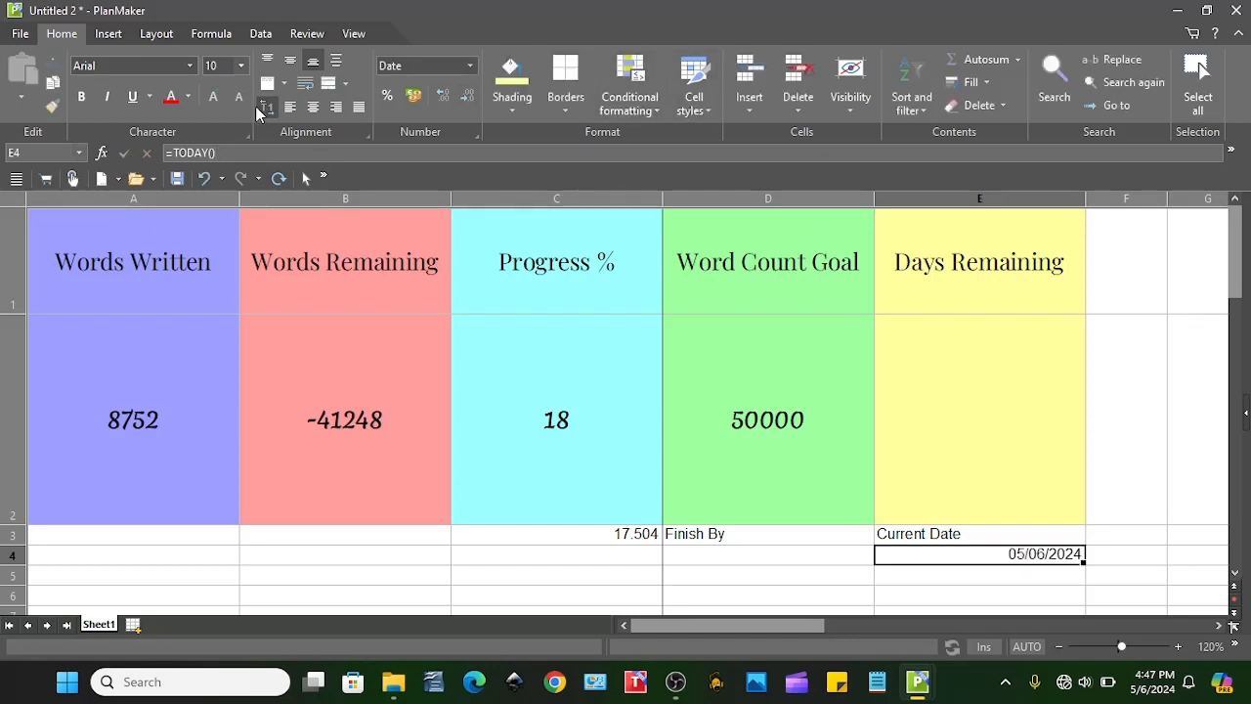
pyautogui.click(312, 106)
pyautogui.click(289, 61)
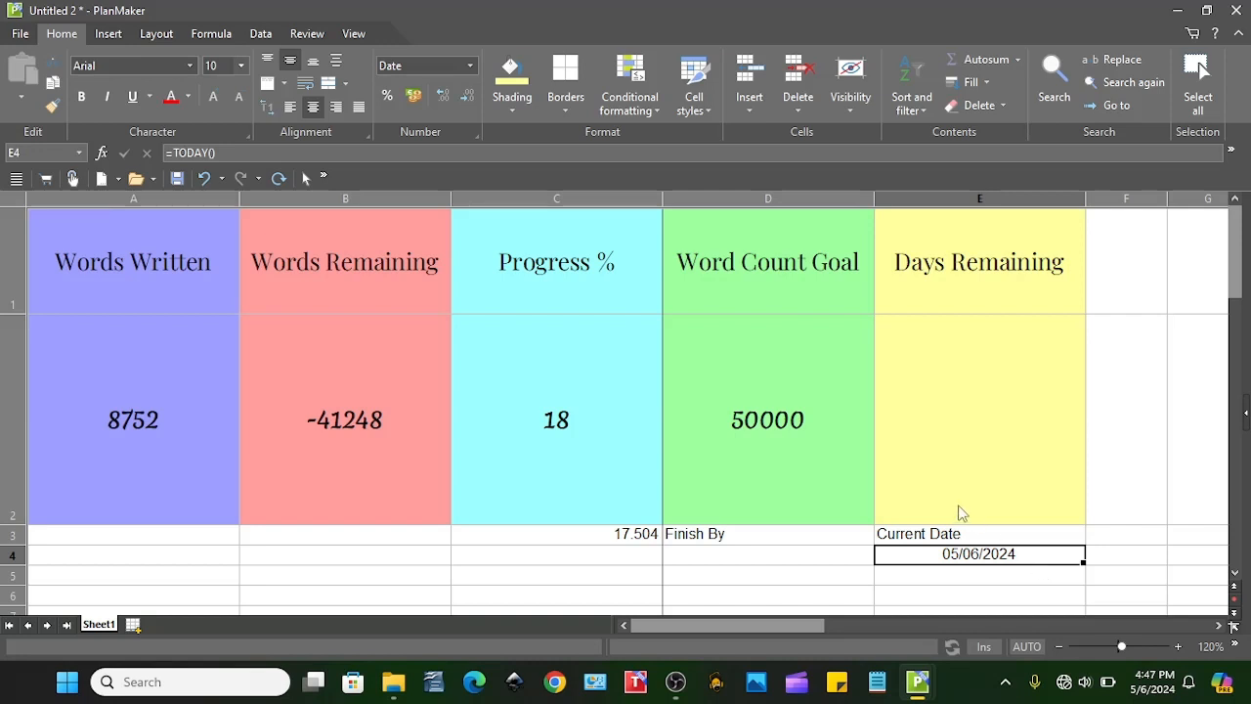
# Step: Enter the finish date 5/29/24 in D4 and centre it horizontally and vertically
pyautogui.click(802, 558)
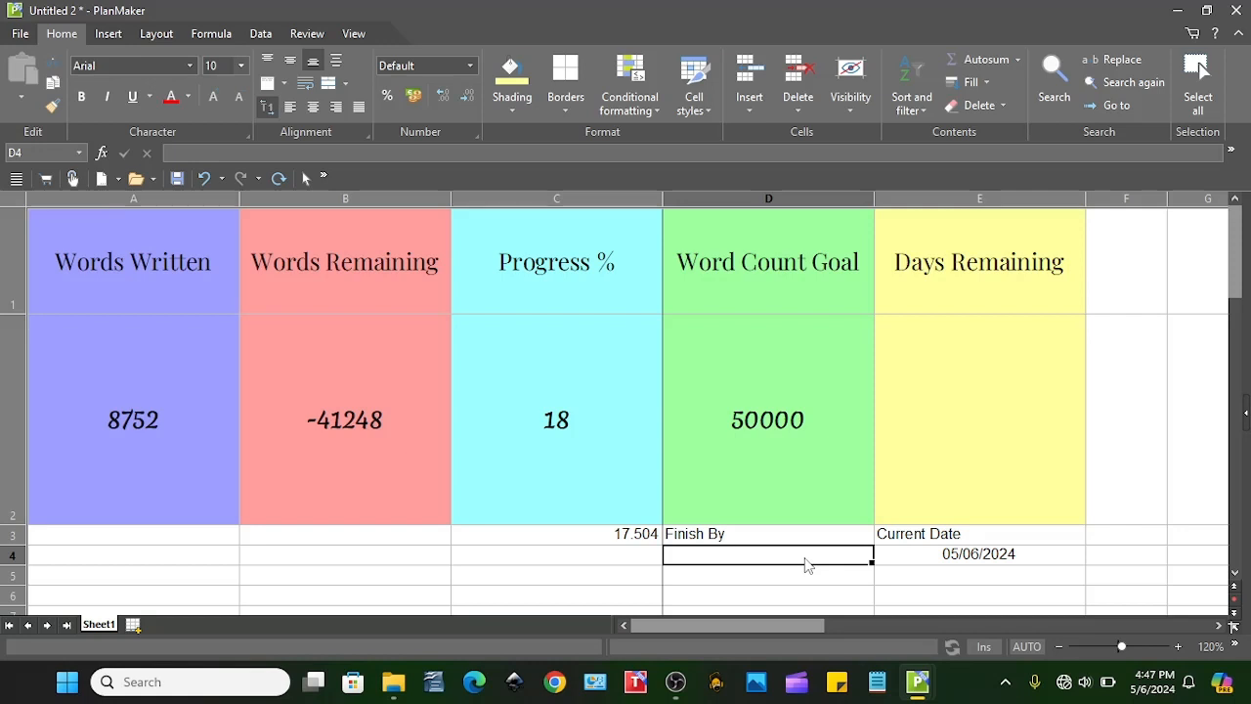
pyautogui.write('5')
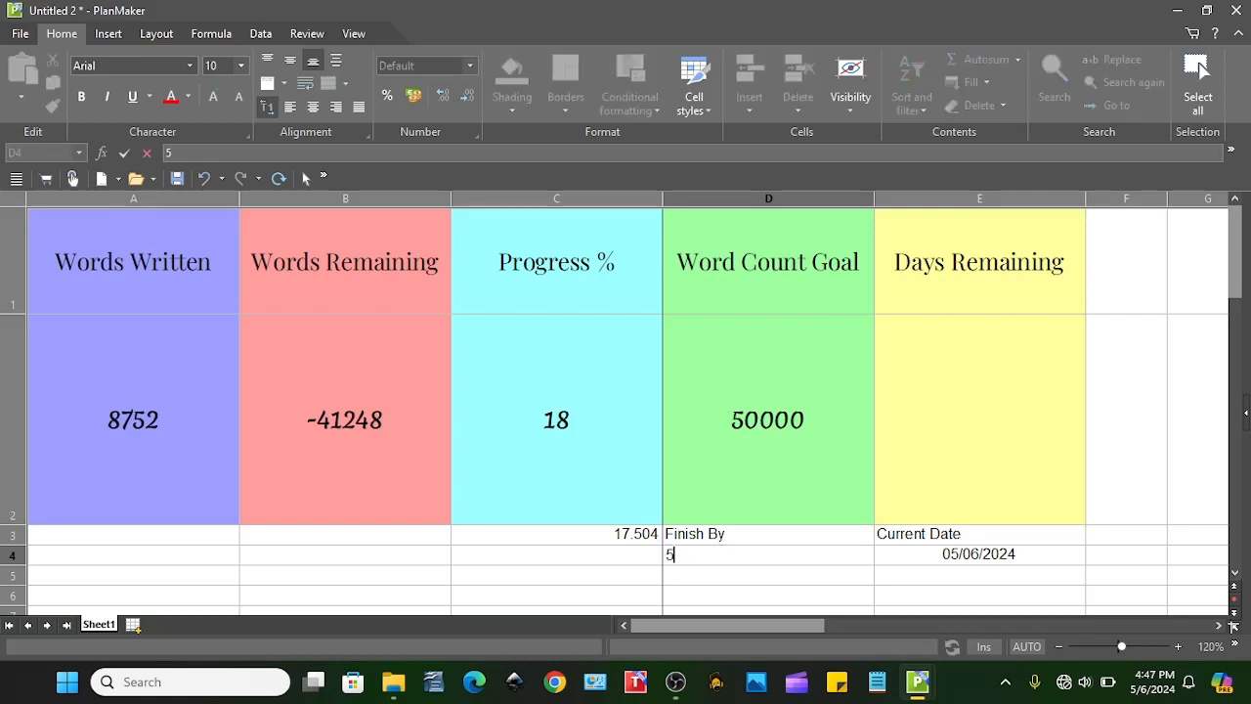
pyautogui.write('/29/24')
pyautogui.click(312, 106)
pyautogui.click(298, 69)
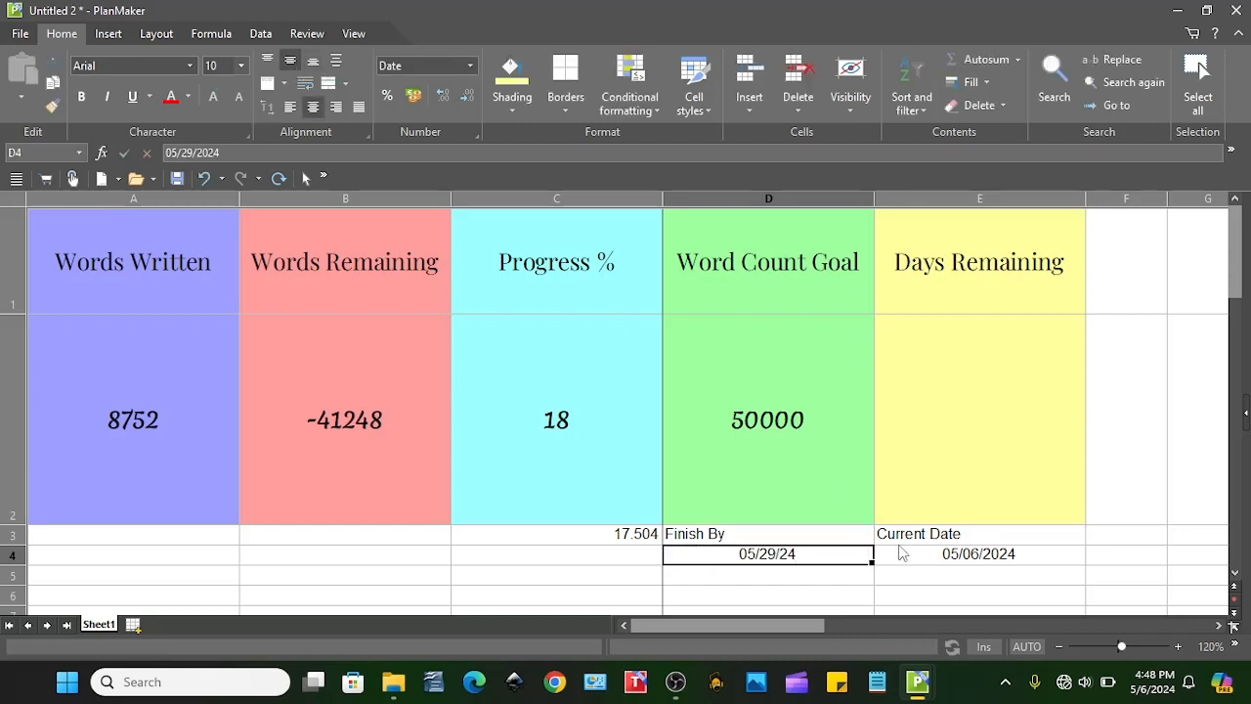
# Step: Inspect the full finish date stored in D4 and the number formats available for it
pyautogui.doubleClick(771, 554)
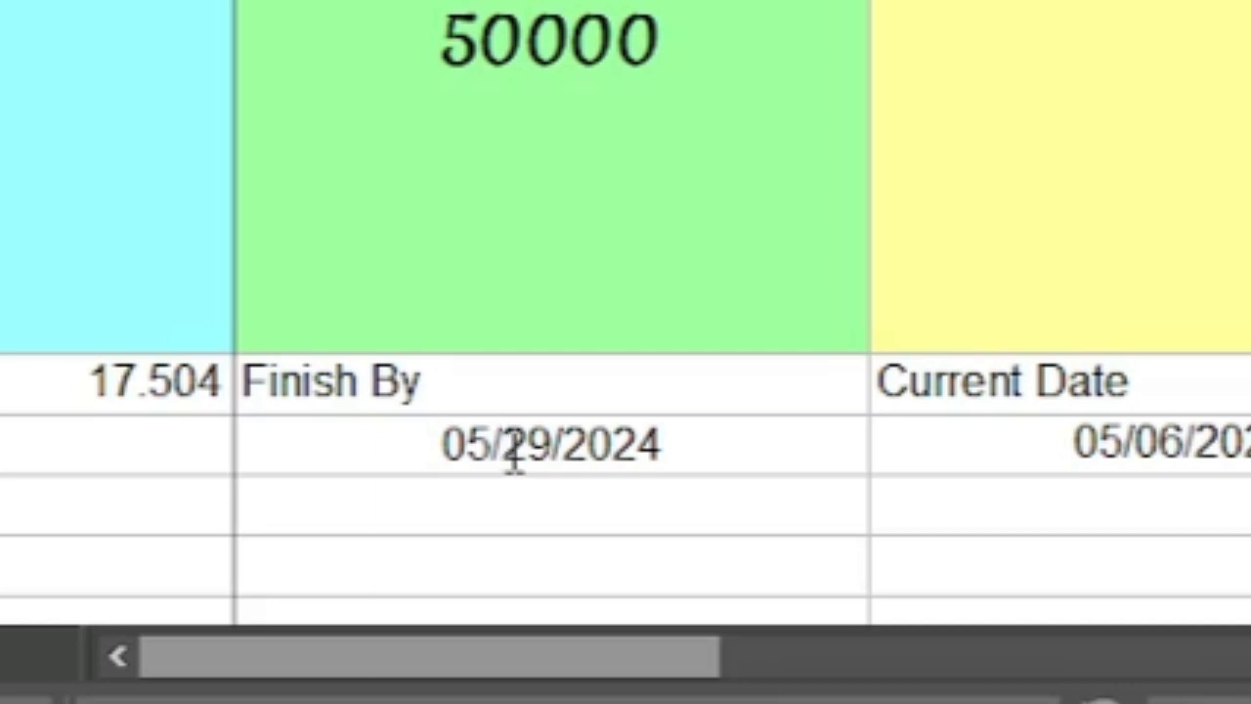
pyautogui.press('Escape')
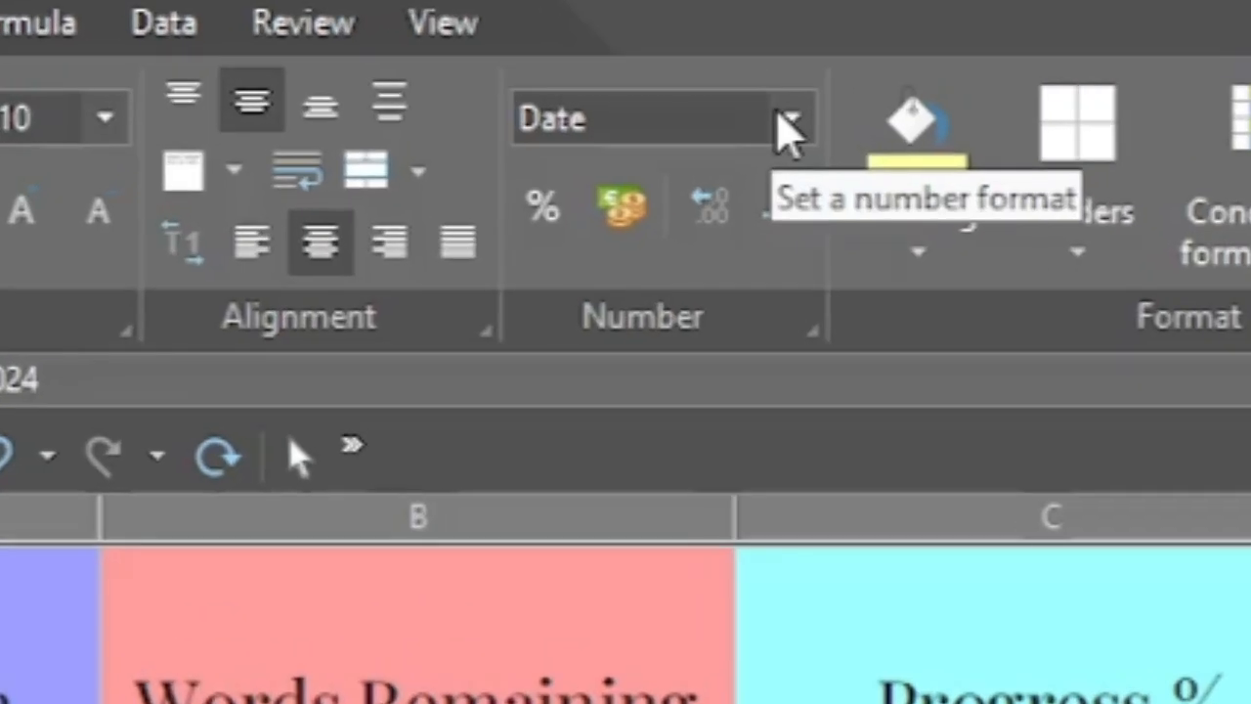
pyautogui.click(790, 119)
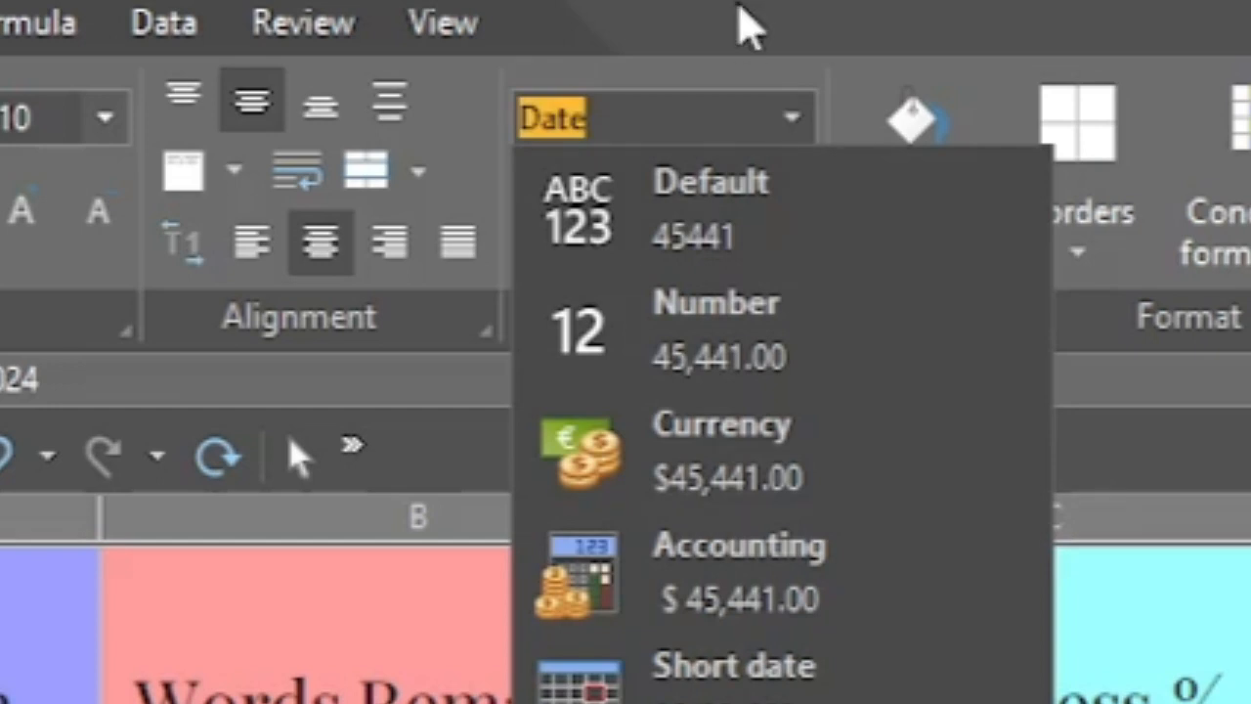
pyautogui.press('Escape')
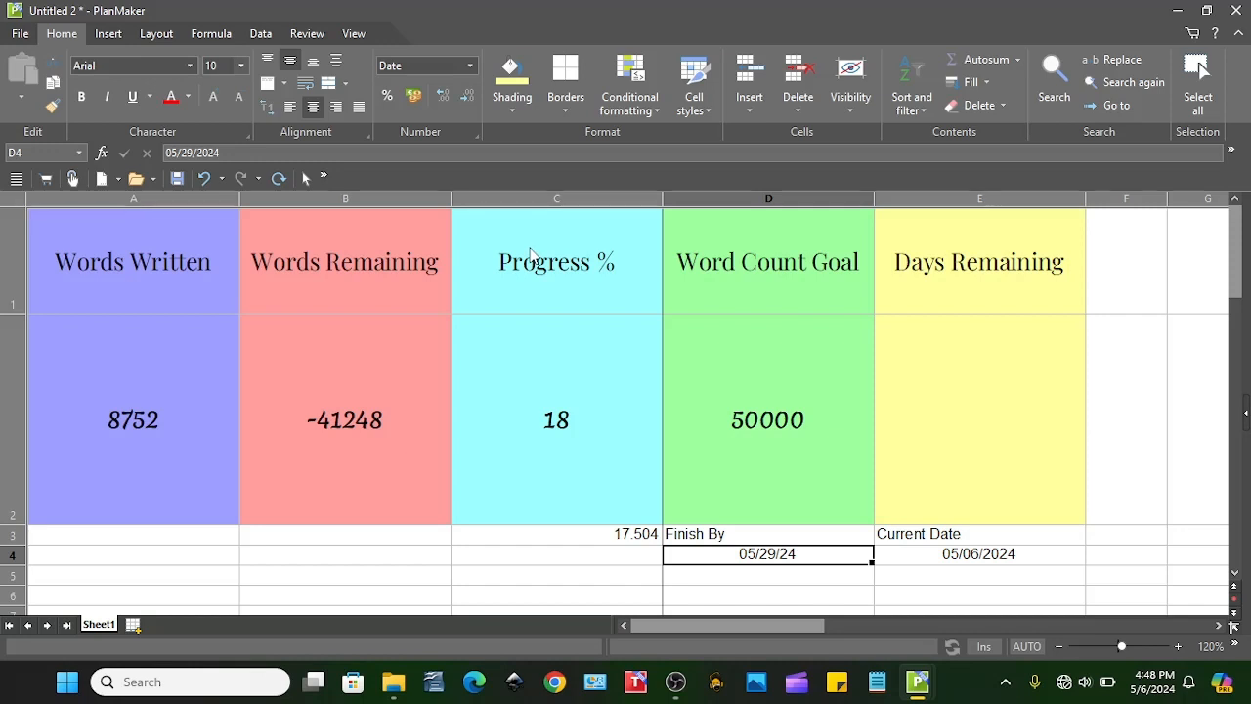
# Step: Enter the formula =DAYSP(E4,D4) in E2 to calculate the days remaining
pyautogui.click(977, 397)
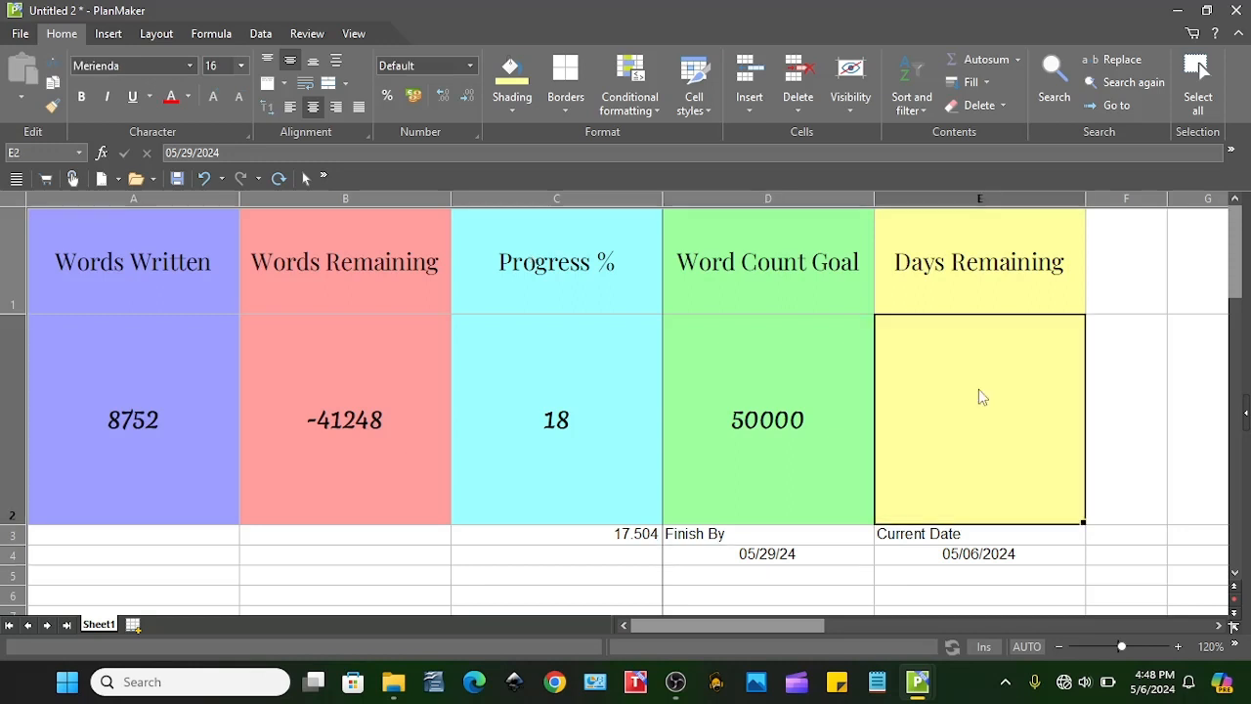
pyautogui.click(647, 153)
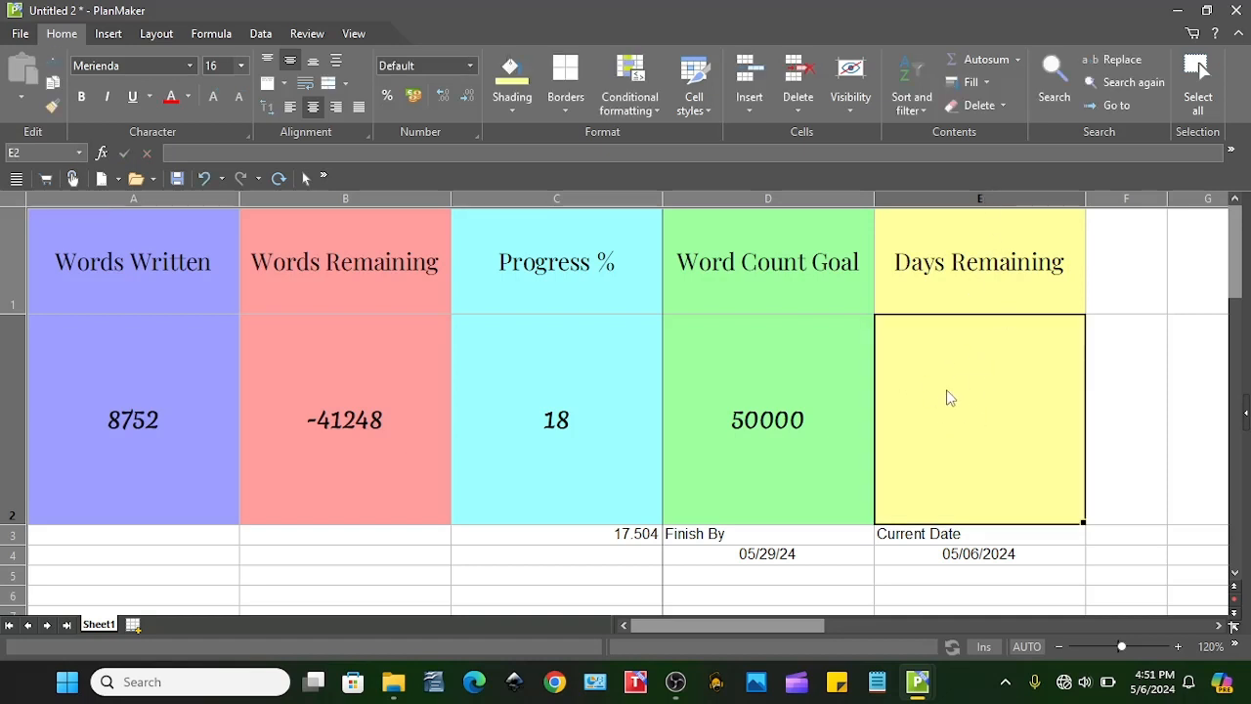
pyautogui.click(406, 154)
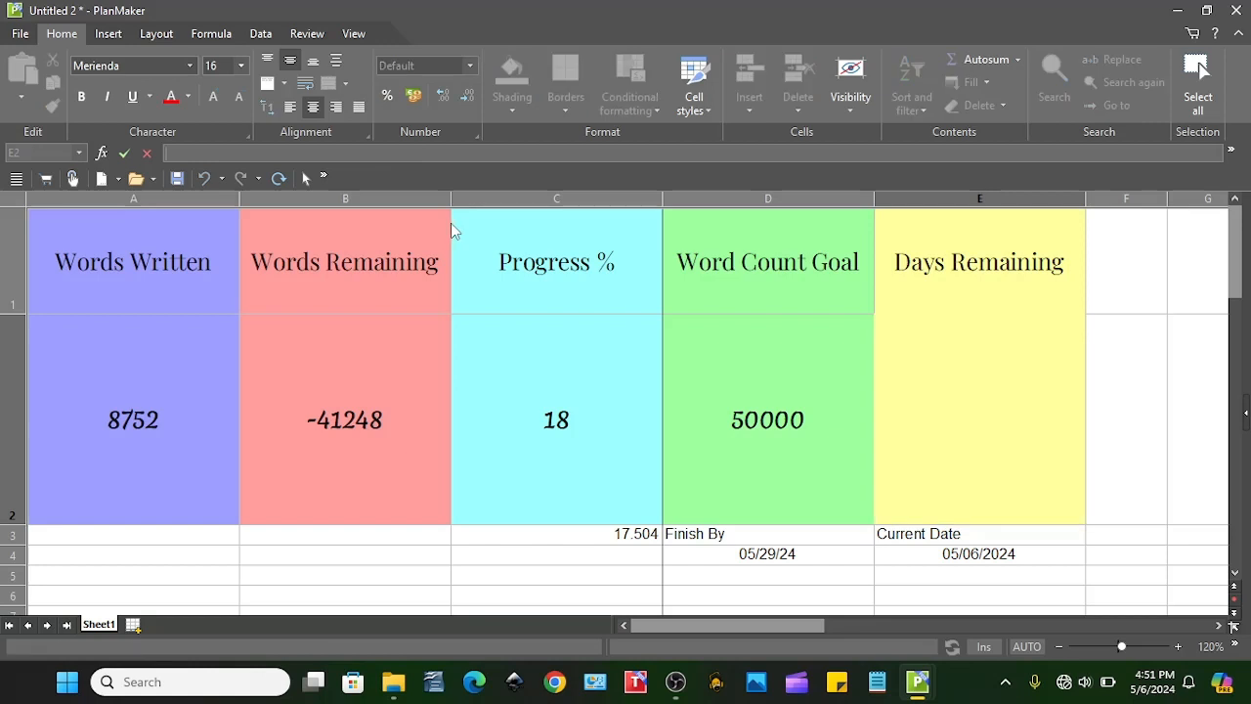
pyautogui.write('=DAYSP')
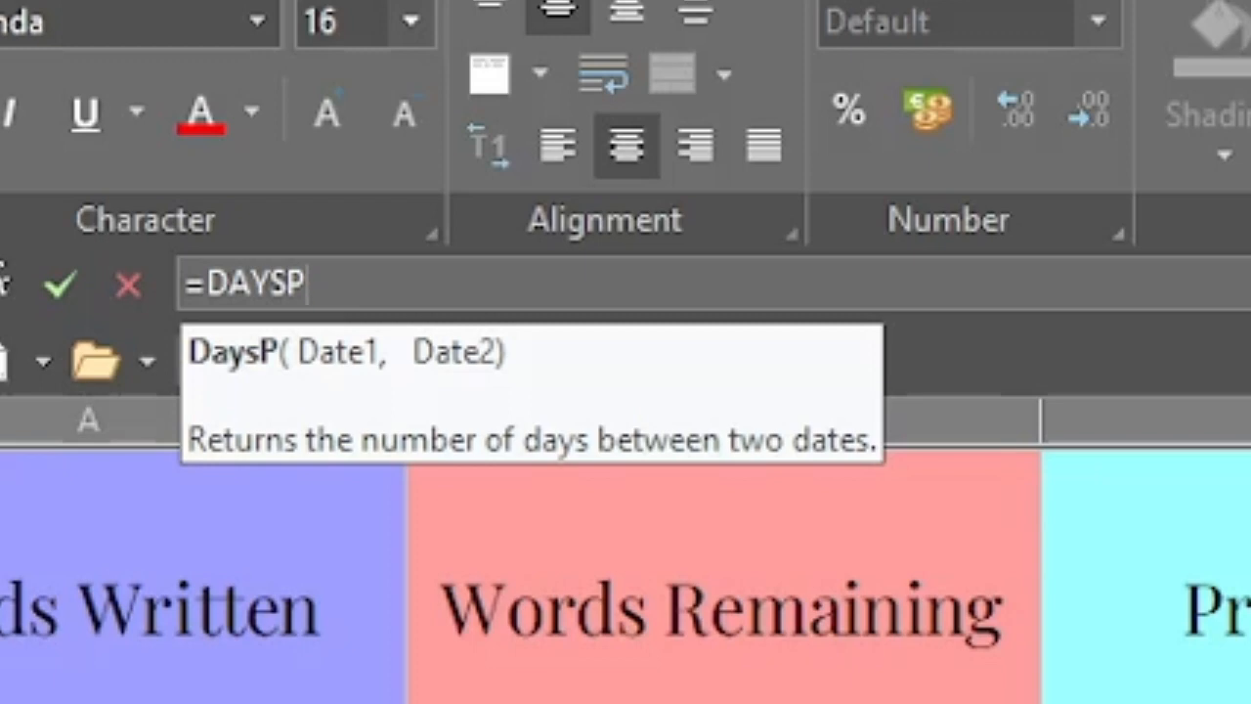
pyautogui.write('(')
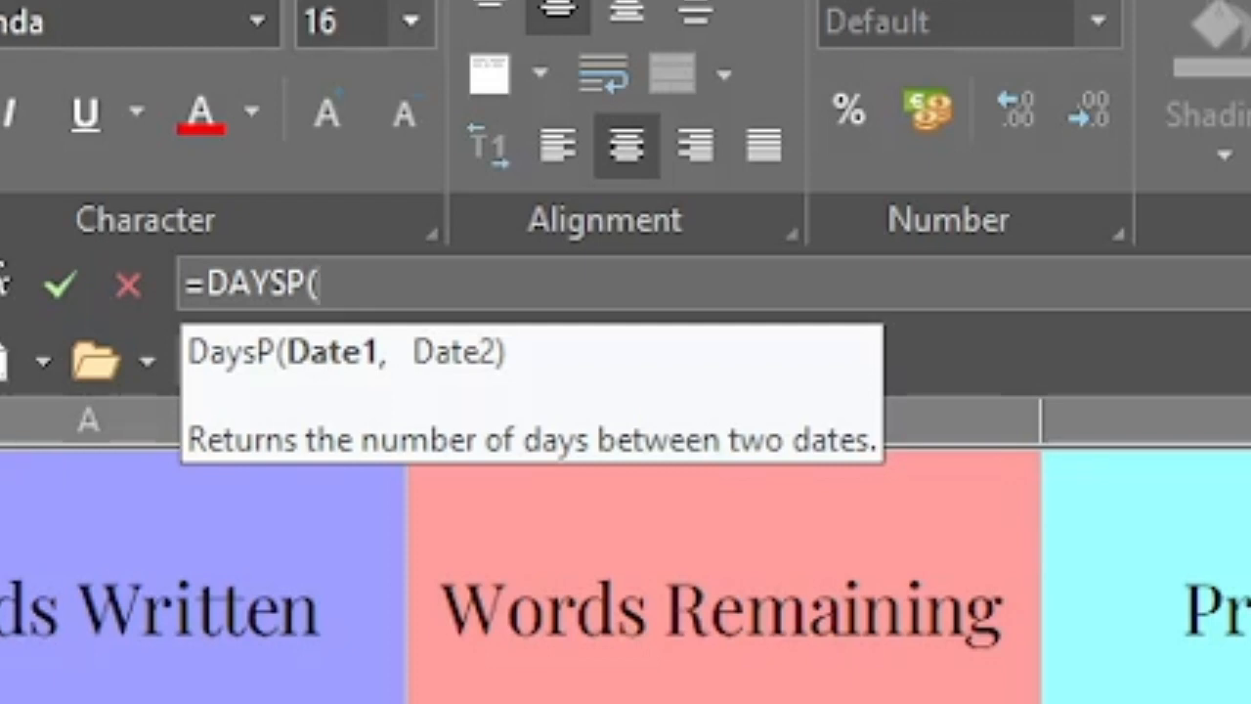
pyautogui.write('E4,')
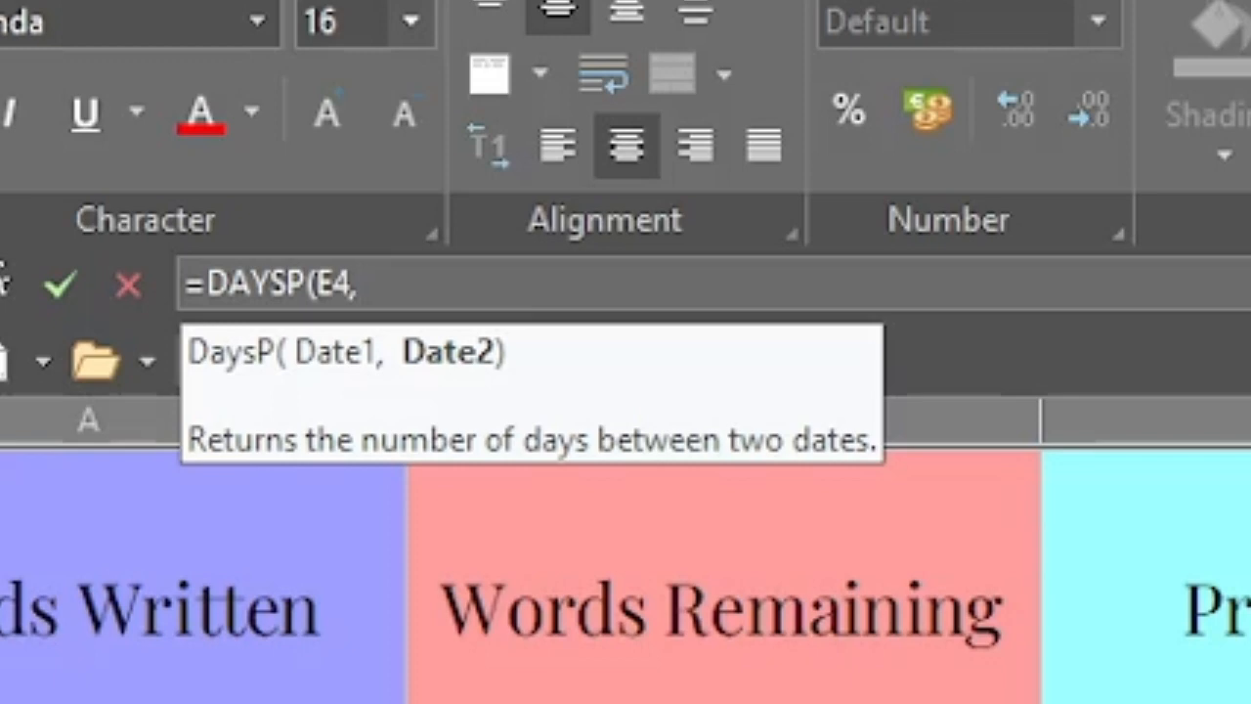
pyautogui.write('D4)')
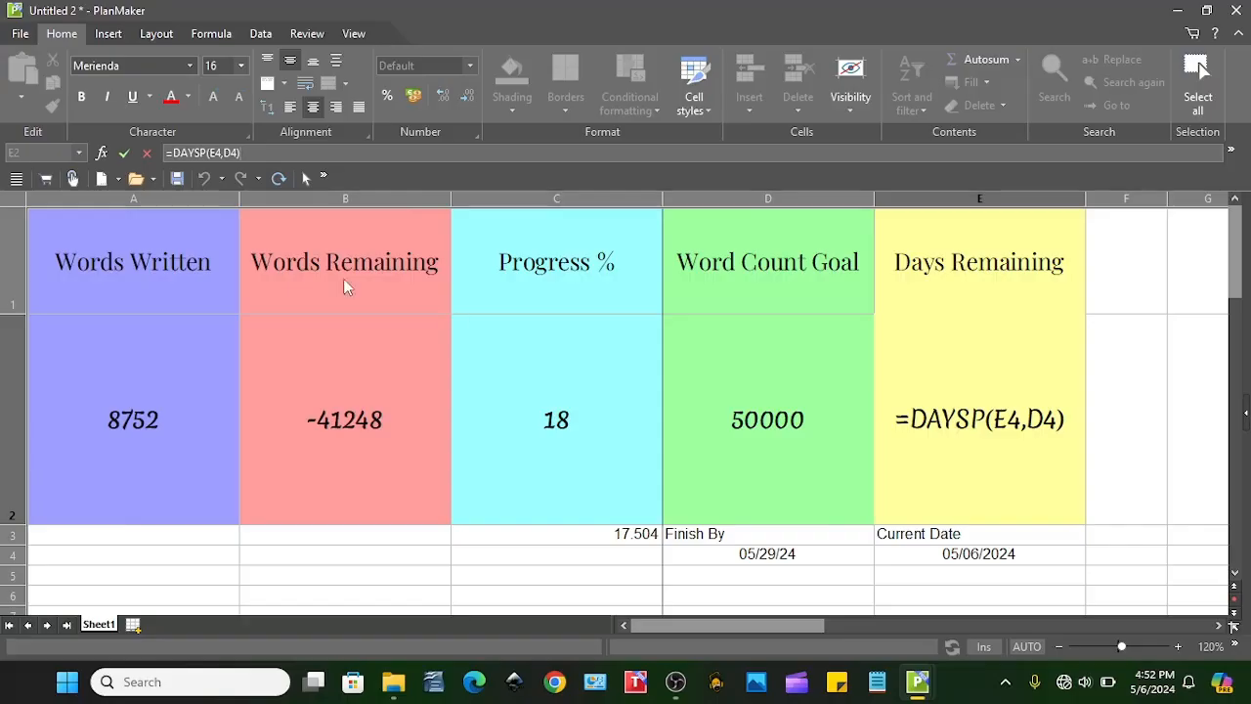
pyautogui.press('Return')
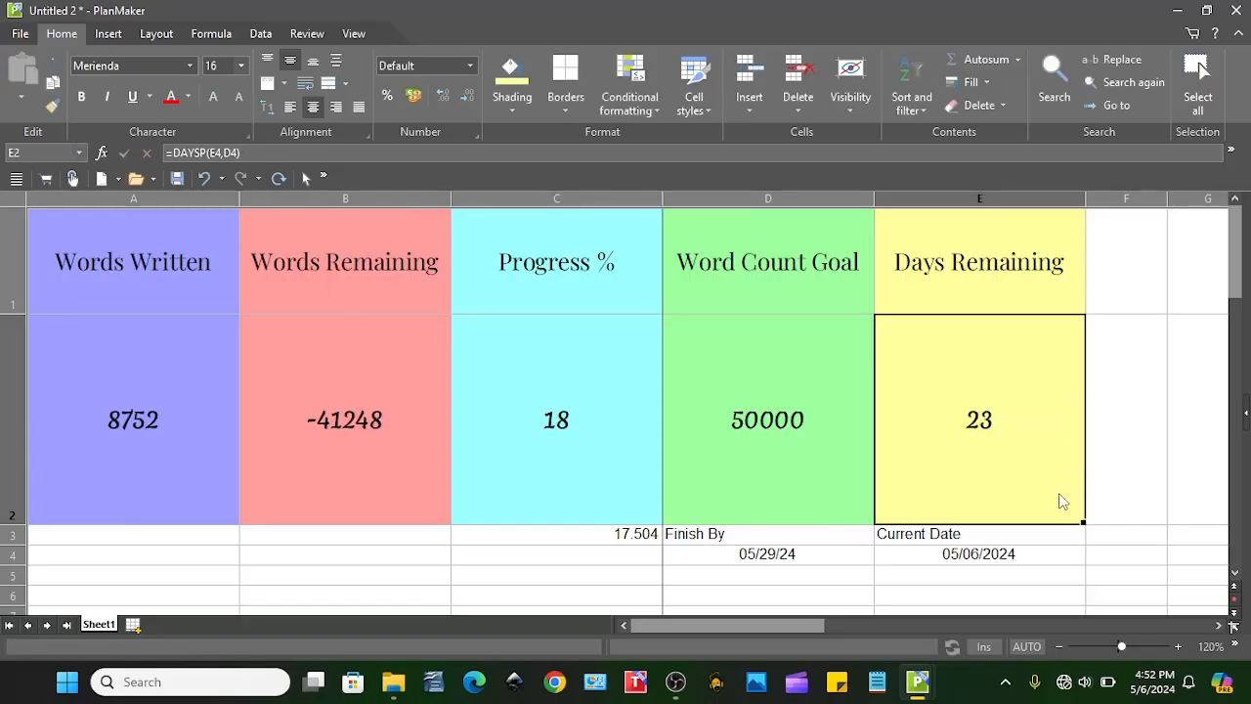
# Step: Check the current date in E4, the finish date in D4 and the days remaining formula in E2
pyautogui.click(969, 554)
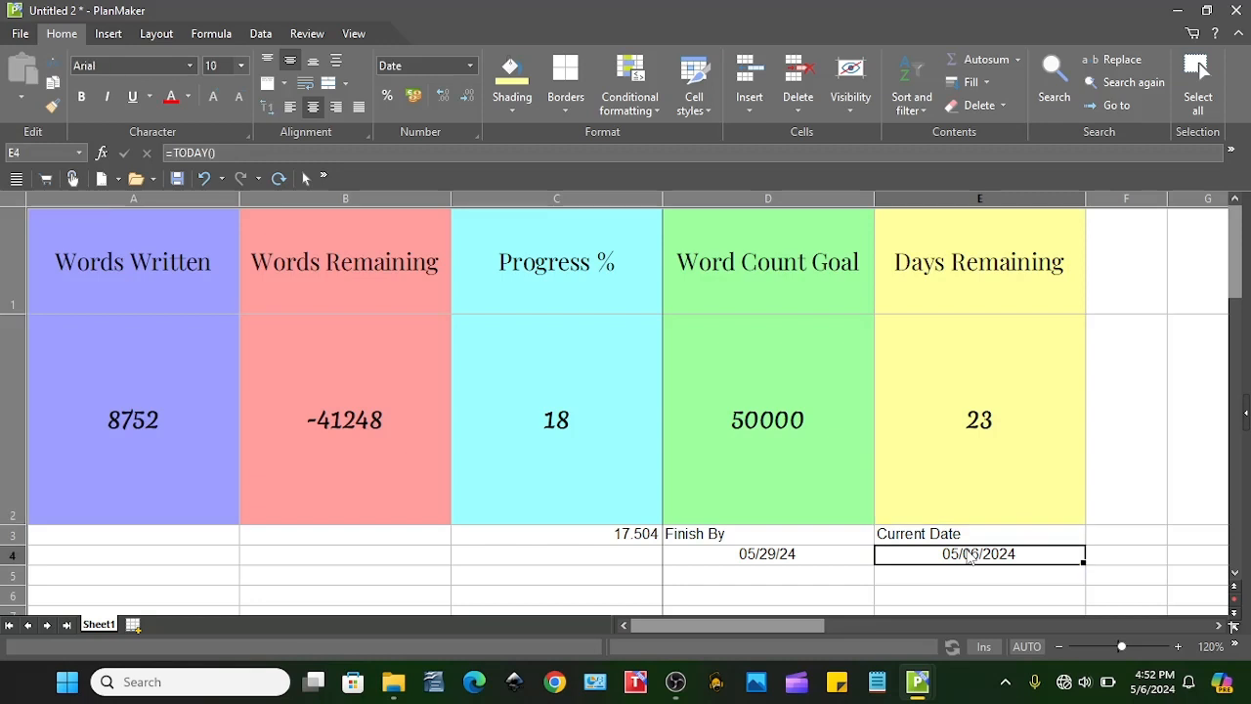
pyautogui.click(818, 554)
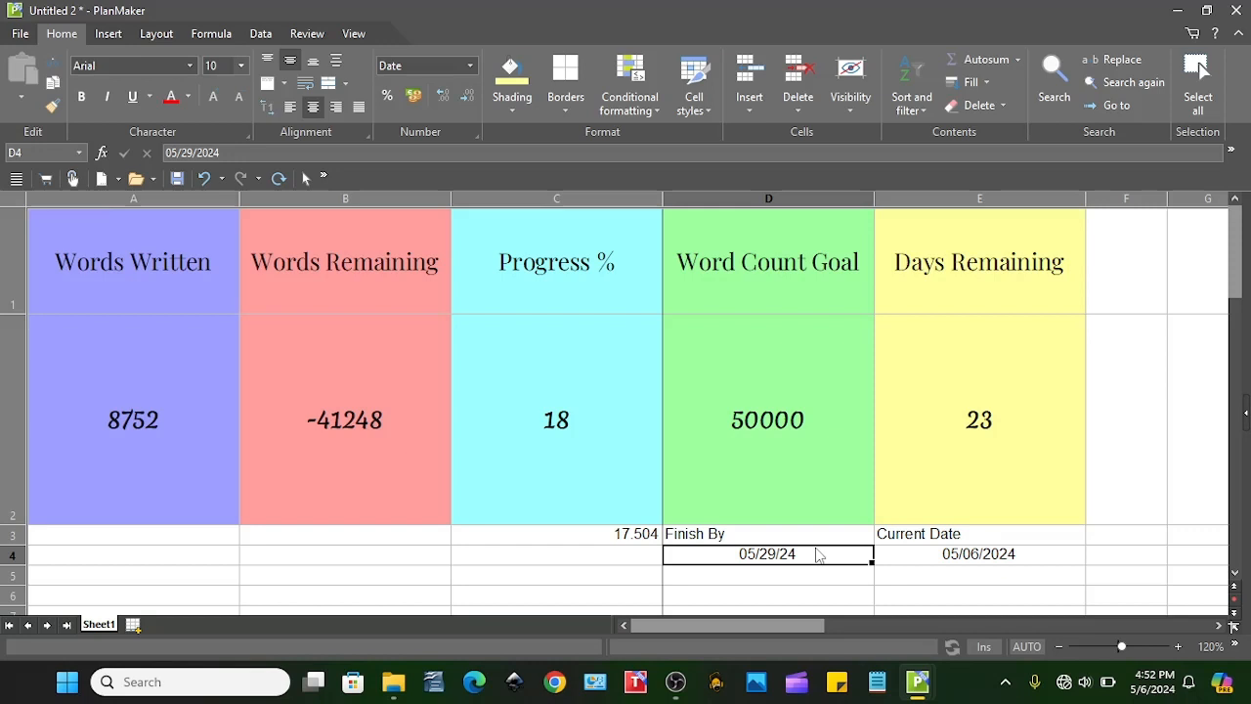
pyautogui.click(1025, 363)
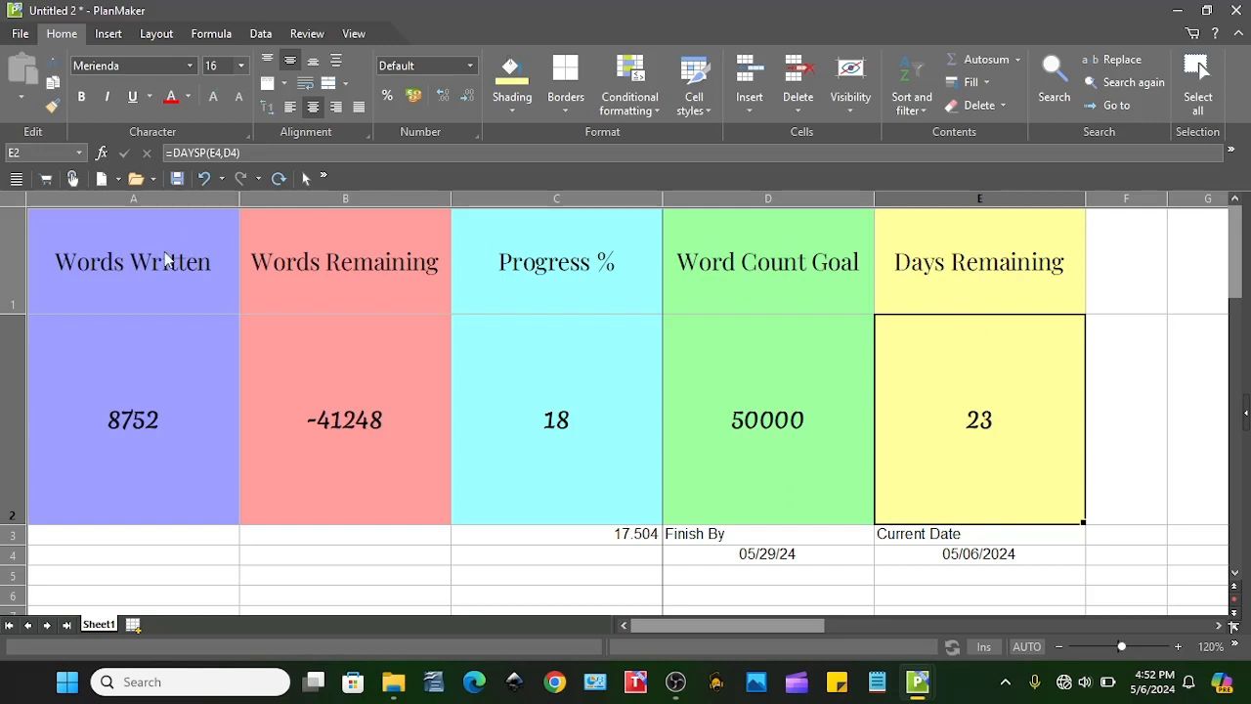
# Step: Set the words written value in A2 to 20000
pyautogui.doubleClick(201, 452)
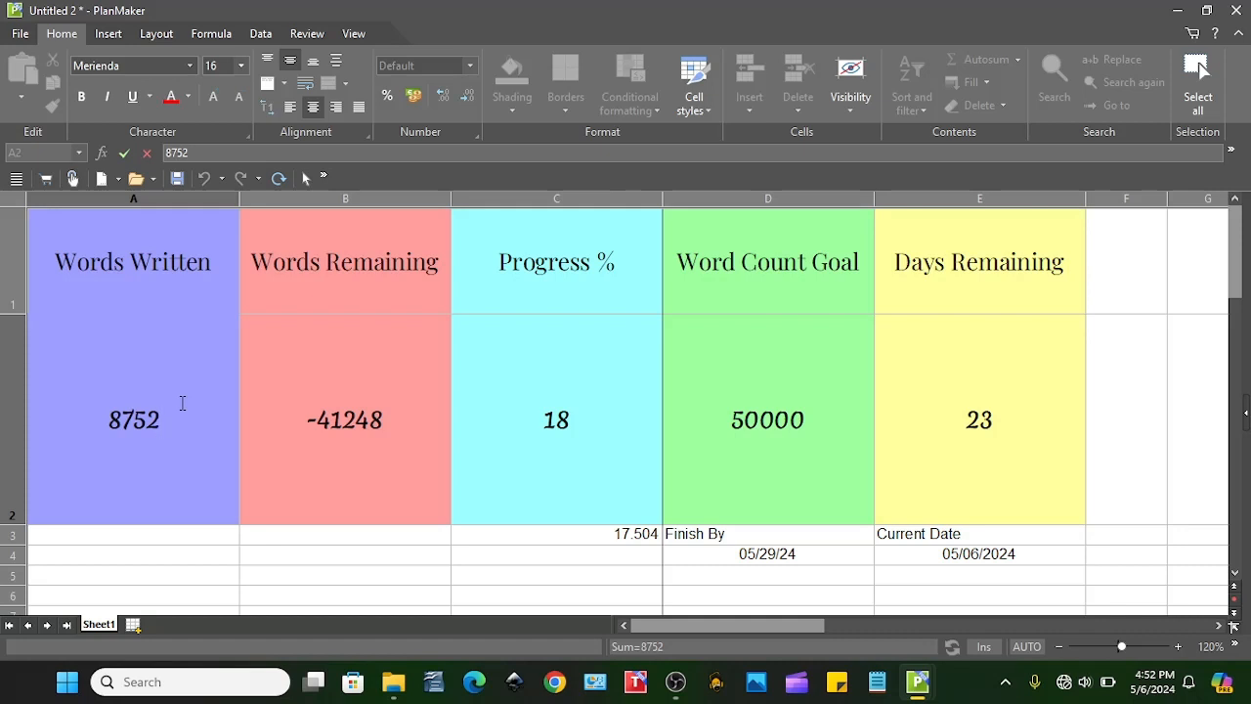
pyautogui.moveTo(182, 403); pyautogui.dragTo(15, 411)
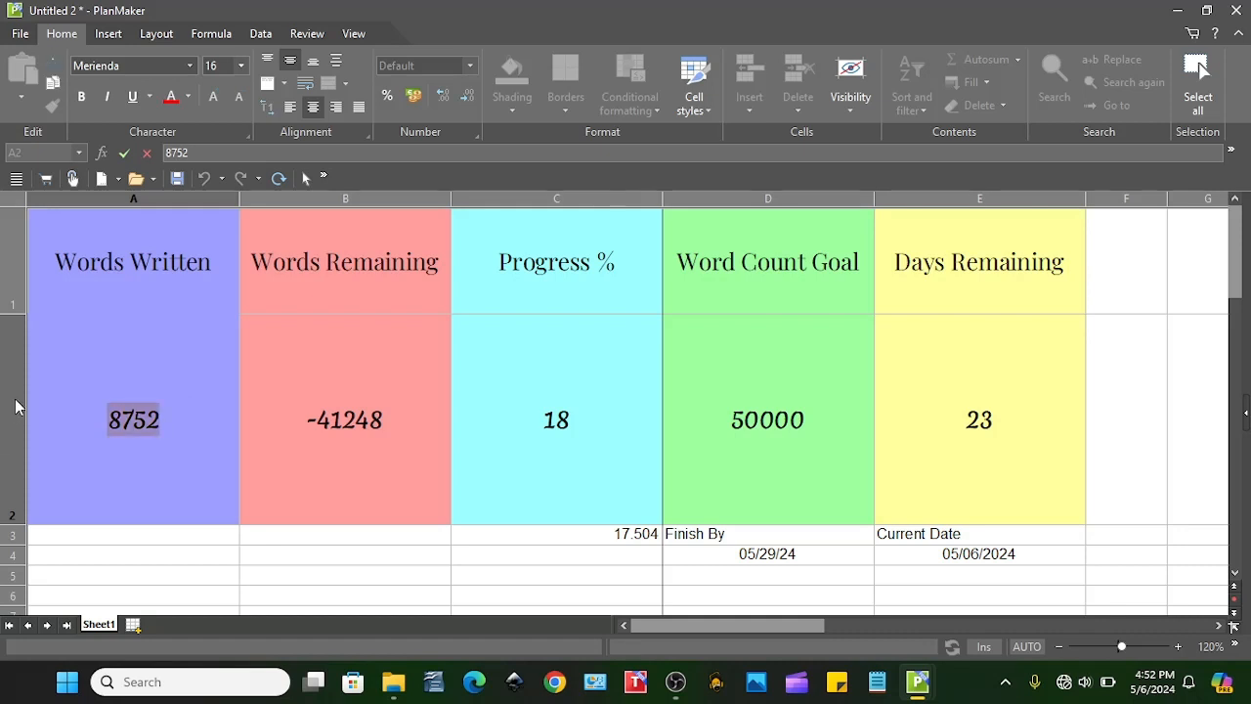
pyautogui.write('20000')
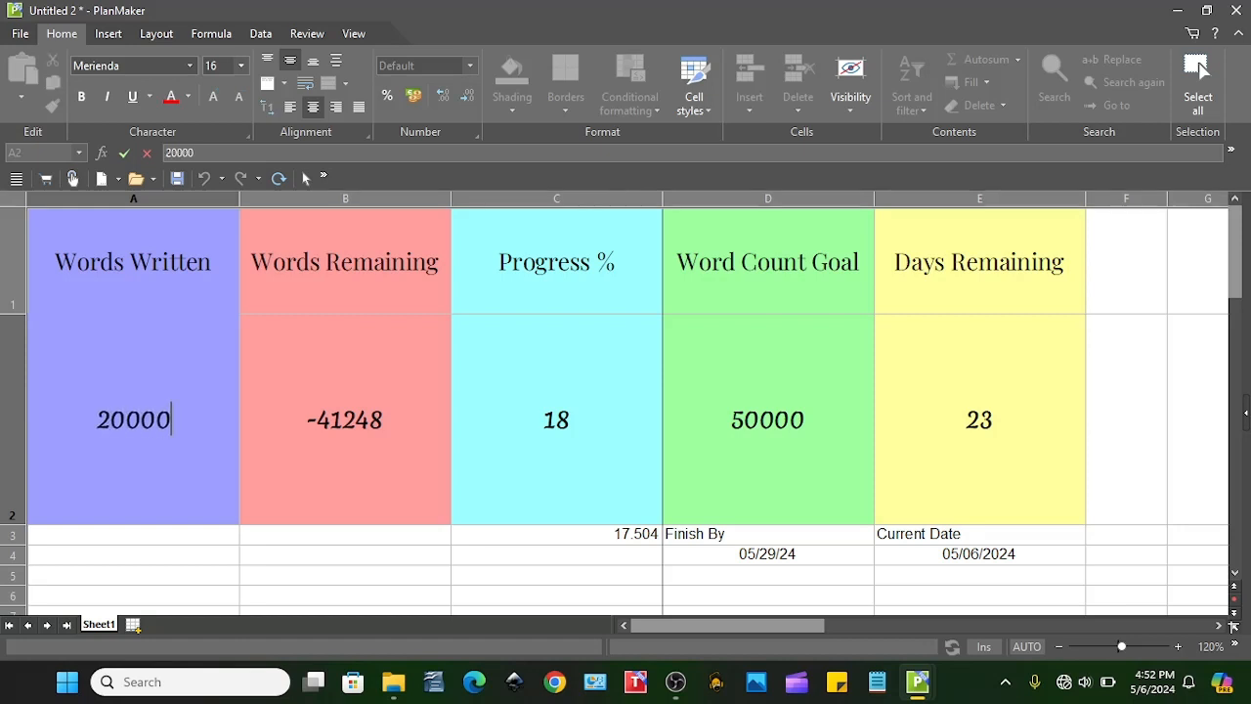
pyautogui.click(303, 430)
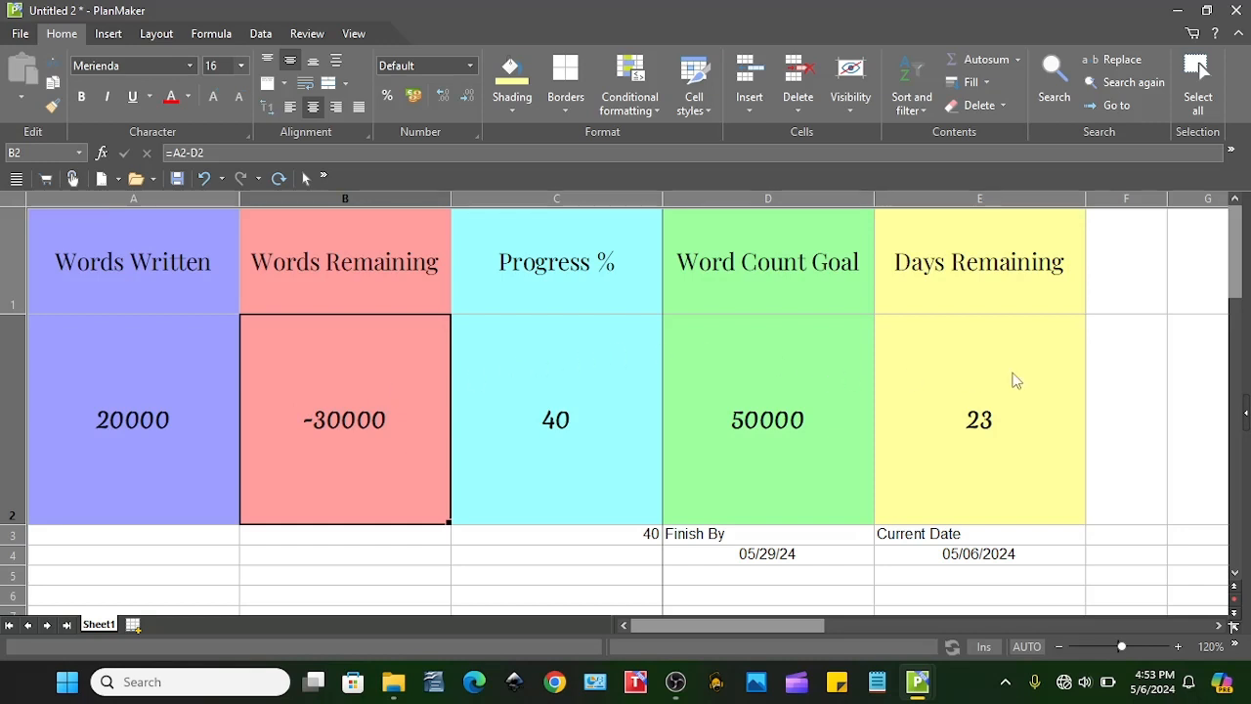
# Step: Change the finish date in D4 to 06/15/2024 and check the progress and days remaining cells
pyautogui.click(761, 555)
pyautogui.doubleClick(761, 555)
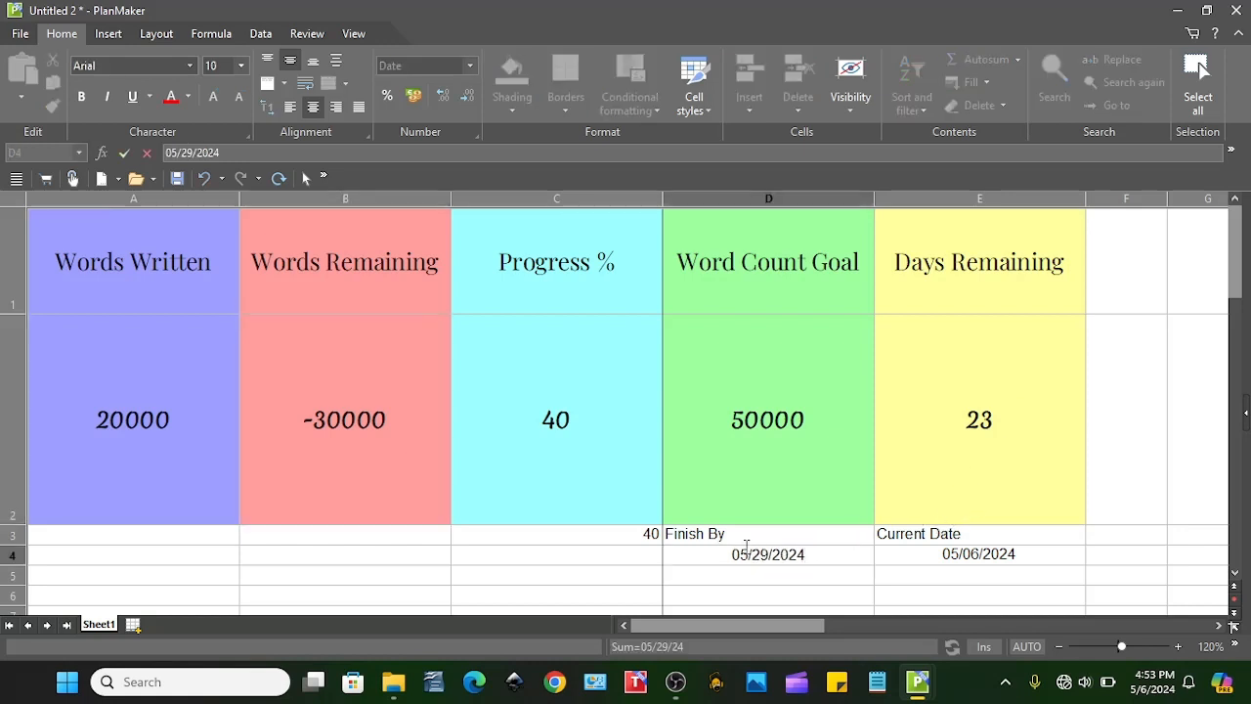
pyautogui.press('BackSpace')
pyautogui.write('6')
pyautogui.press('Right')
pyautogui.press('Right')
pyautogui.press('Right')
pyautogui.press('BackSpace')
pyautogui.press('BackSpace')
pyautogui.write('15')
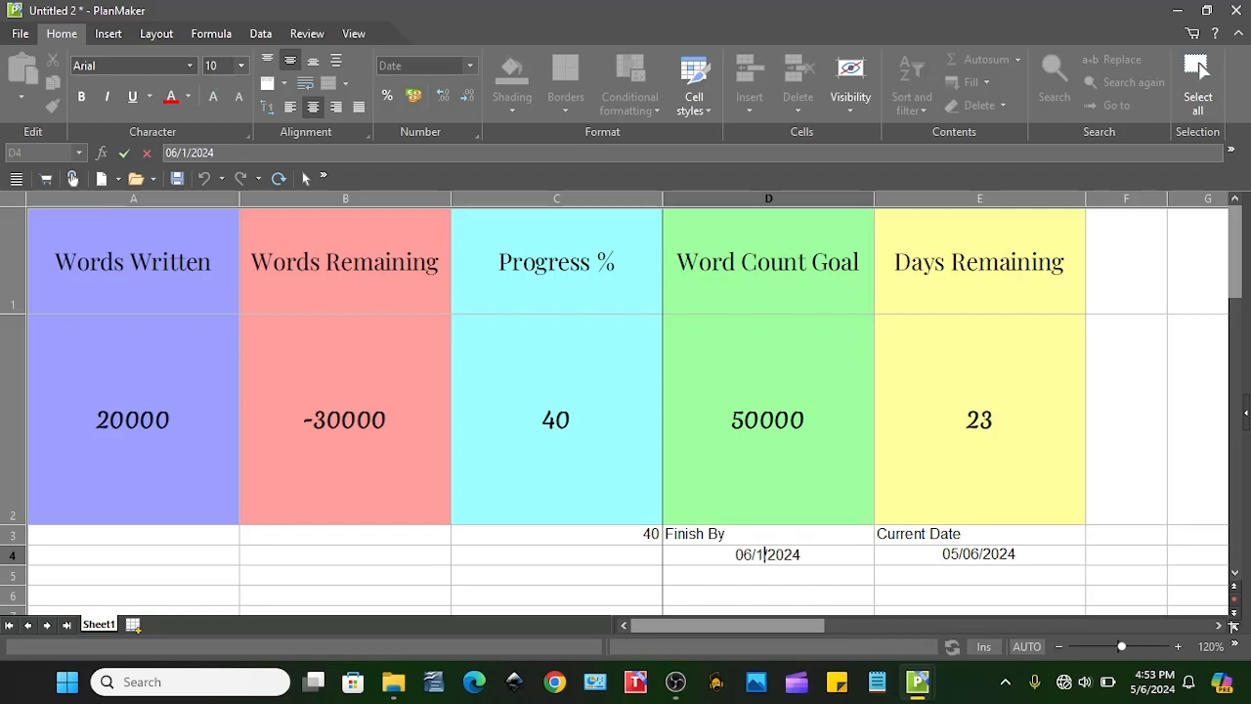
pyautogui.click(820, 490)
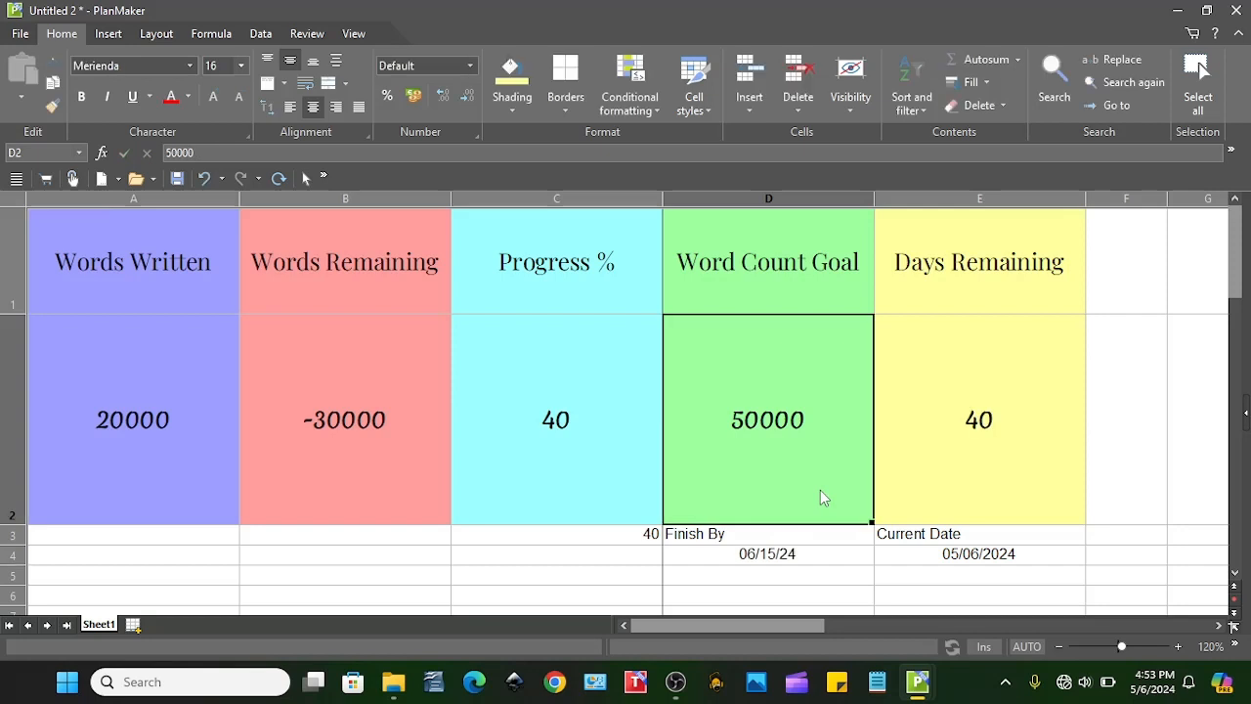
pyautogui.click(933, 456)
pyautogui.click(513, 446)
pyautogui.click(987, 414)
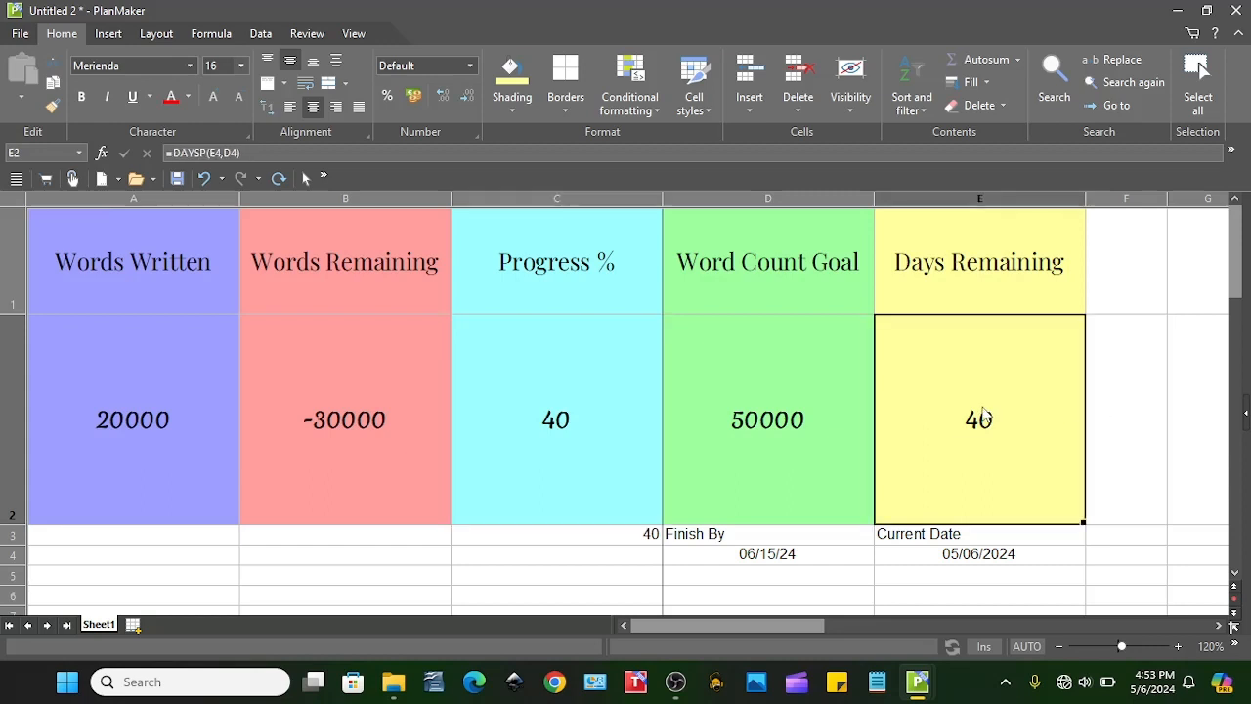
# Step: Change the day of the finish date in D4 so that it reads 06/19/2024
pyautogui.doubleClick(759, 559)
pyautogui.press('BackSpace')
pyautogui.press('BackSpace')
pyautogui.write('19')
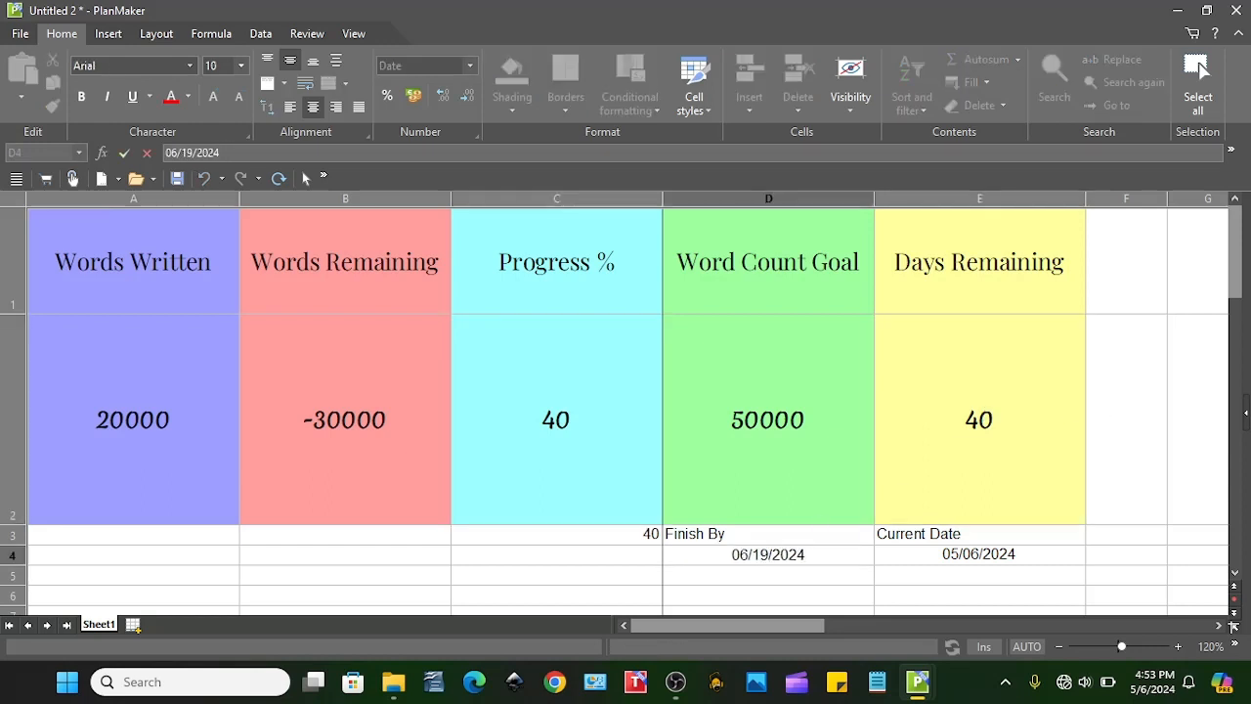
pyautogui.press('Return')
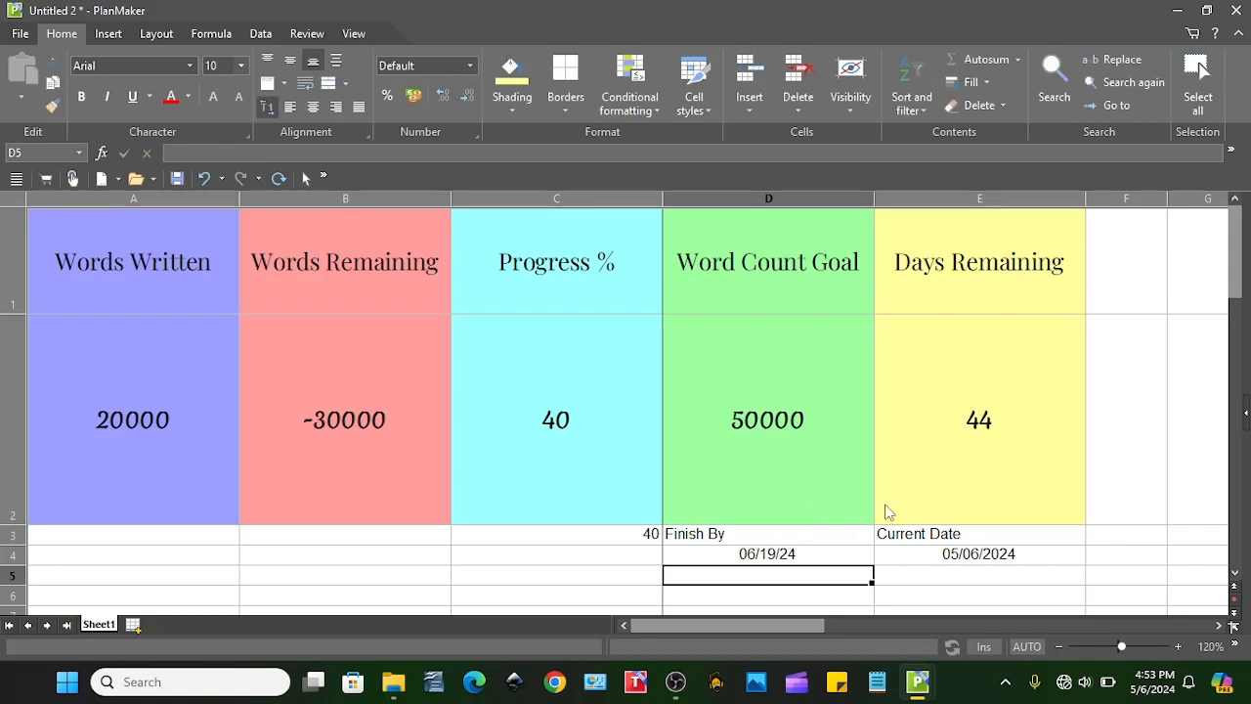
pyautogui.click(816, 554)
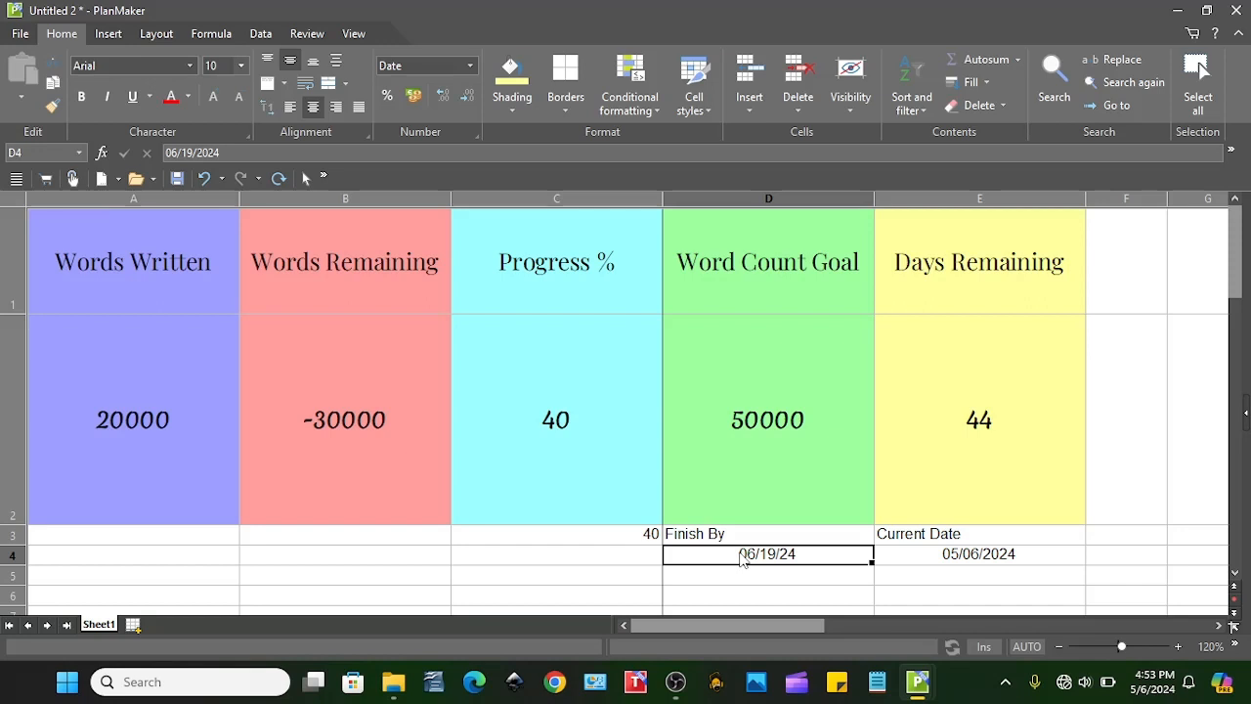
# Step: Set the word count goal in D2 to 80000
pyautogui.click(802, 378)
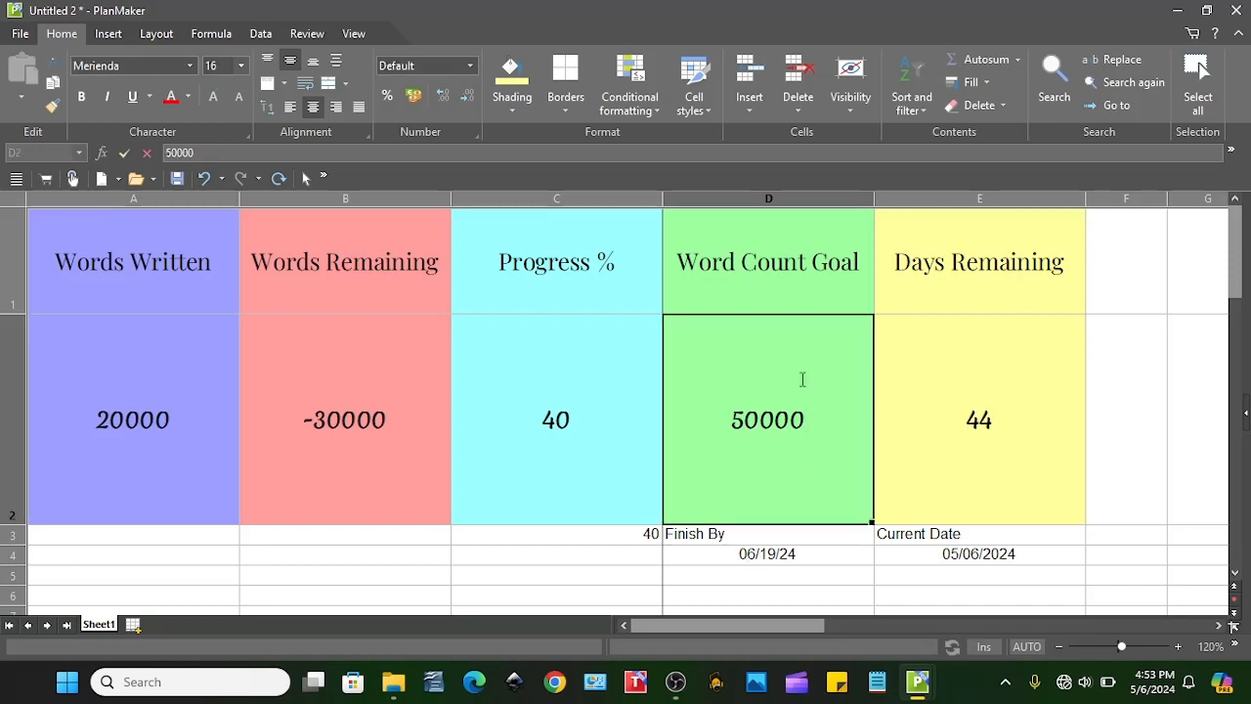
pyautogui.doubleClick(802, 378)
pyautogui.press('BackSpace')
pyautogui.press('BackSpace')
pyautogui.press('BackSpace')
pyautogui.press('BackSpace')
pyautogui.press('BackSpace')
pyautogui.write('80000')
pyautogui.press('Return')
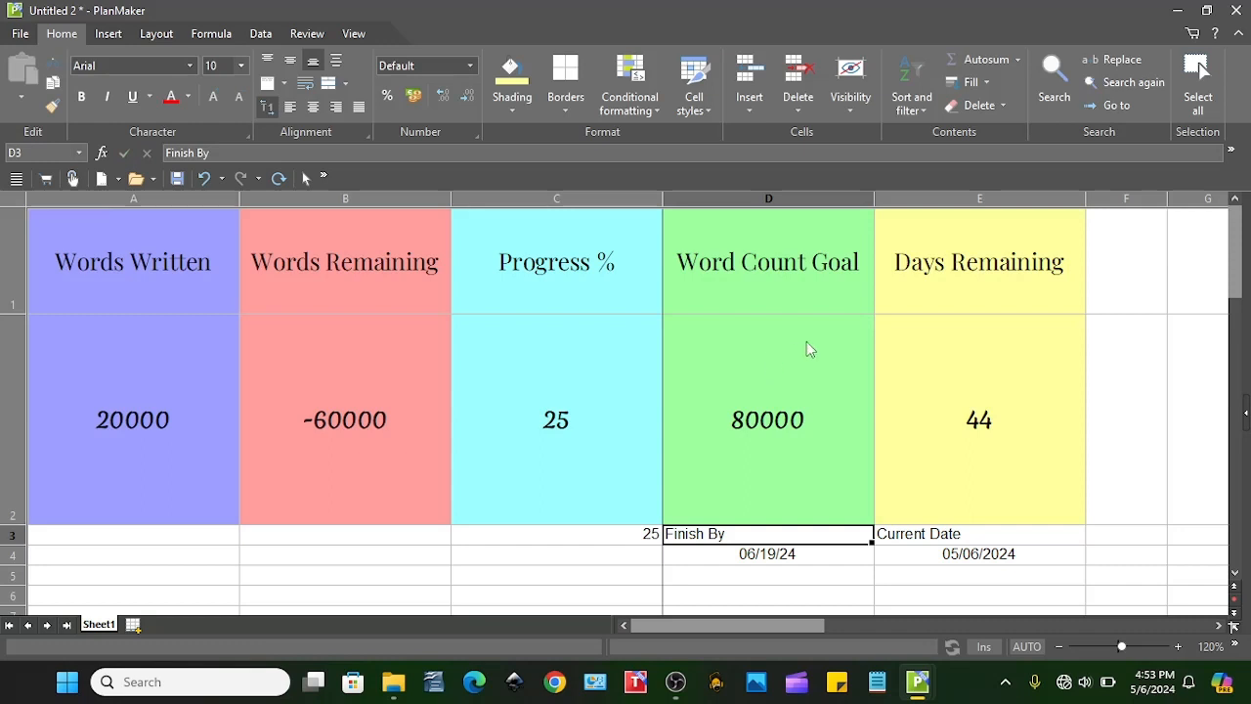
# Step: Replace the words written value in A2 with 400000
pyautogui.doubleClick(133, 421)
pyautogui.moveTo(180, 424); pyautogui.dragTo(39, 432)
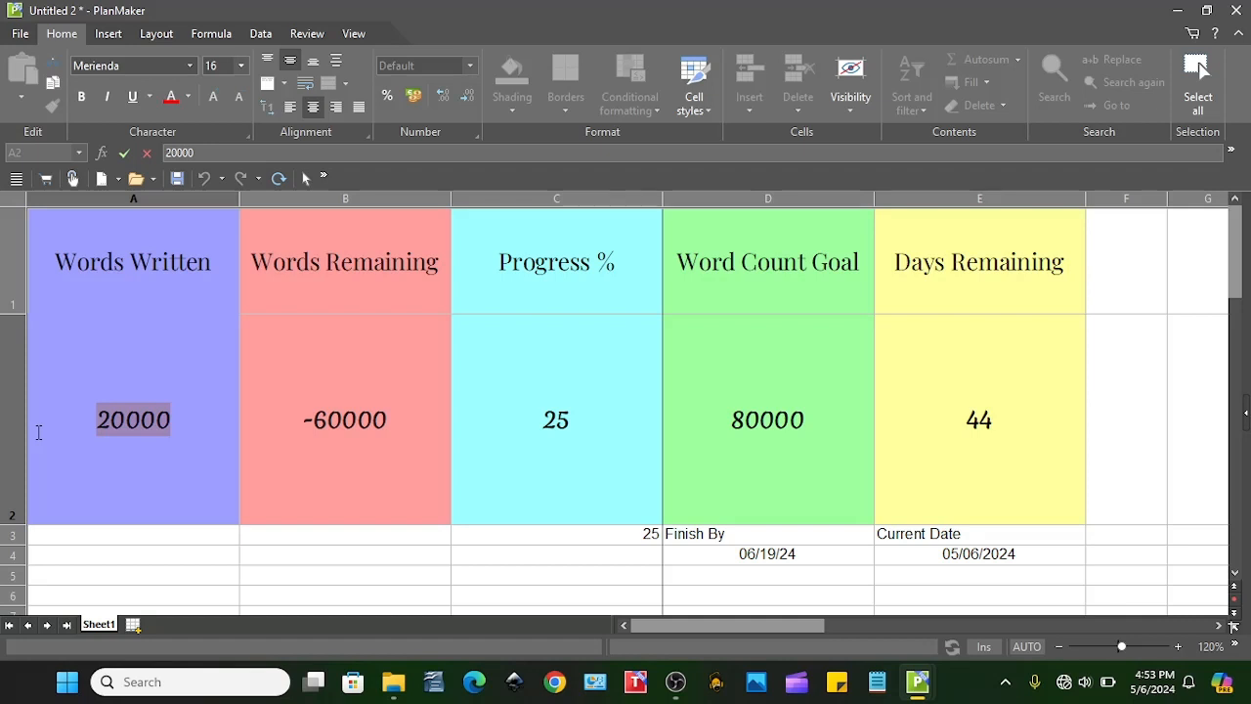
pyautogui.write('400000')
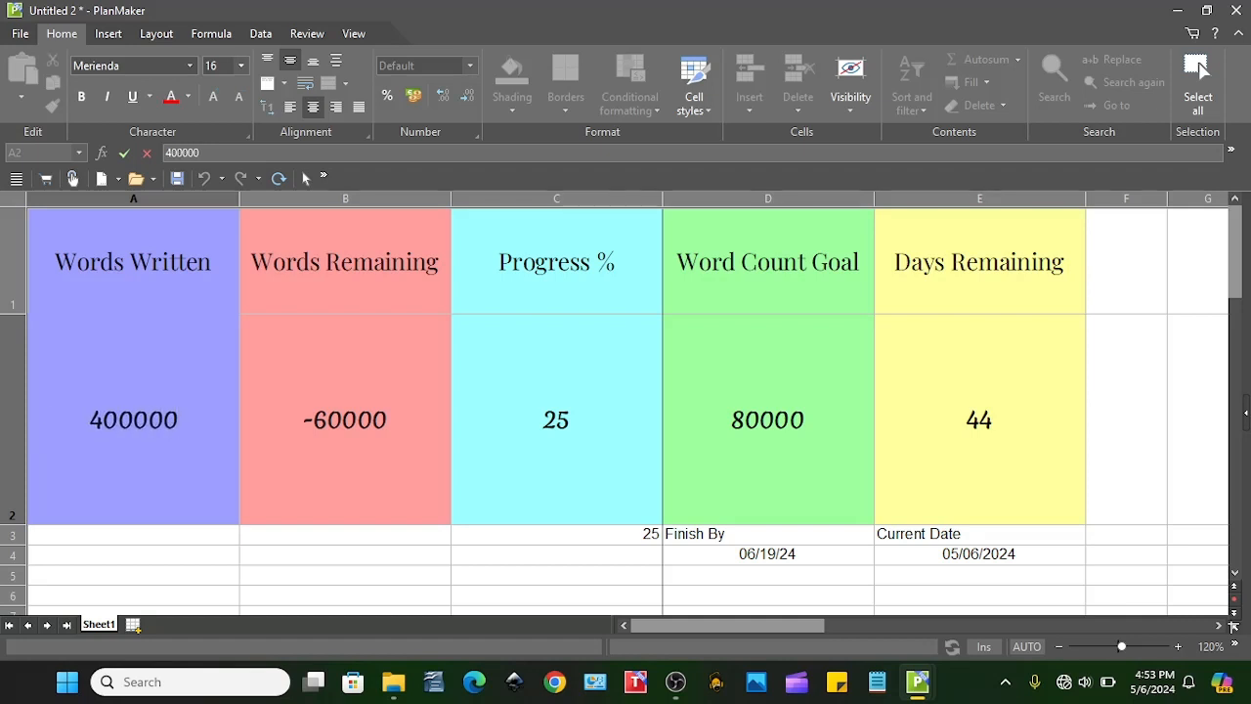
pyautogui.click(369, 426)
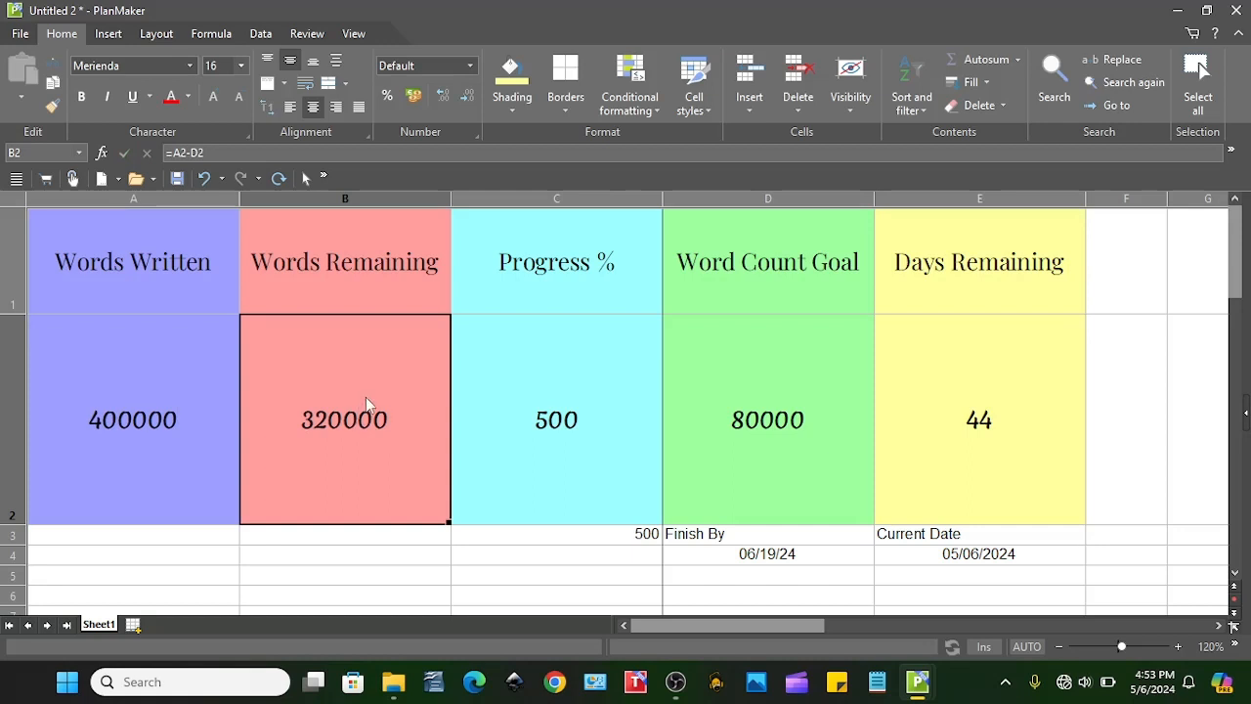